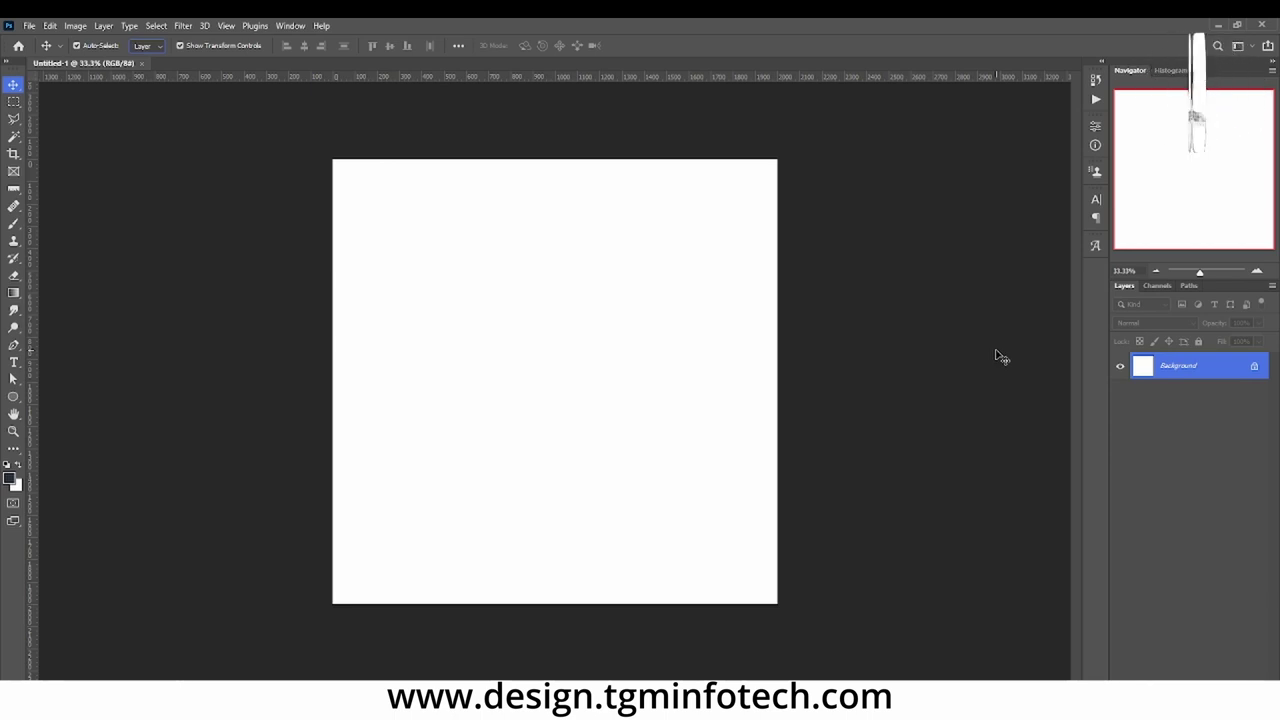
Step: Unlock the Background into an editable Layer 0 and keep Layer 0 selected
click(1255, 368)
click(828, 316)
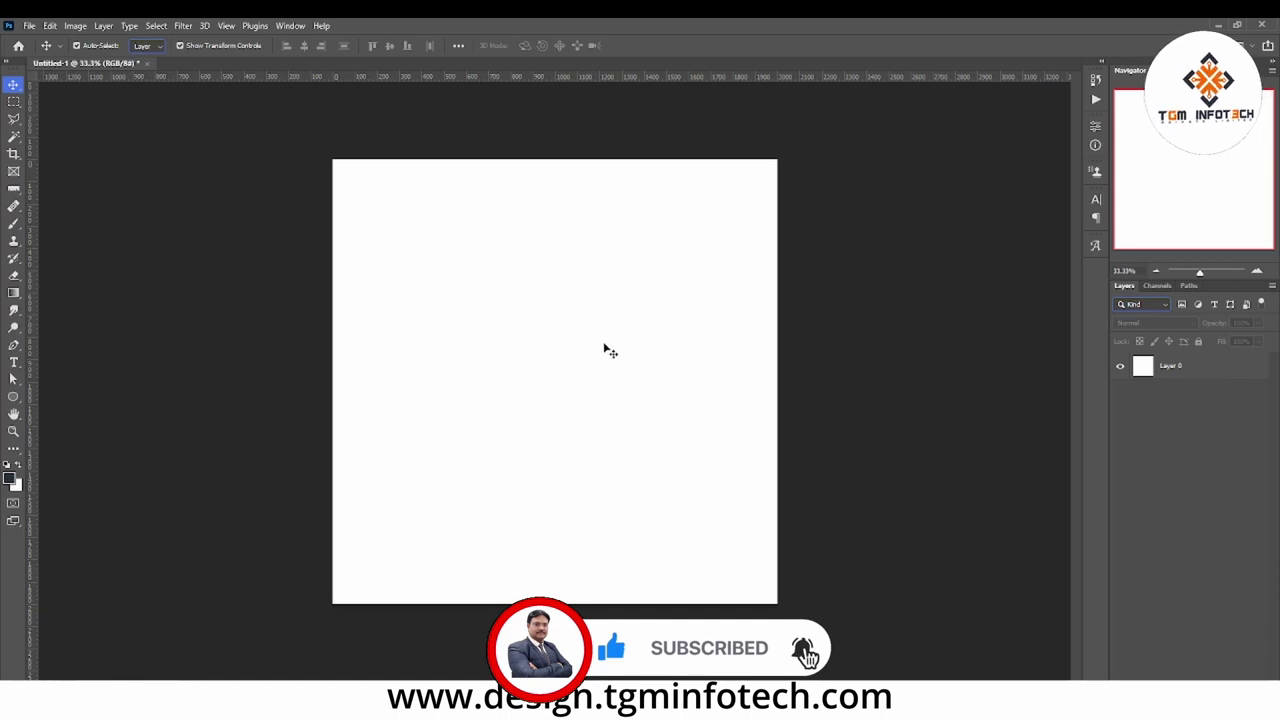
click(606, 349)
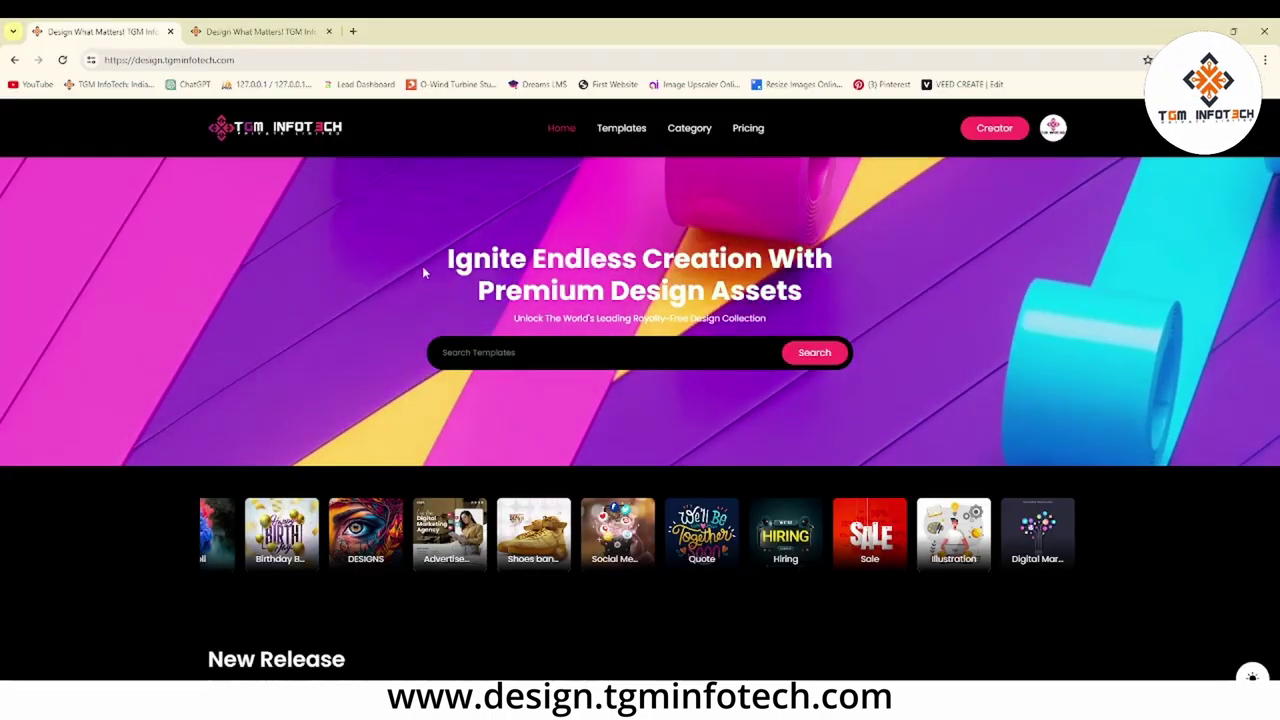
Step: Download the 'Dive into Our Shoe Banner for Style Trends' template zip and show it in its folder
scroll(601, 302, down, 3)
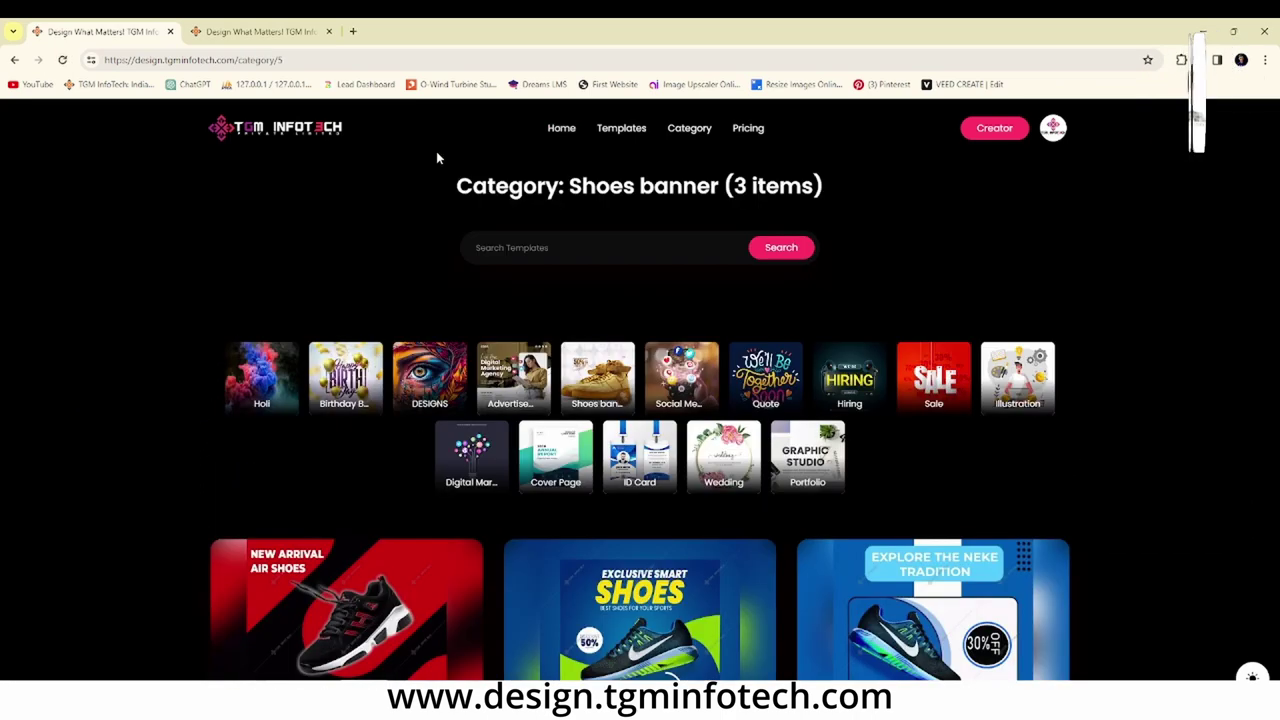
scroll(1198, 380, down, 3)
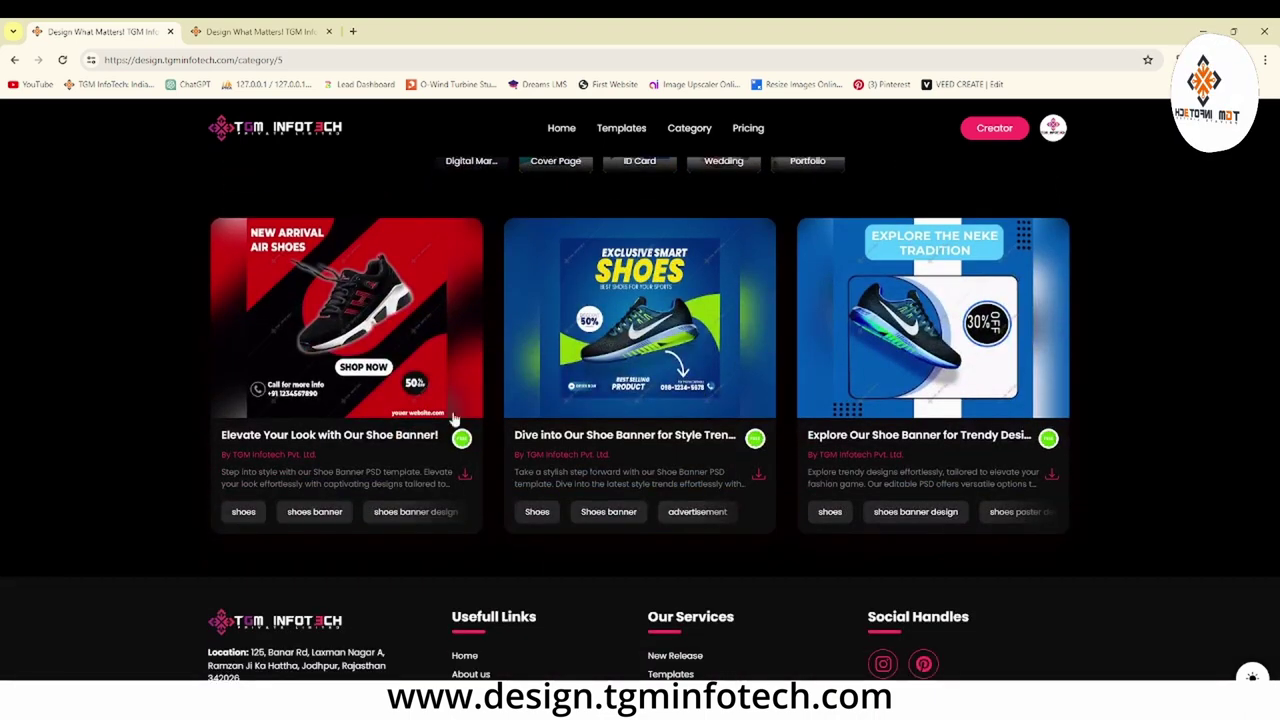
click(455, 418)
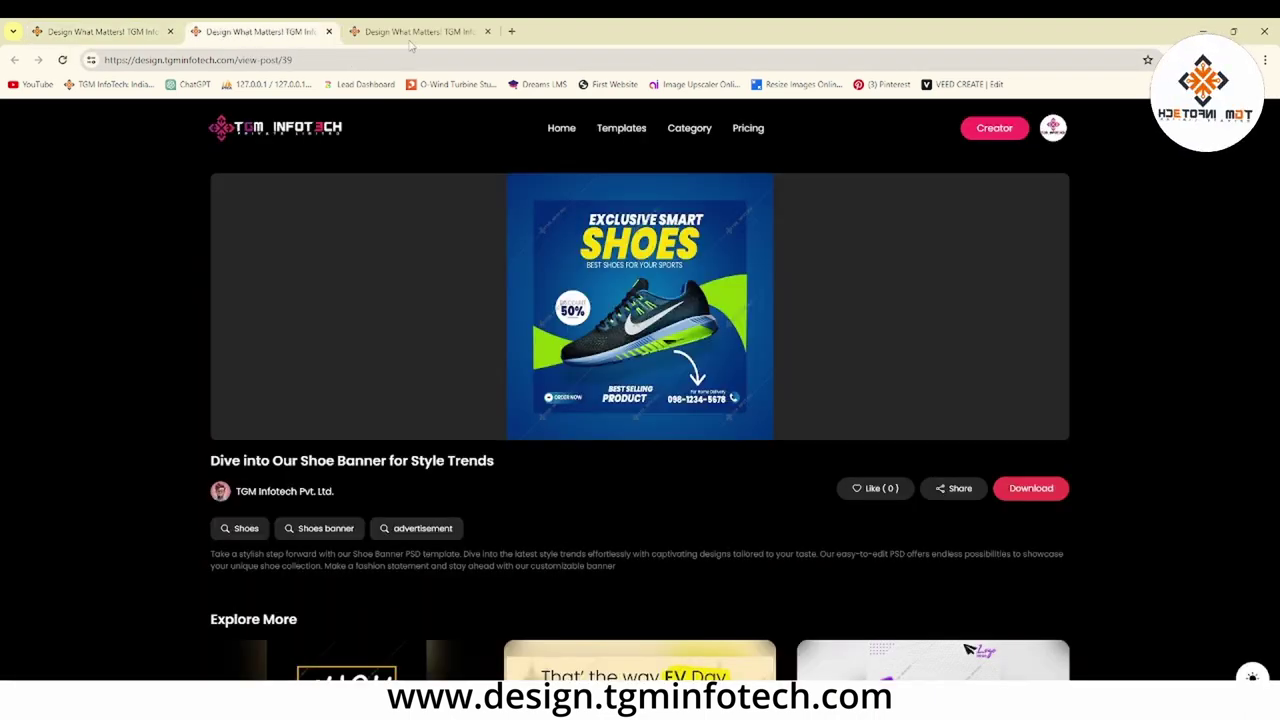
click(487, 31)
click(1046, 489)
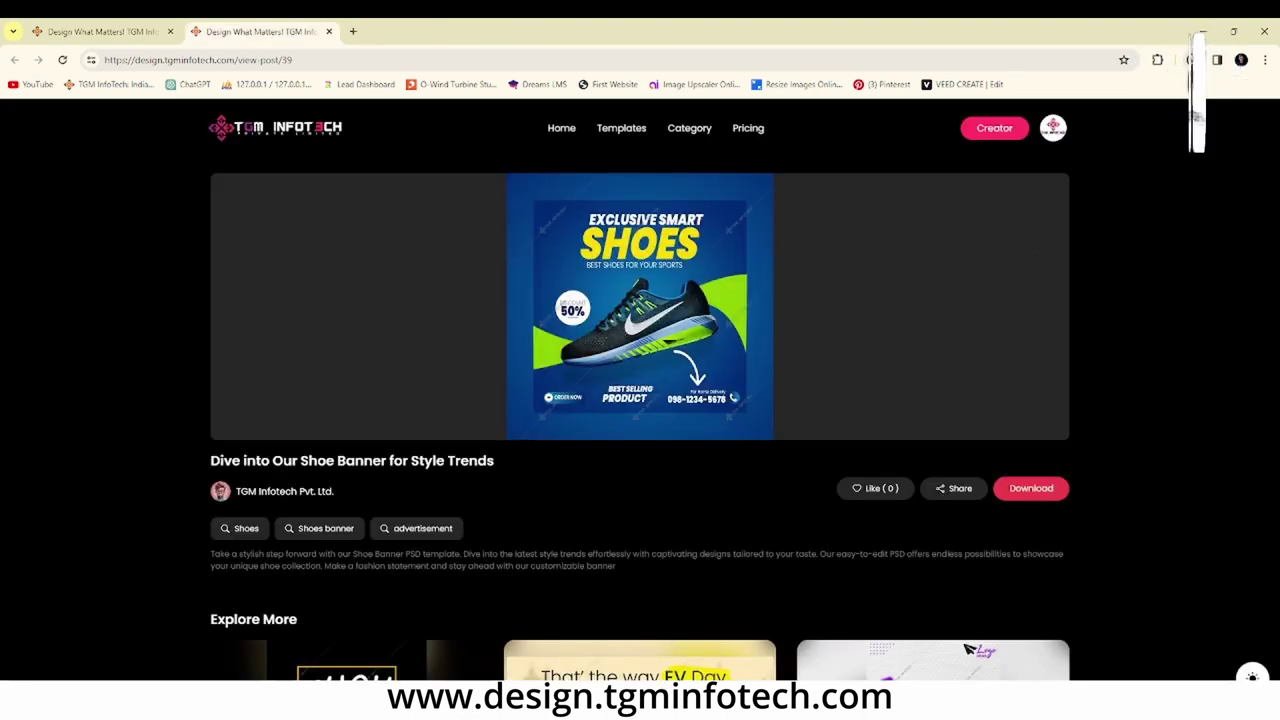
click(1190, 60)
click(1145, 118)
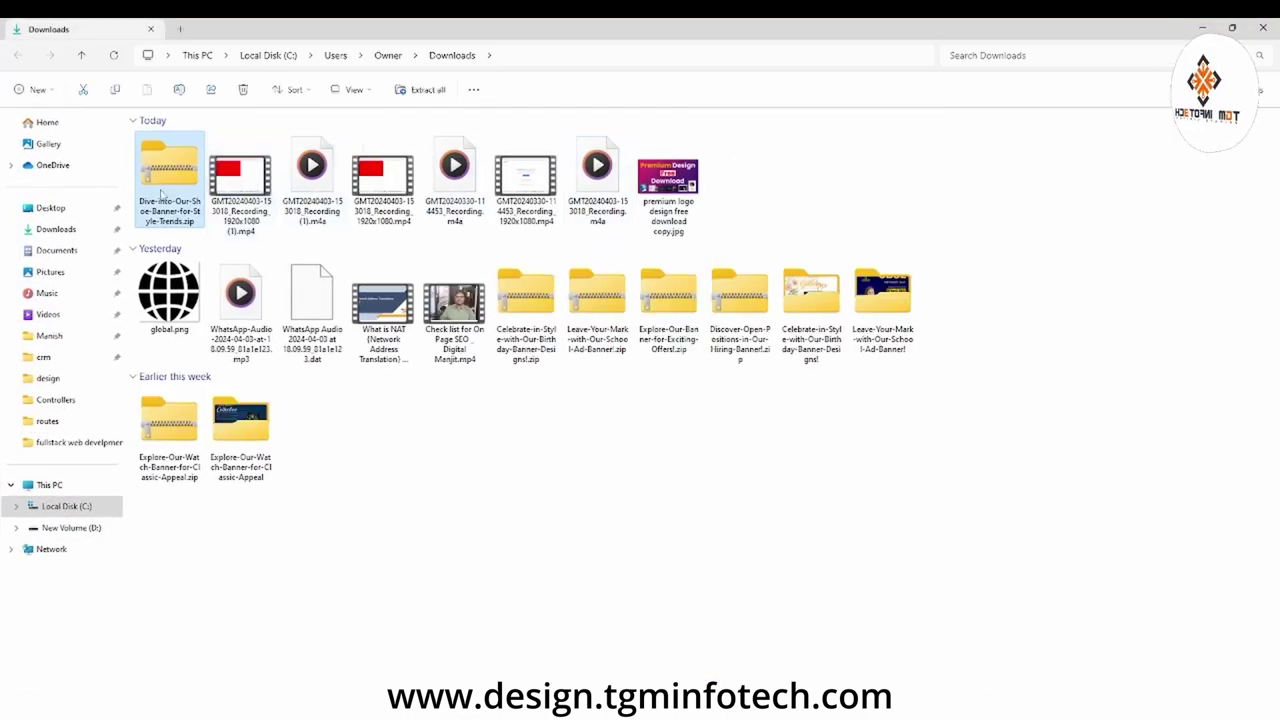
Step: Extract Dive-Into-Our-Shoe-Banner-for-Style-Trends.zip and open its PSD in Photoshop
right_click(161, 194)
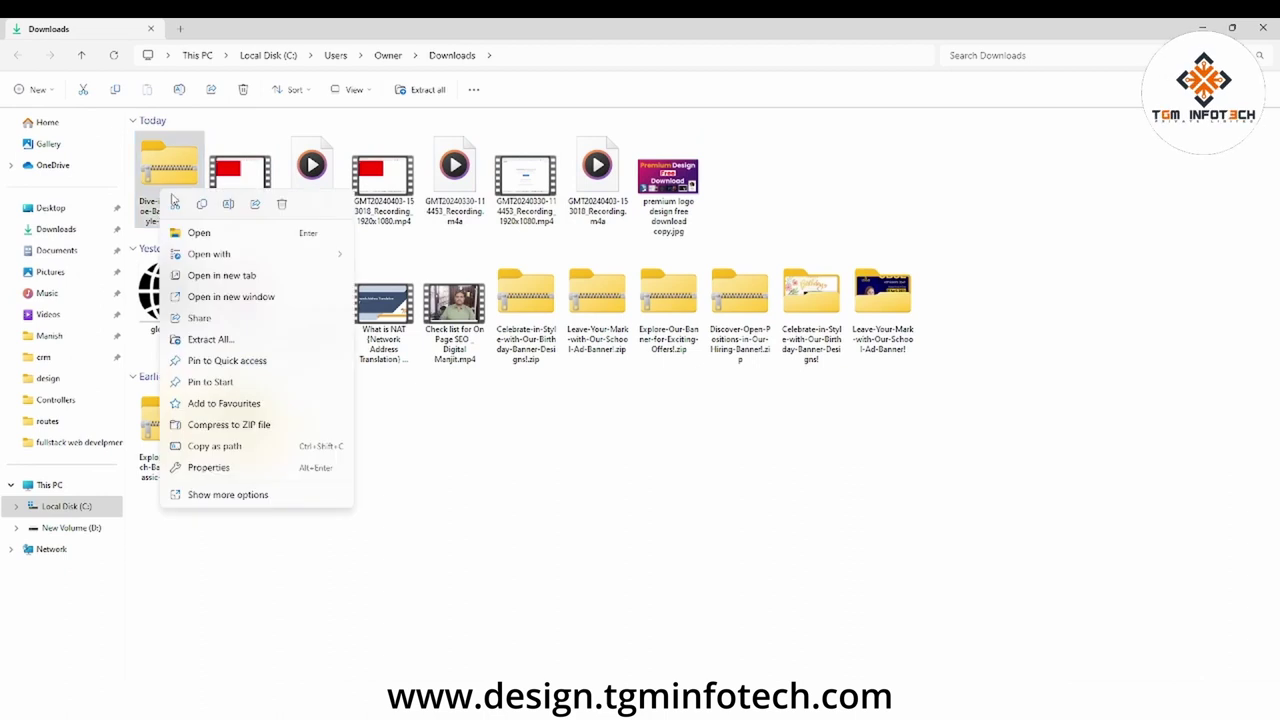
click(214, 339)
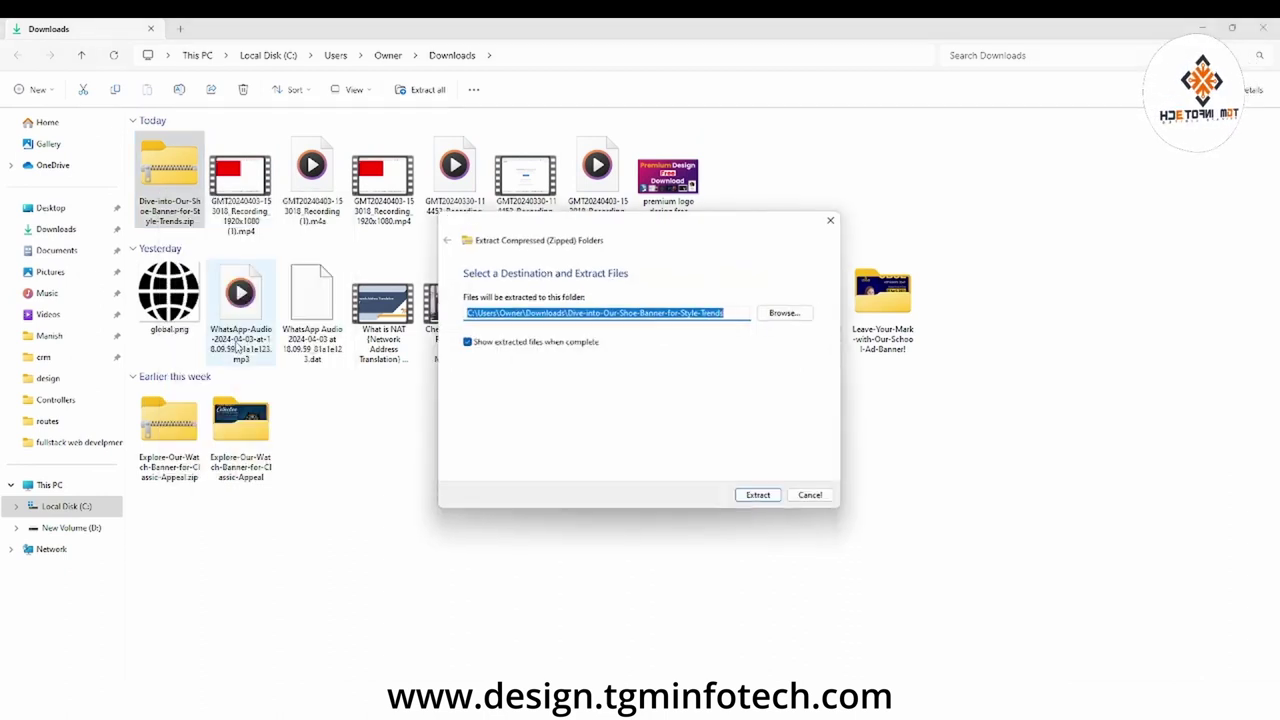
click(774, 499)
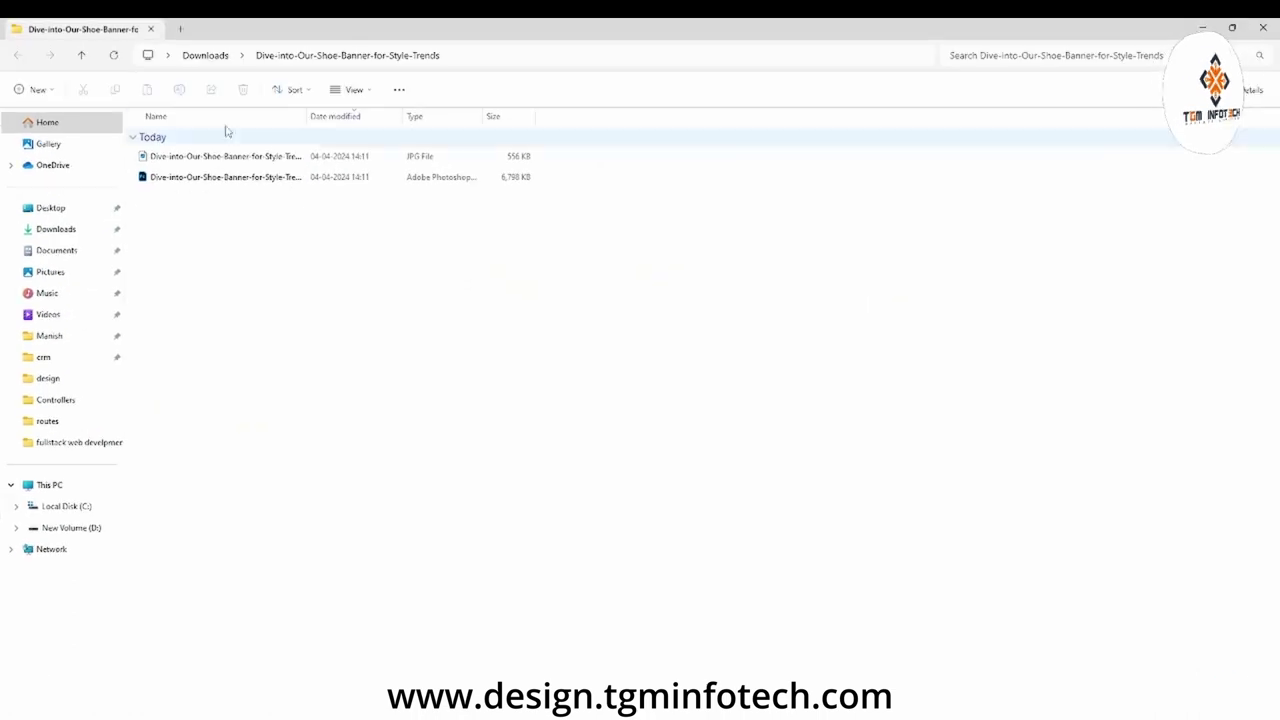
double_click(222, 176)
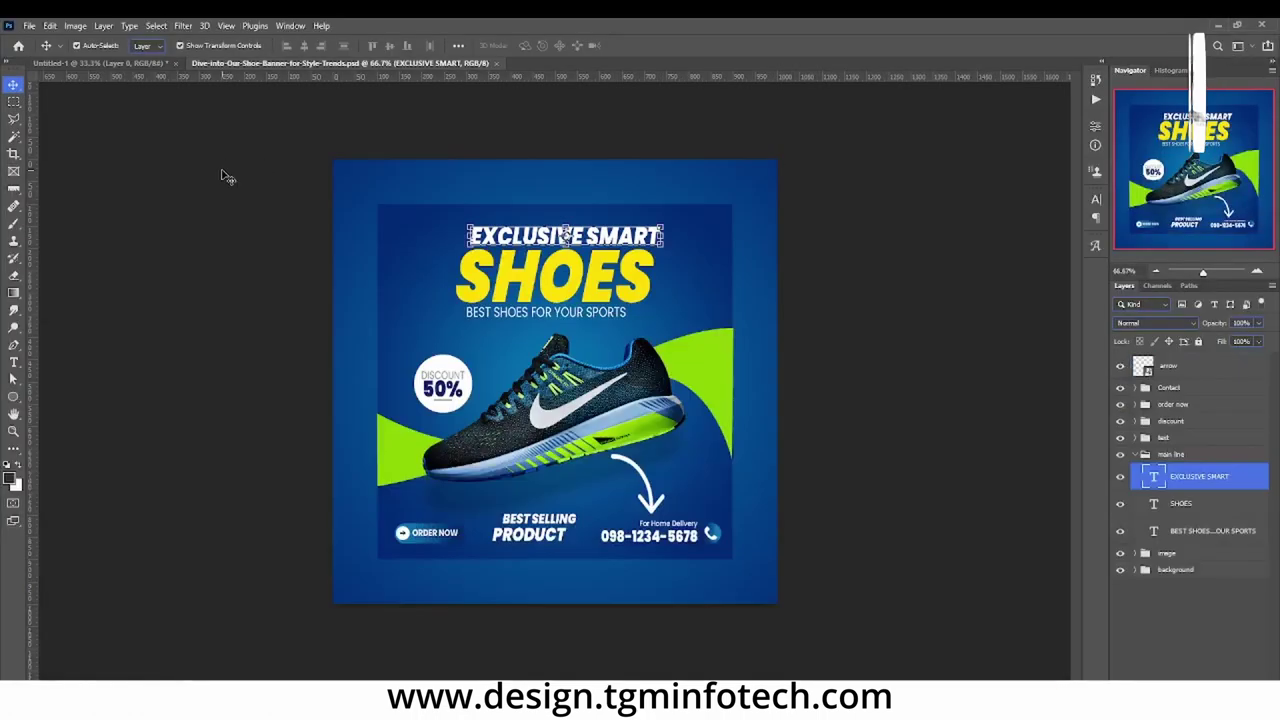
Step: Close Untitled-1 without saving and hide Layer 0 inside the background group
click(174, 64)
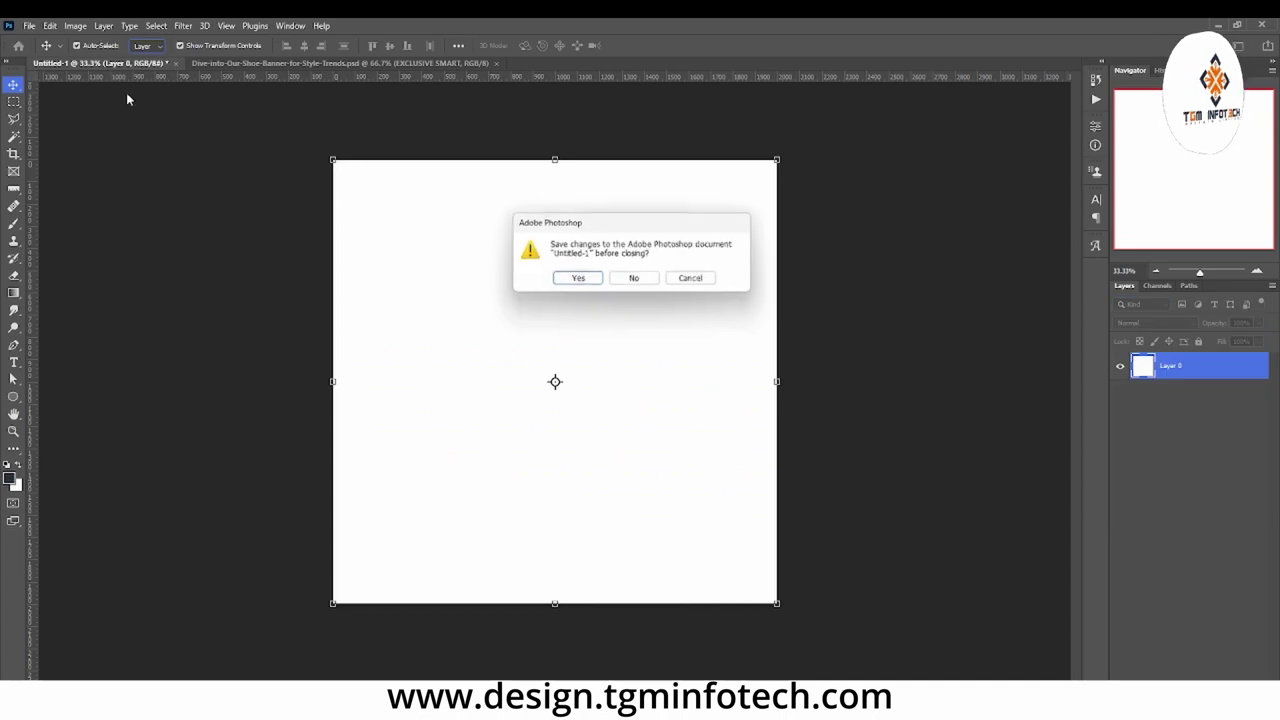
click(636, 281)
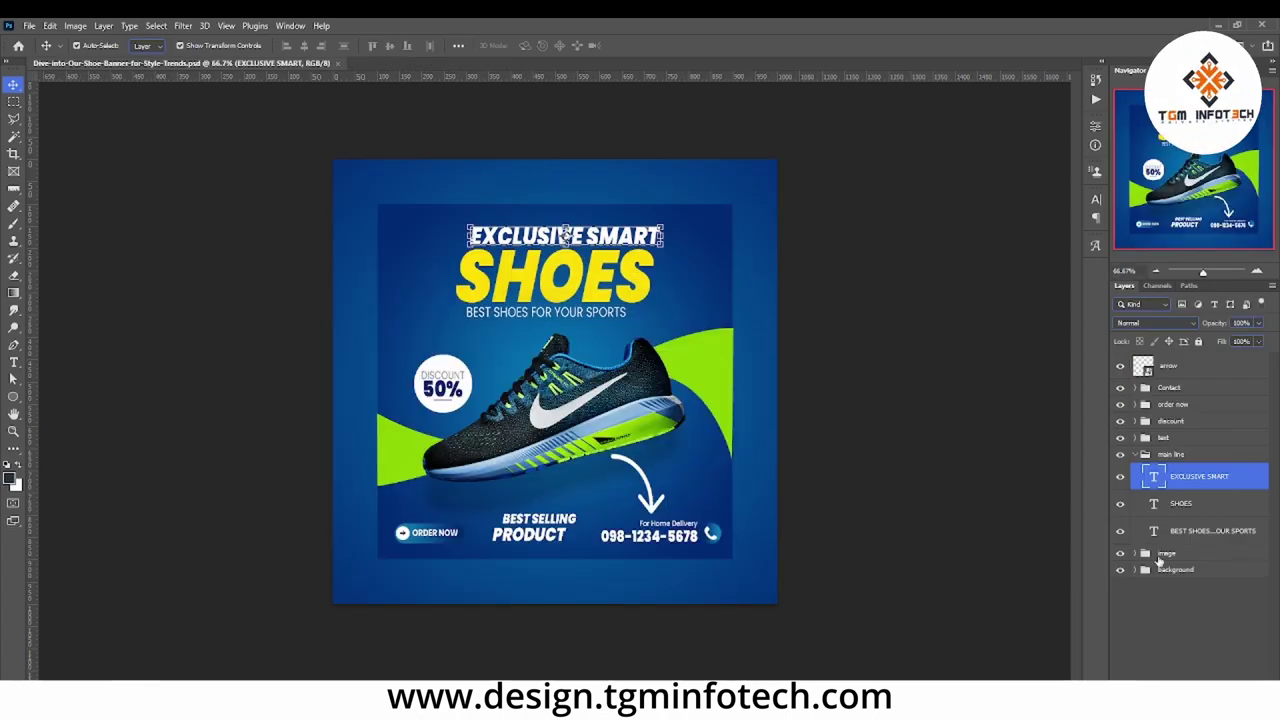
click(1120, 569)
click(1120, 569)
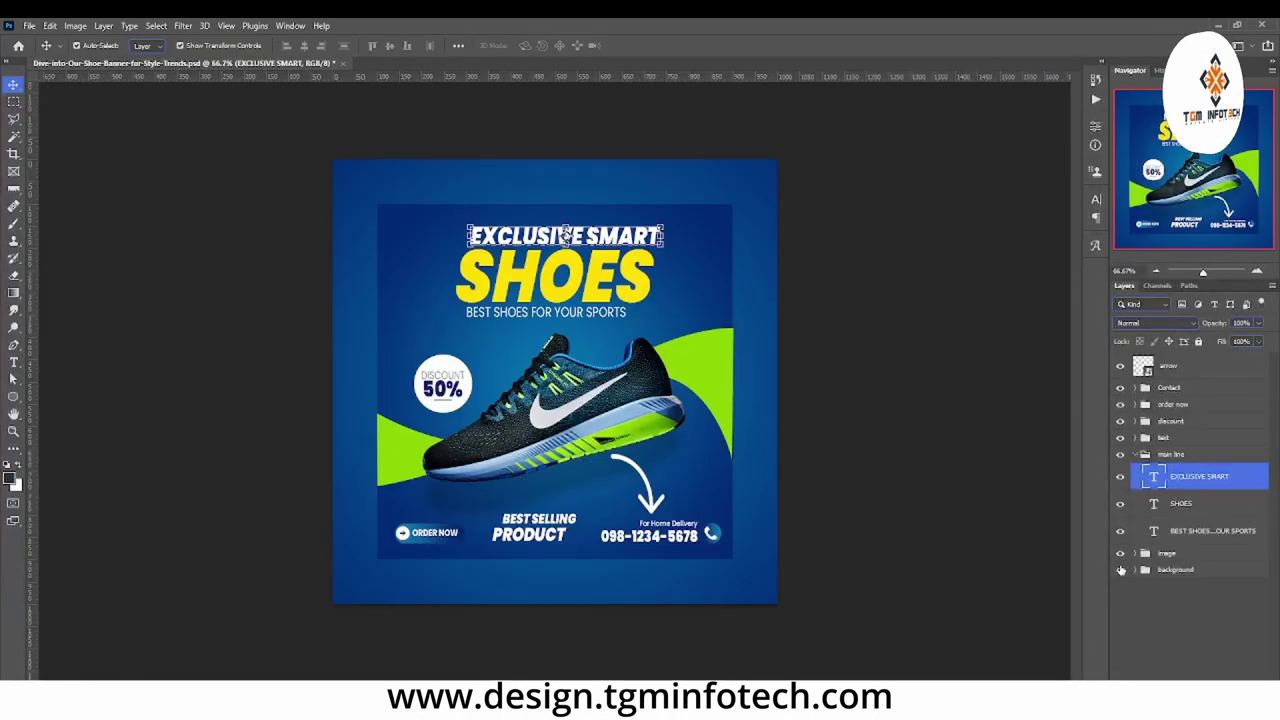
click(1135, 570)
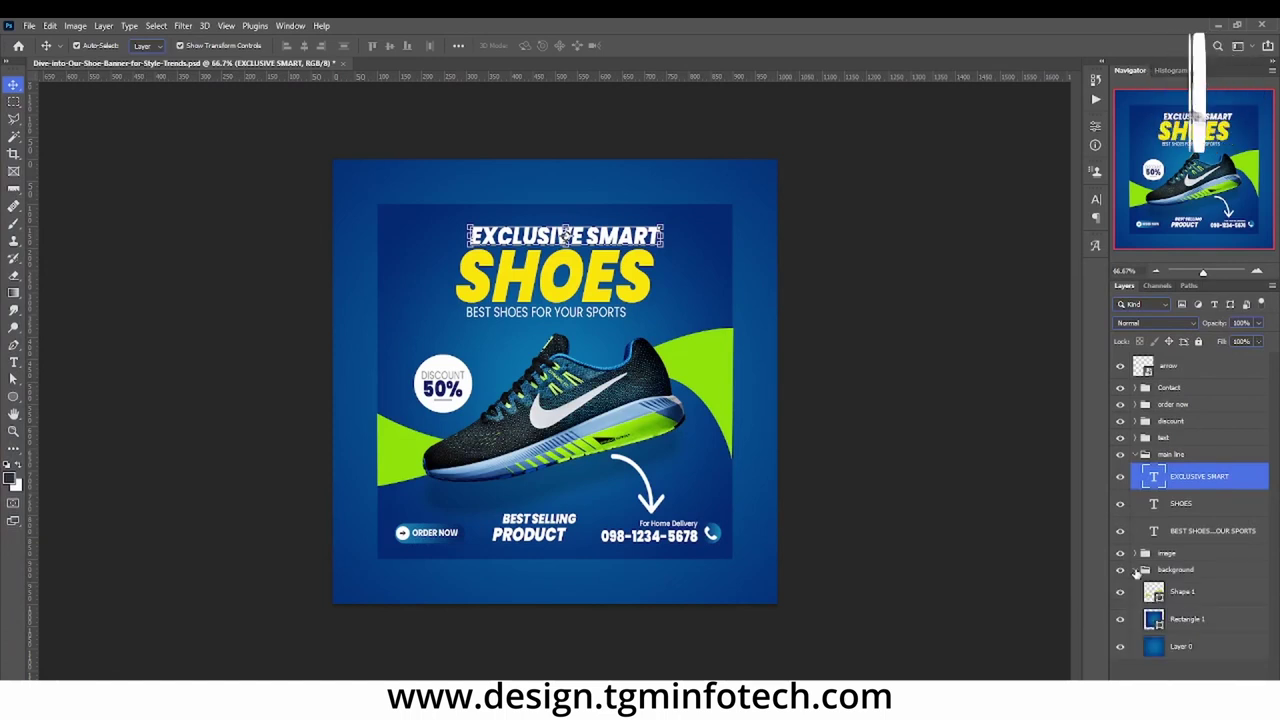
click(1120, 619)
click(1120, 619)
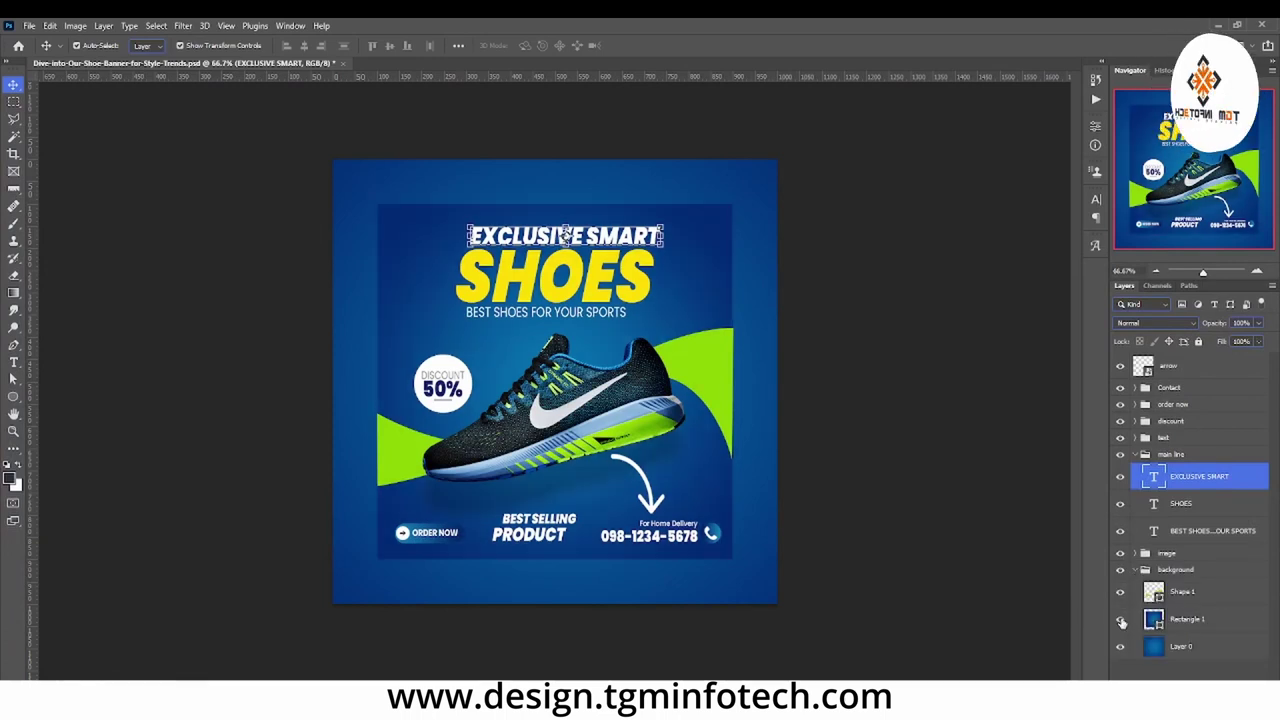
click(1120, 646)
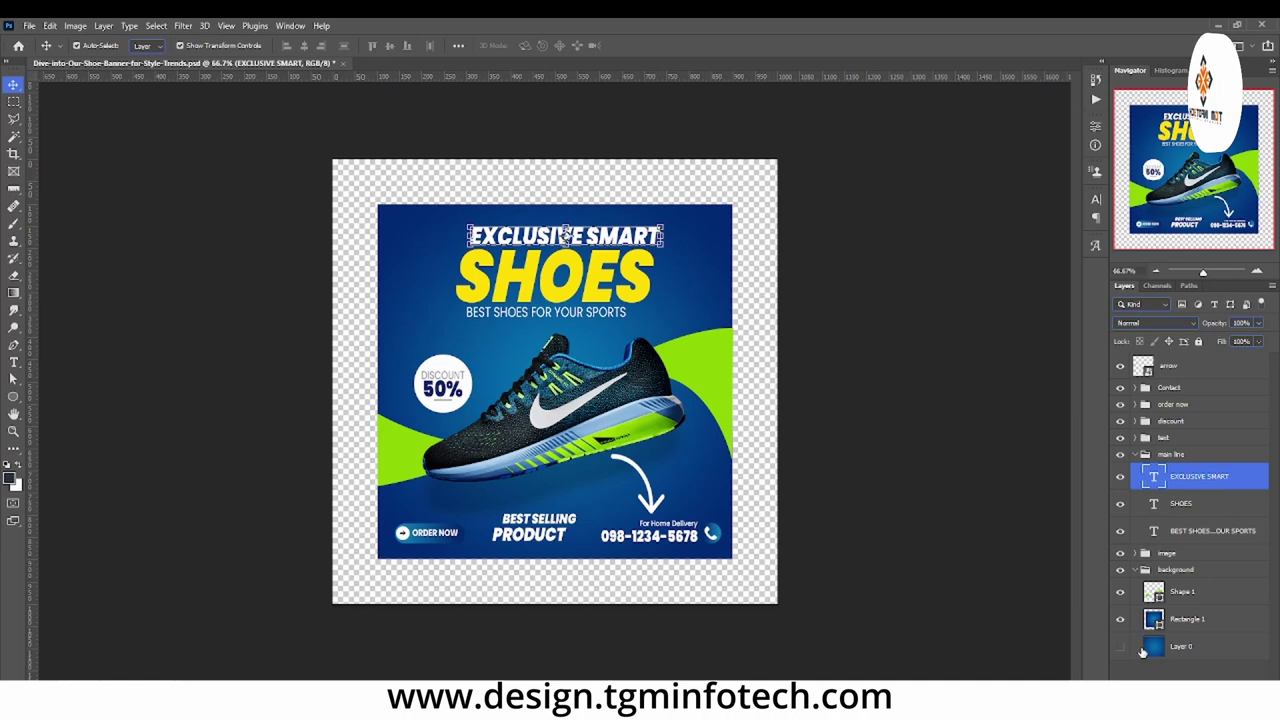
Step: Scale all the remaining banner layers up about 126% so they fill the canvas
click(1195, 619)
shift+click(1196, 591)
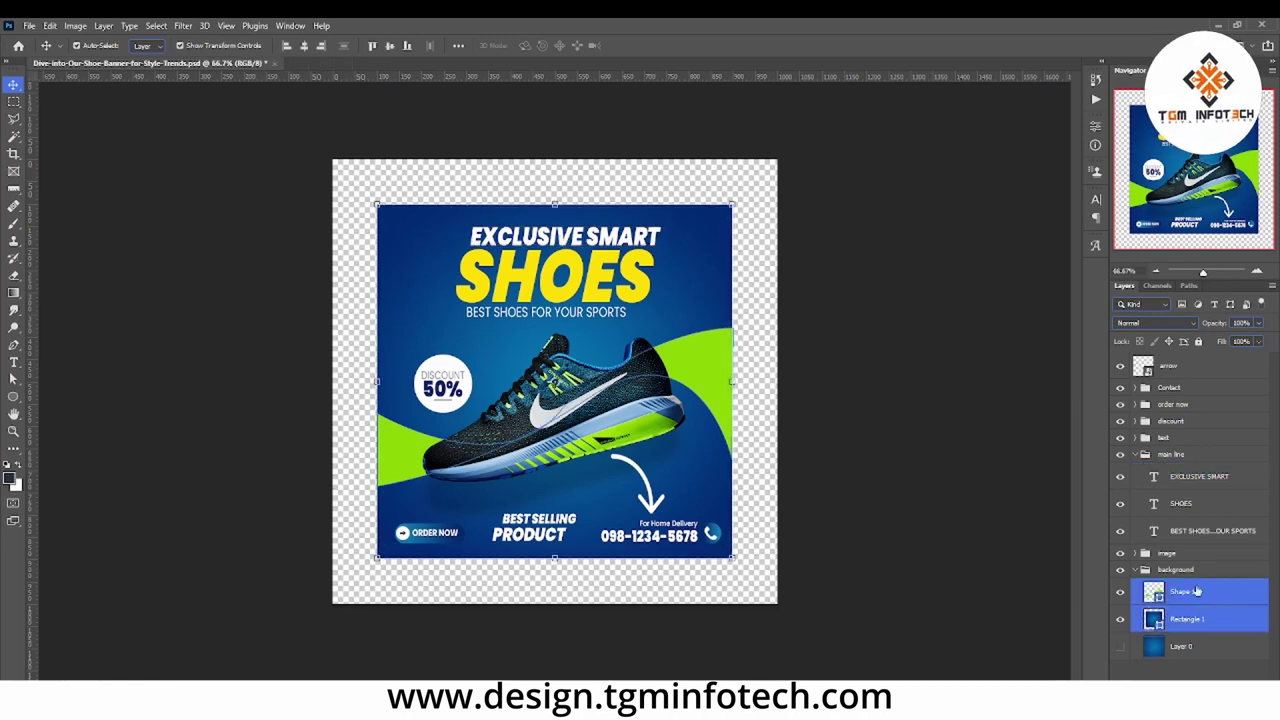
shift+click(1176, 366)
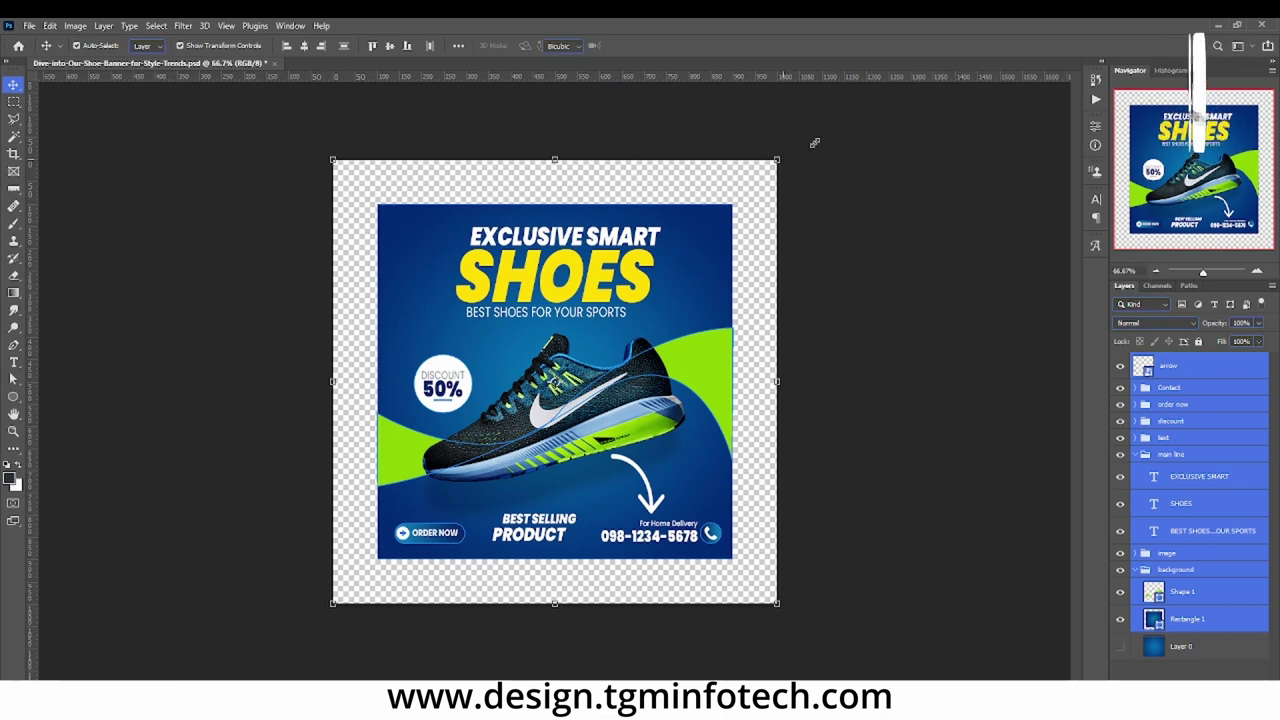
drag(798, 152, 849, 112)
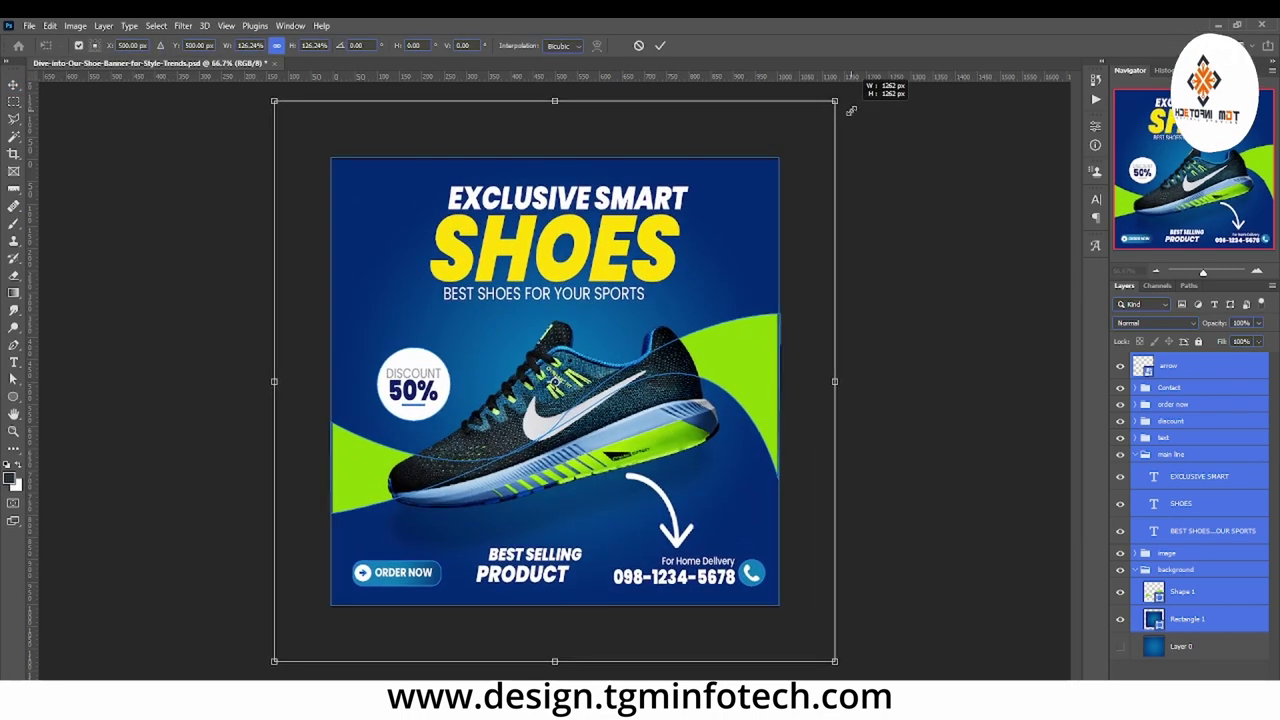
key(Return)
click(870, 265)
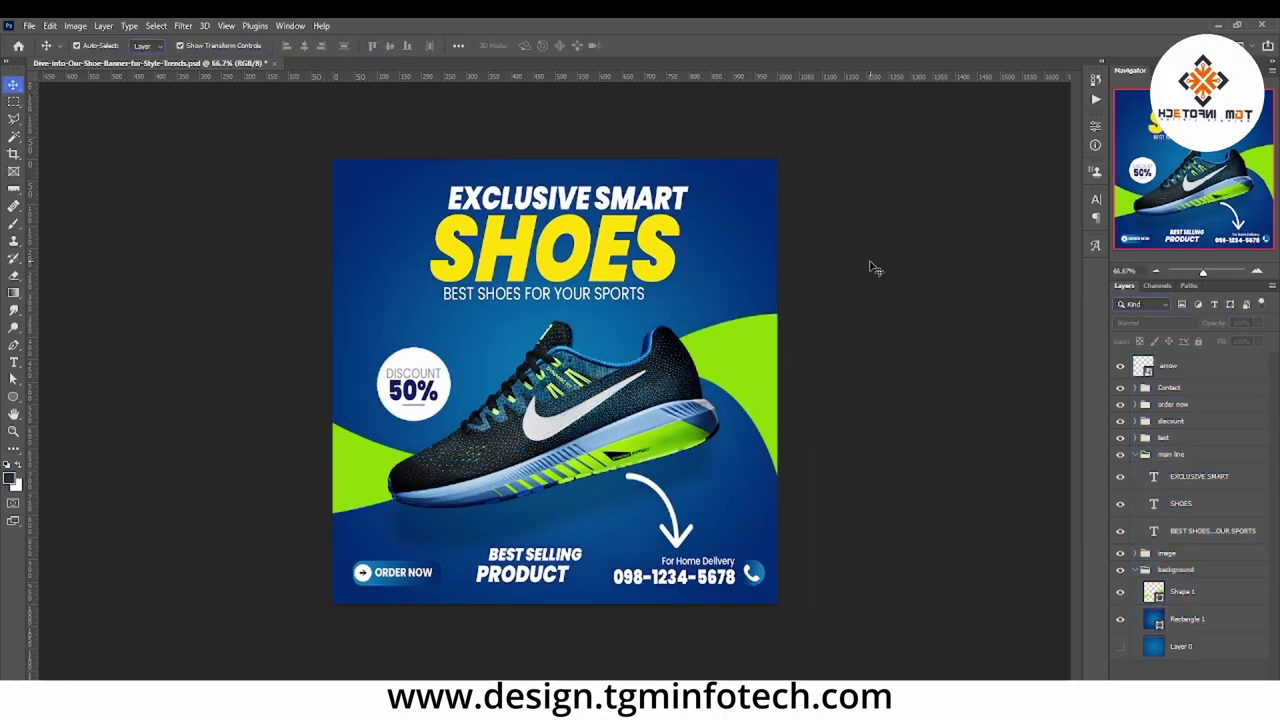
click(13, 430)
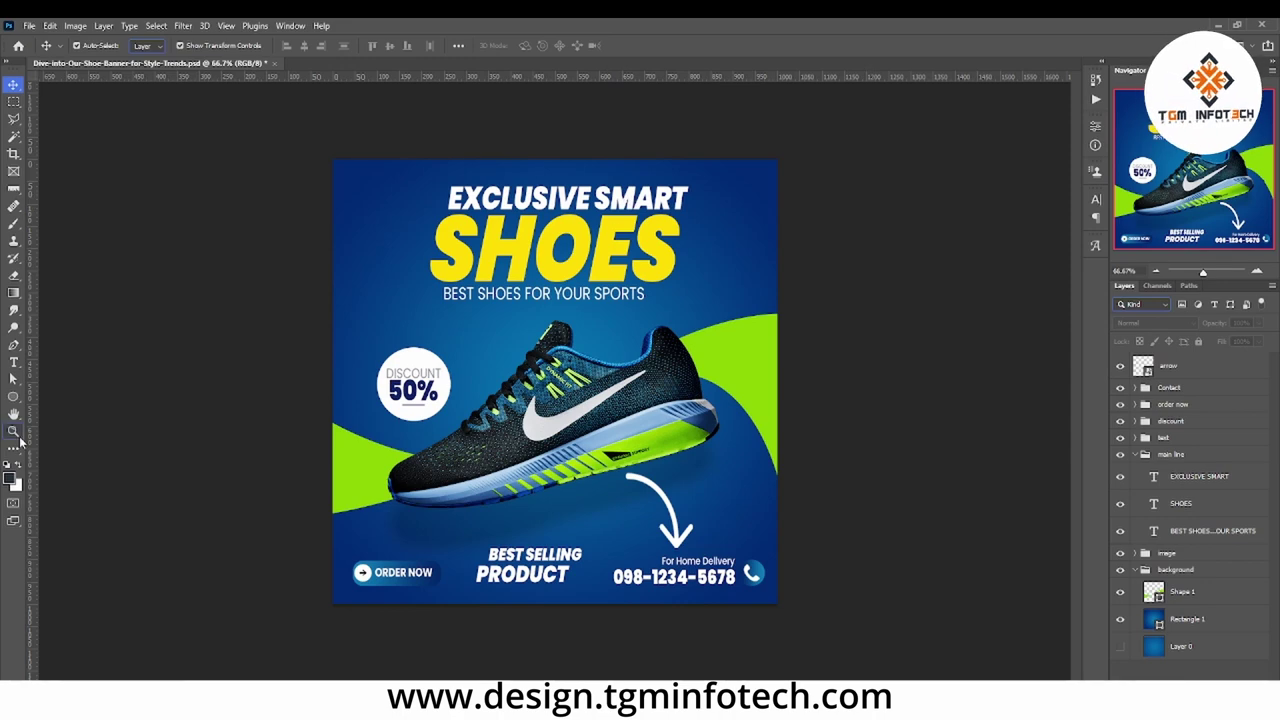
click(531, 204)
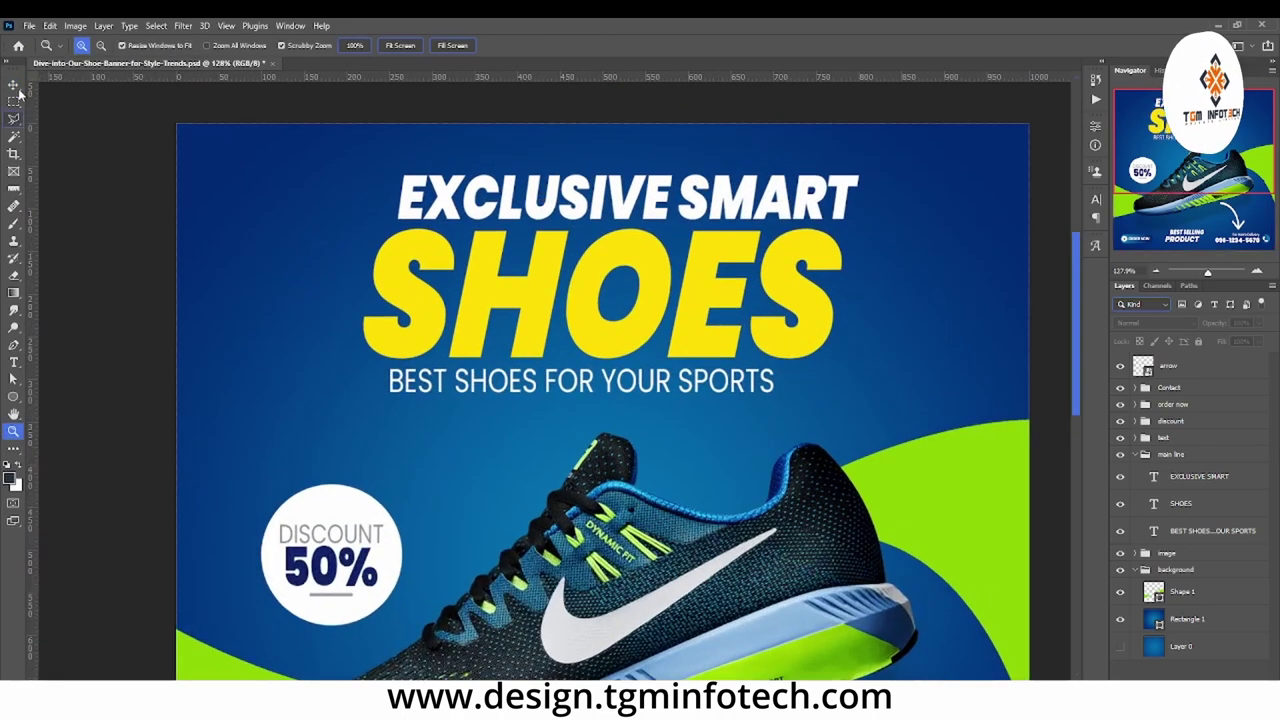
Step: Select the EXCLUSIVE SMART heading for editing and check its Poppins font
key(v)
click(555, 172)
click(625, 195)
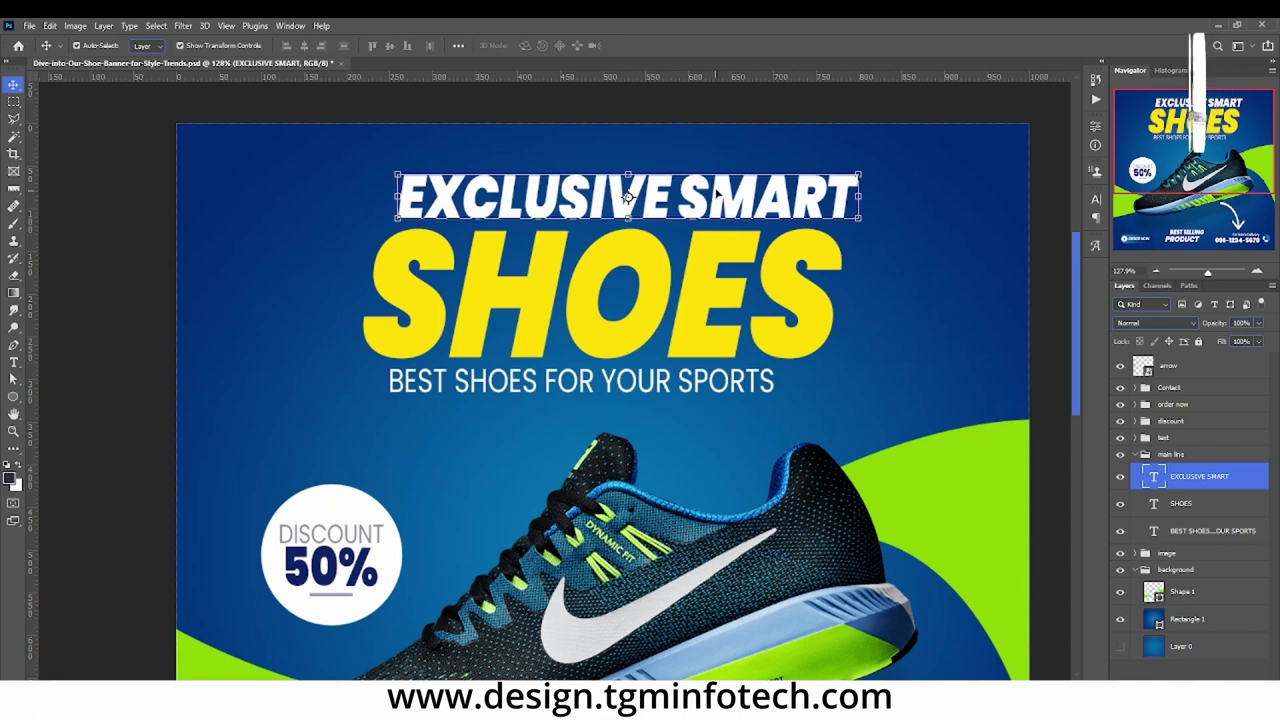
double_click(625, 195)
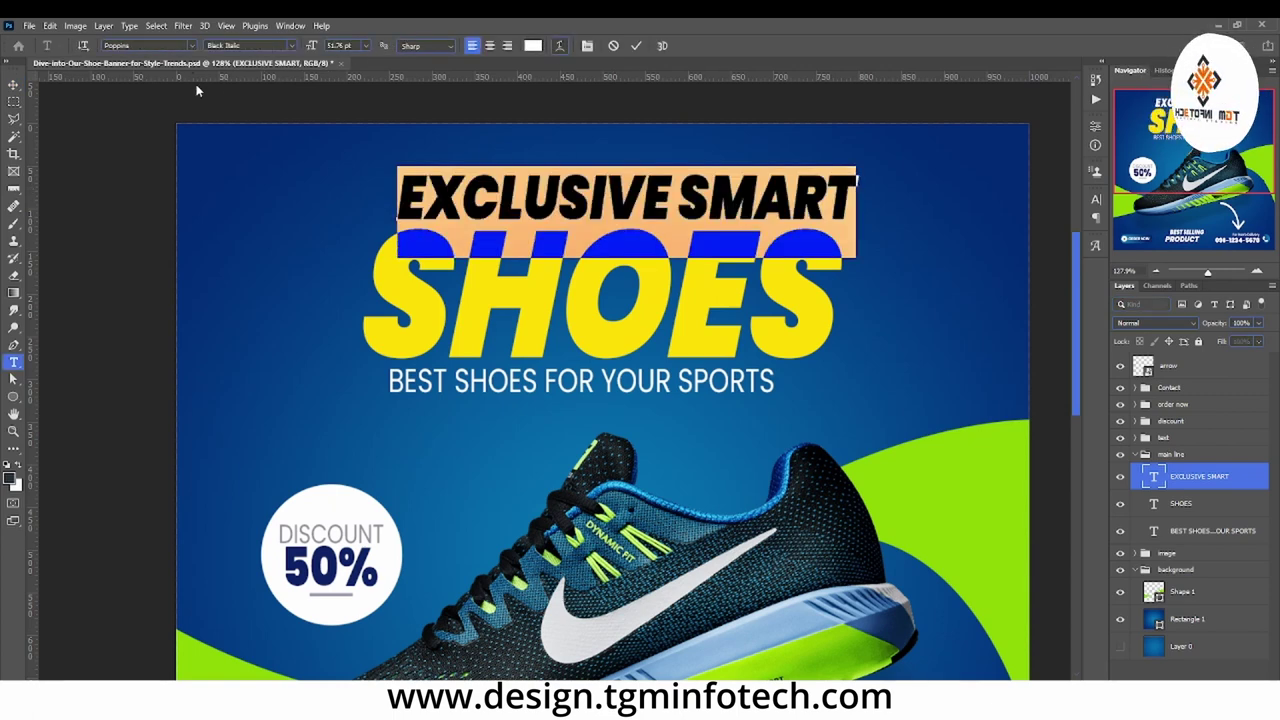
key(ctrl+Return)
double_click(627, 197)
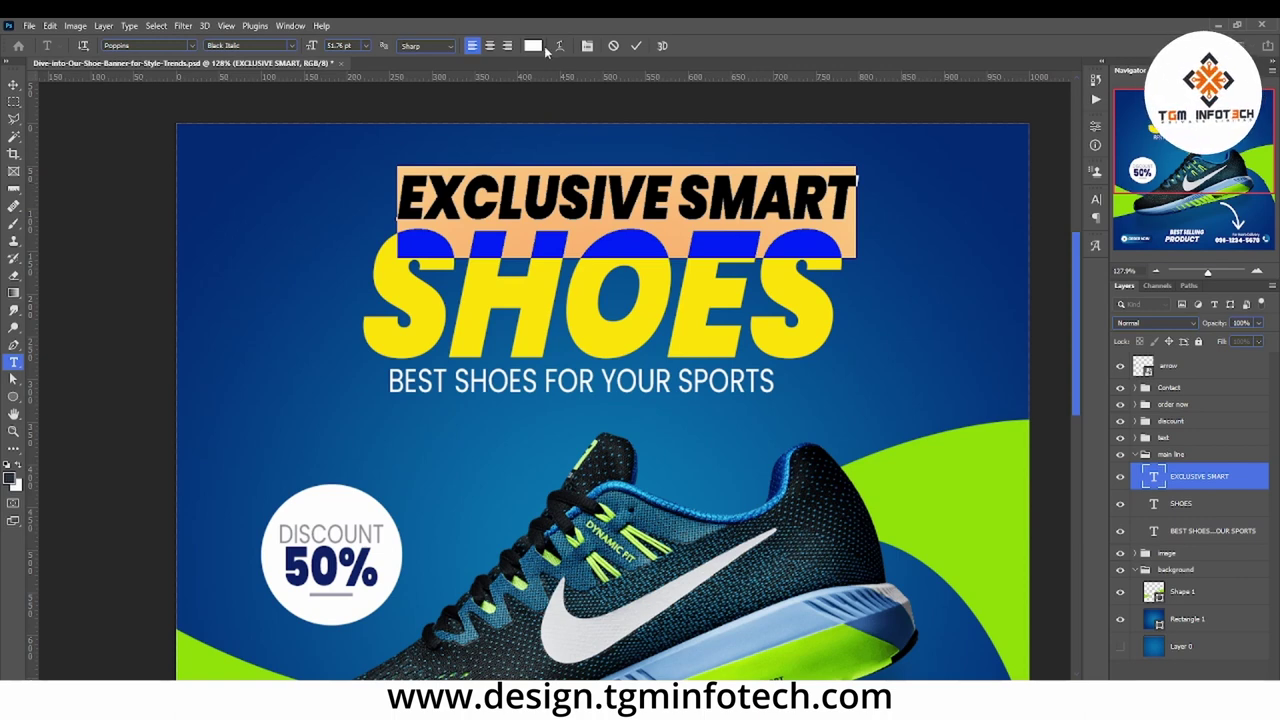
click(1096, 199)
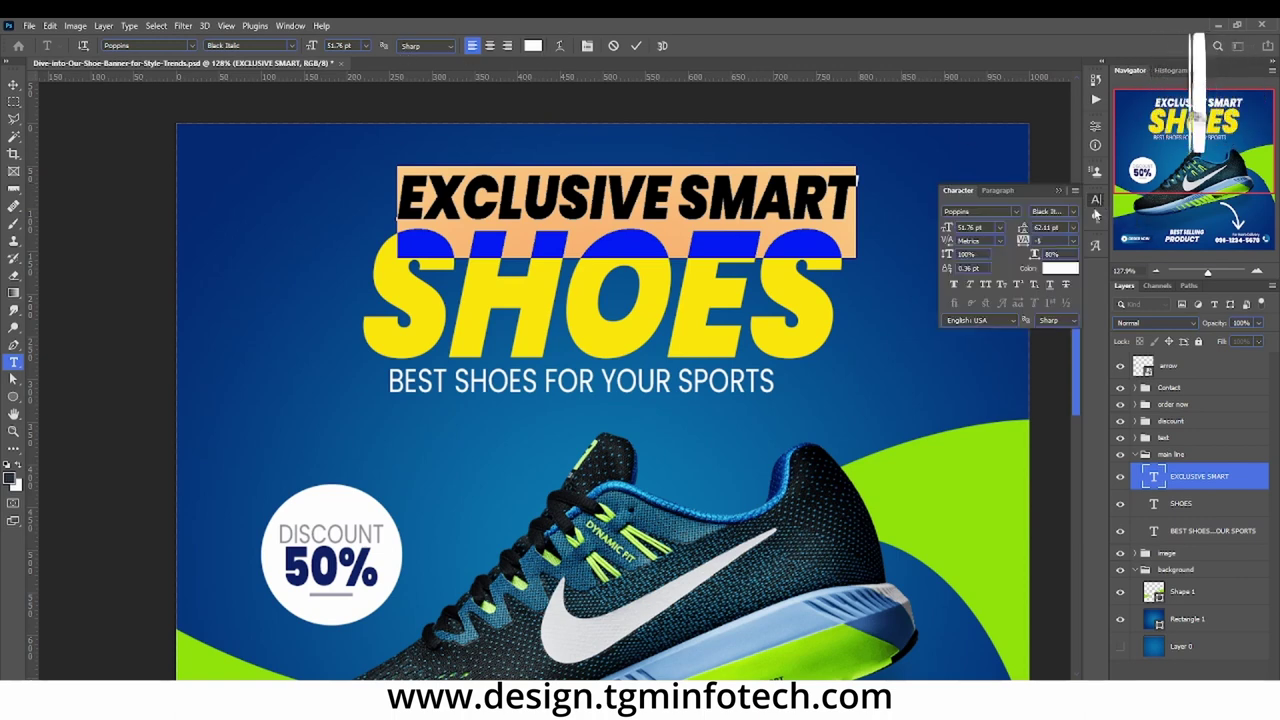
click(1008, 212)
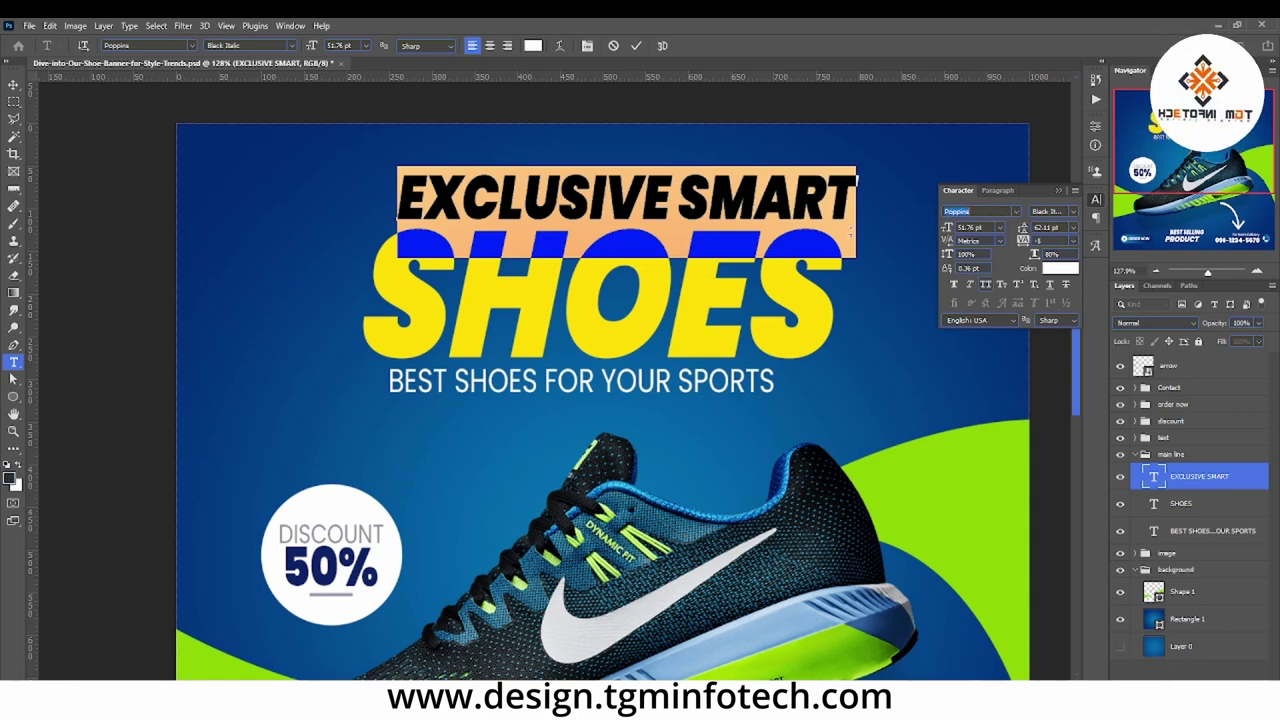
click(625, 220)
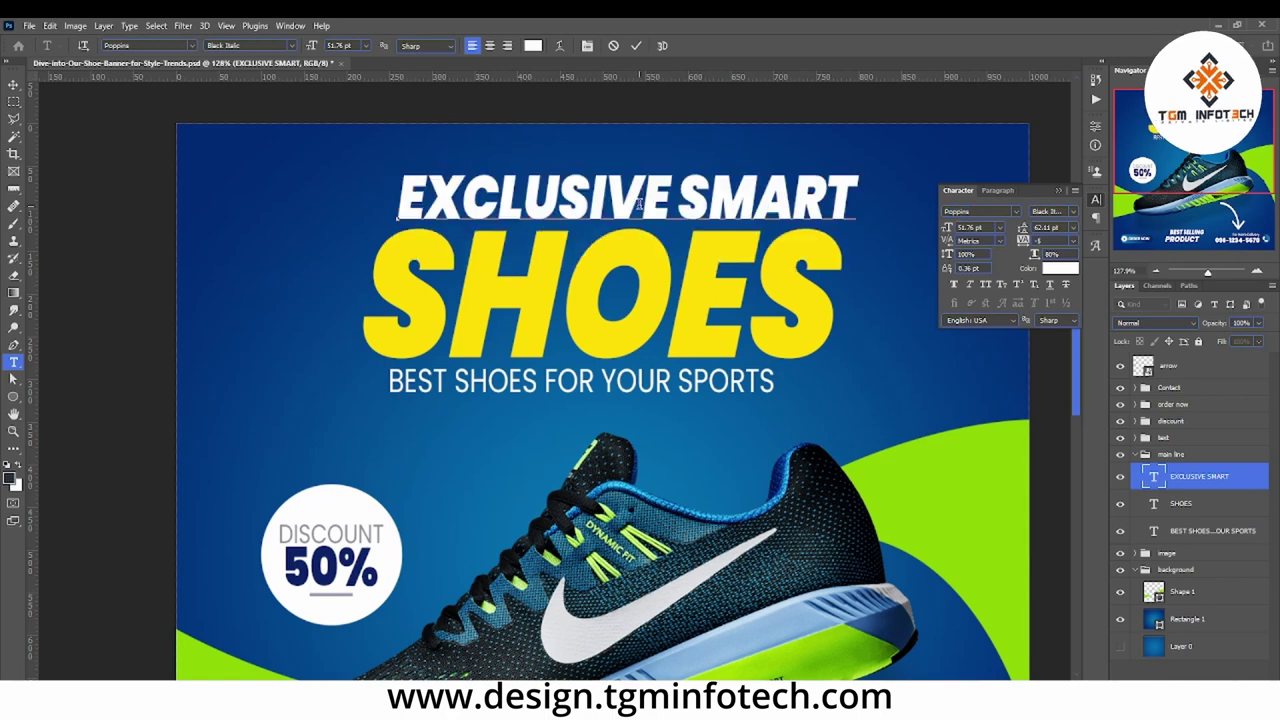
Step: Retype the heading as 'Exclusive Smart' in title case
key(ctrl+a)
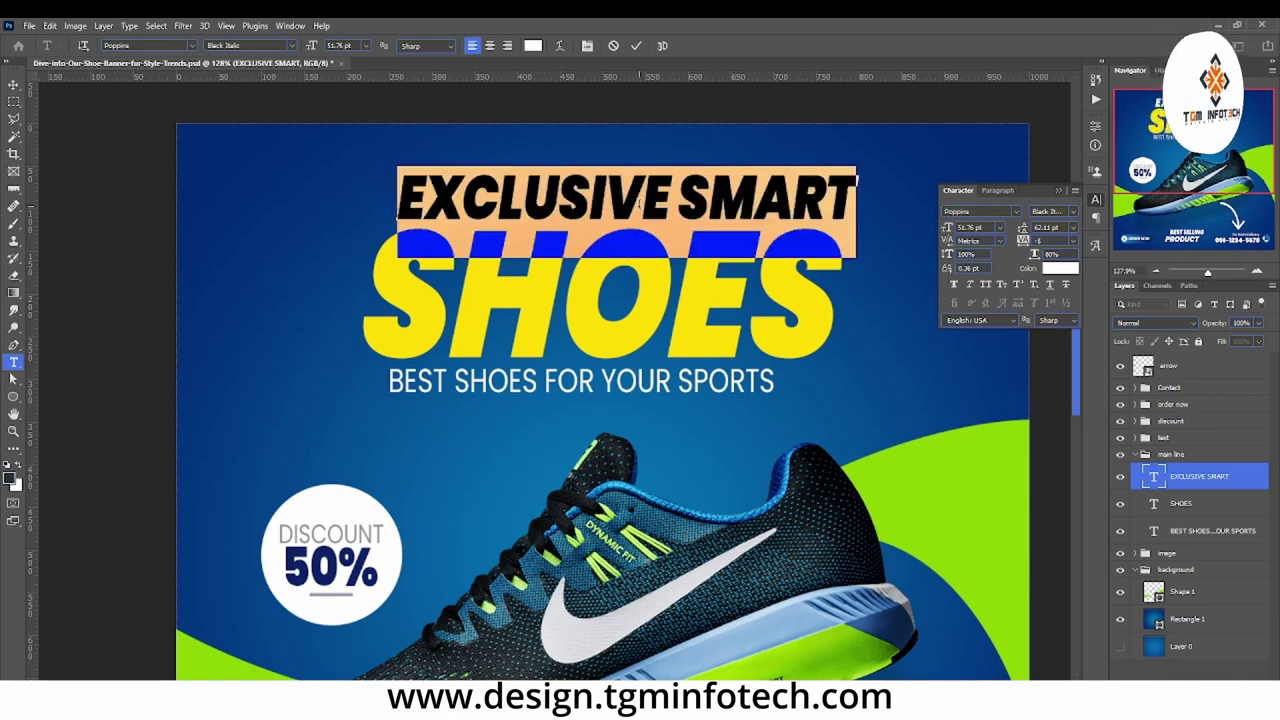
text(Exclus)
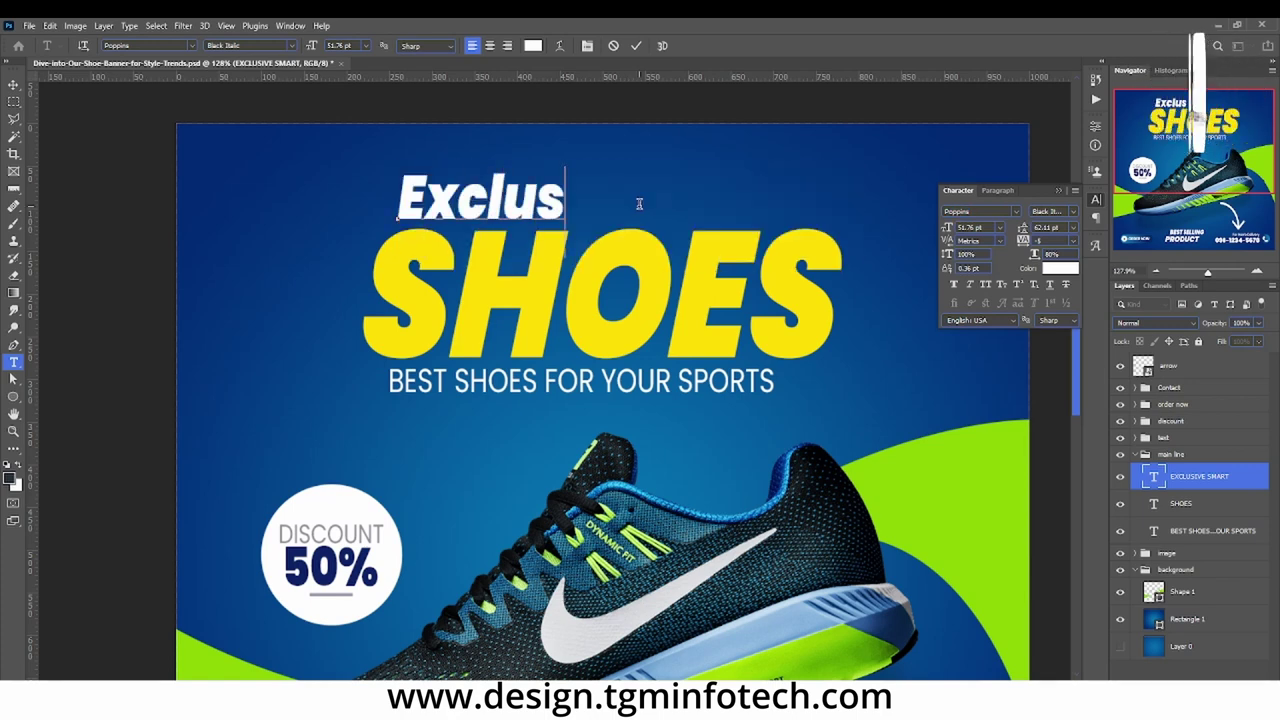
text(ive)
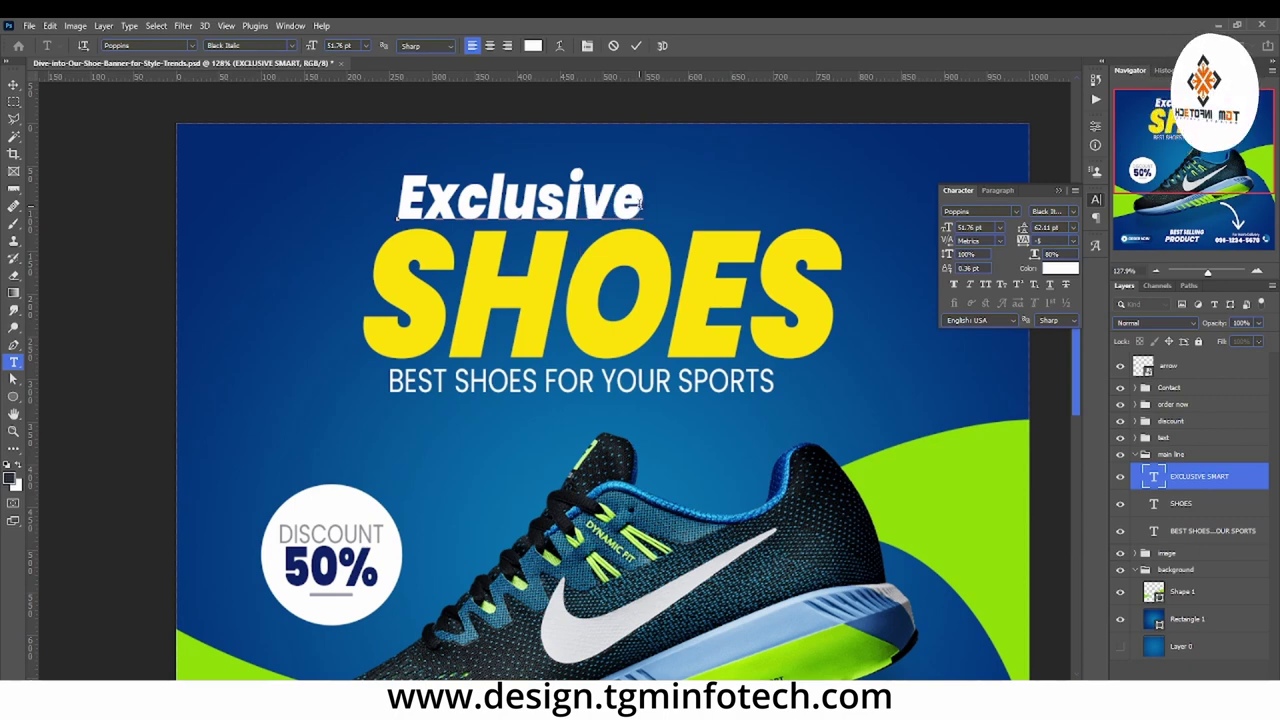
key(ctrl+z)
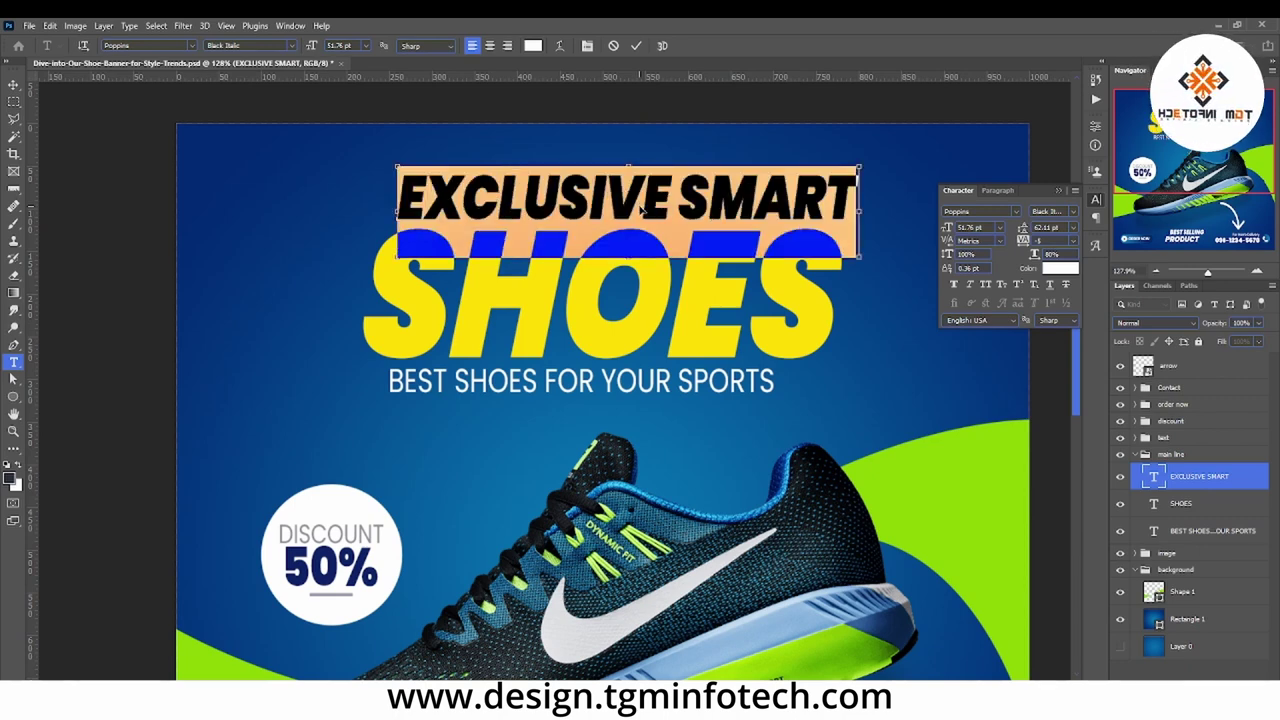
text(E)
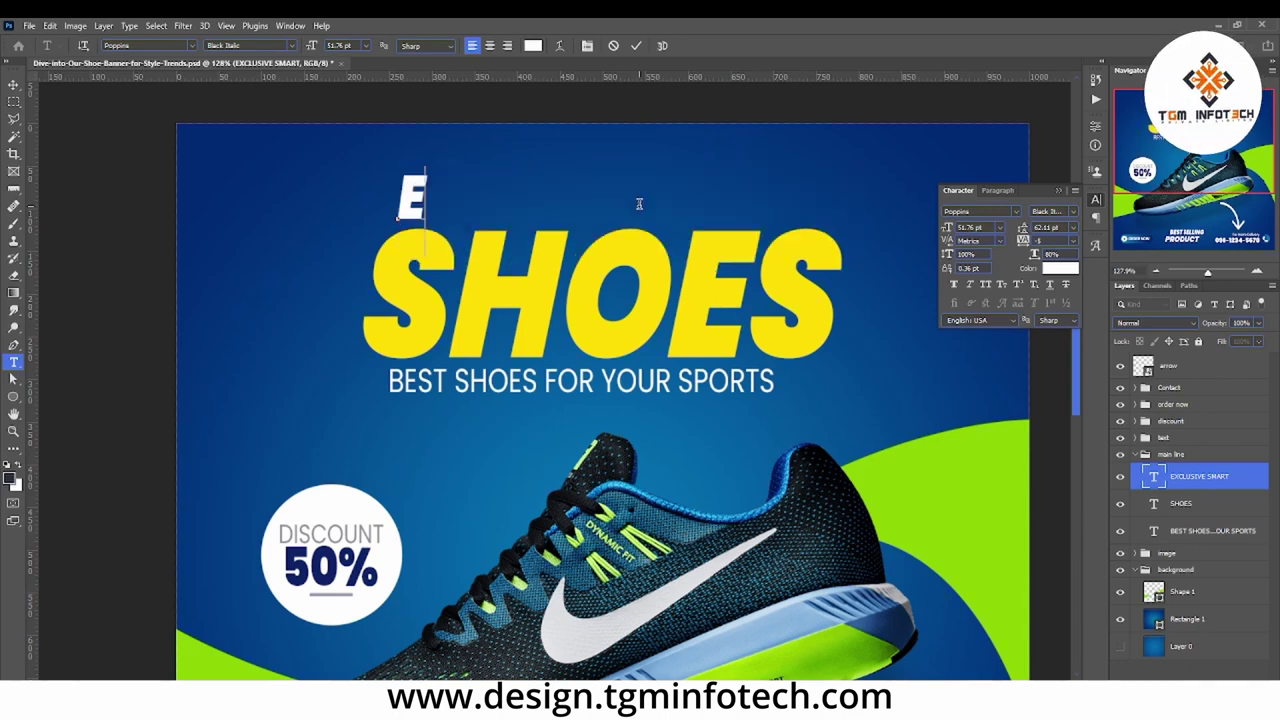
text(xc)
key(BackSpace)
text(xcl)
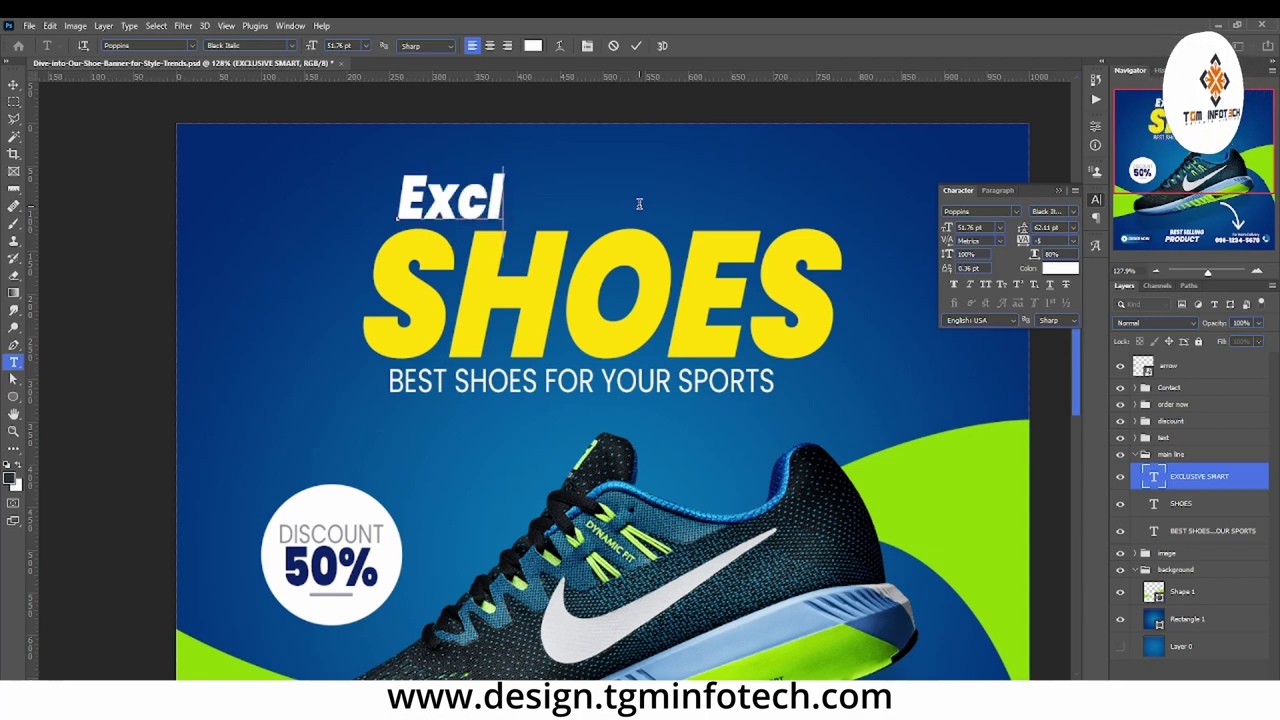
text(usive)
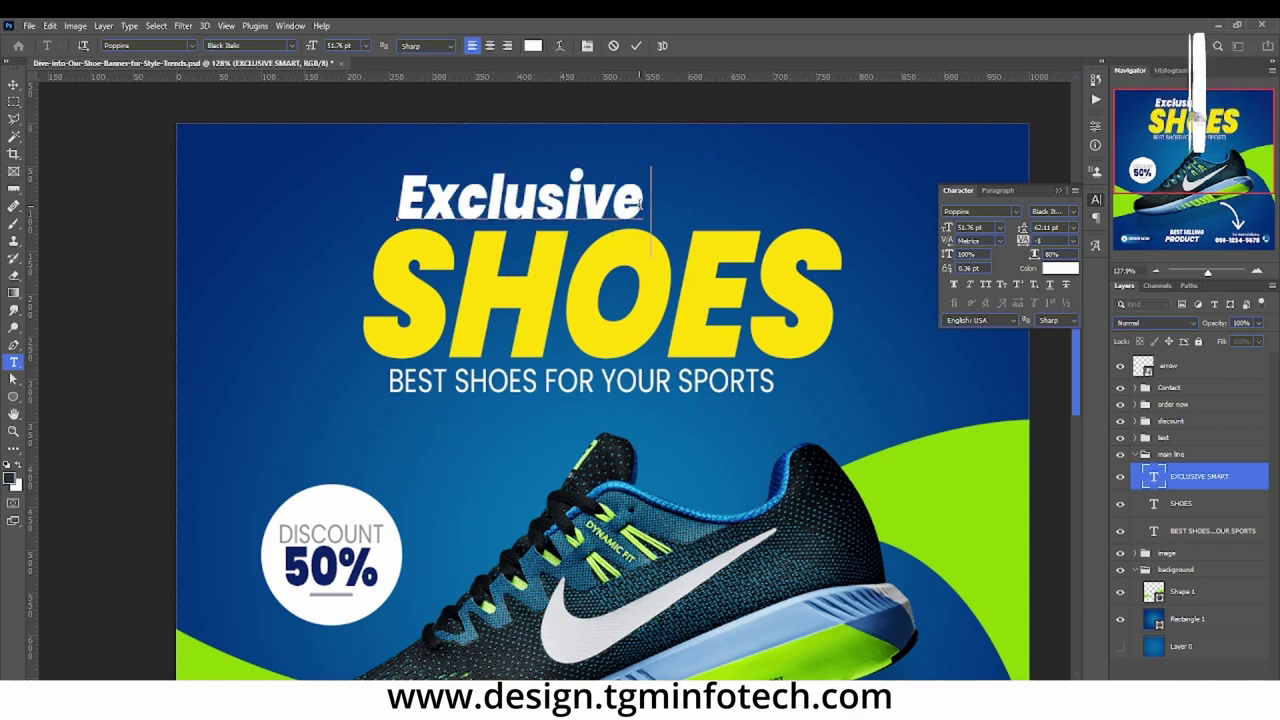
text( Sma)
key(BackSpace)
text(mar)
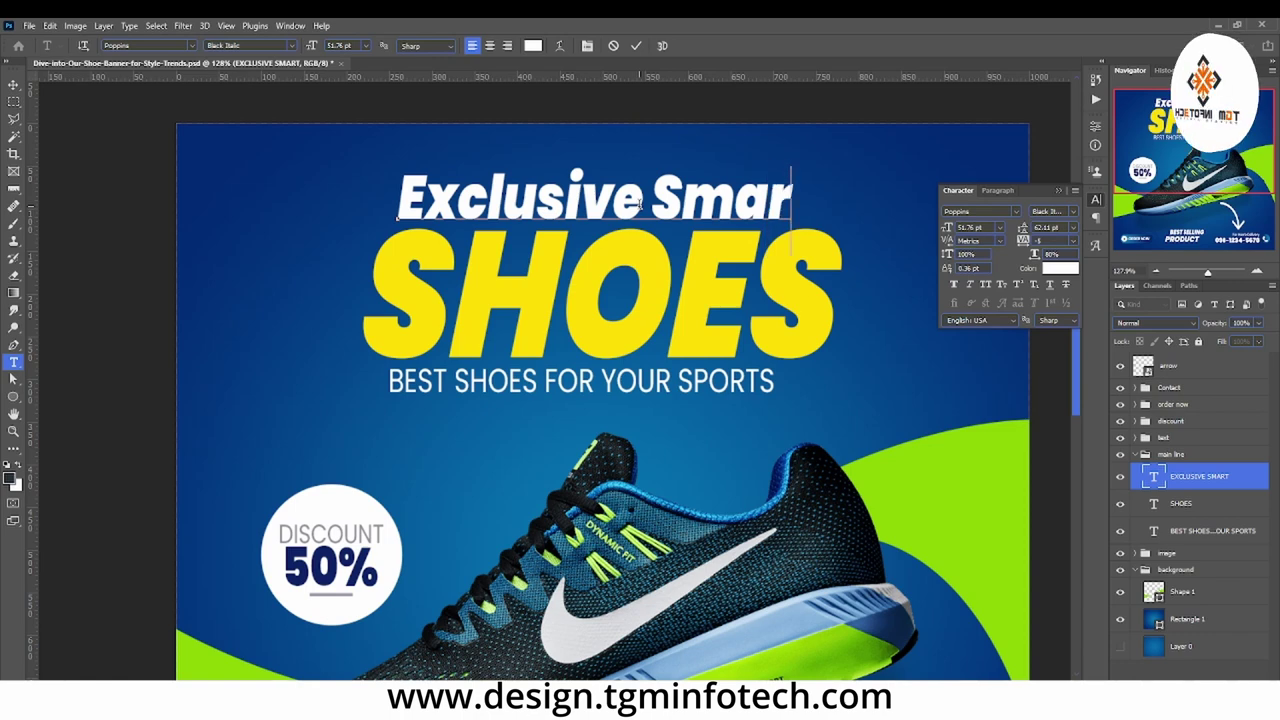
text(t)
key(ctrl+Return)
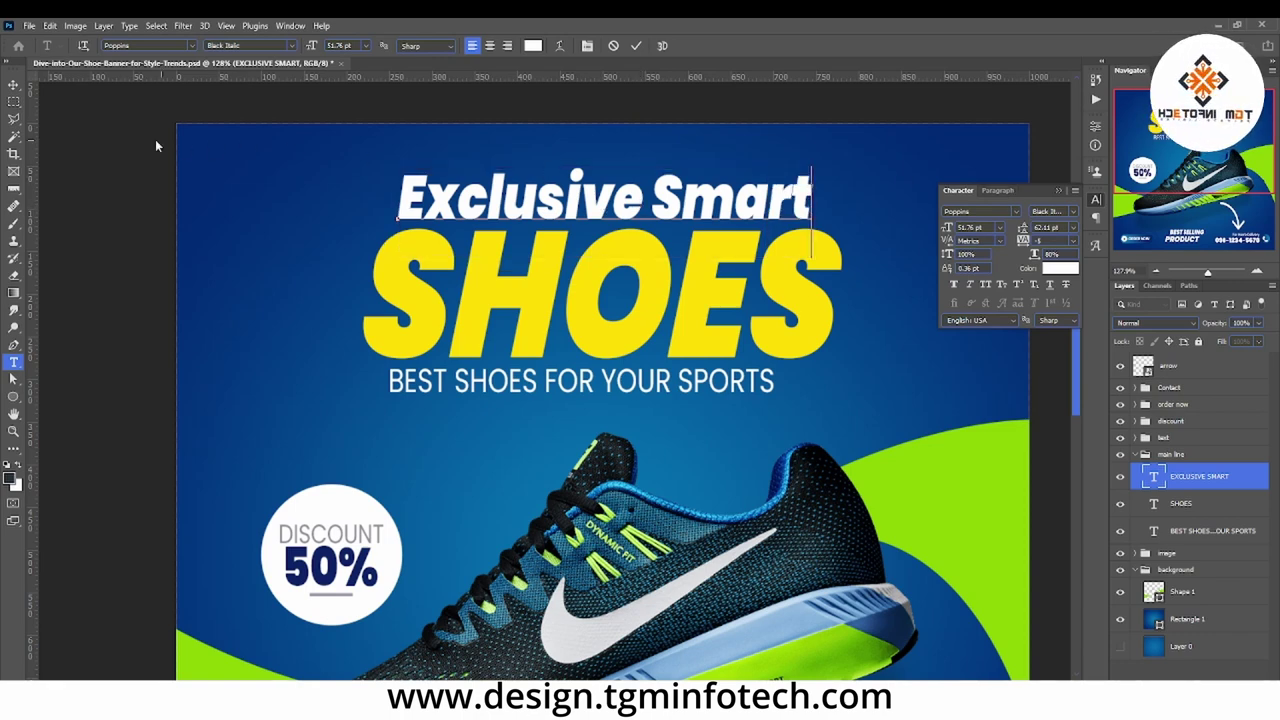
Step: Squash the Exclusive Smart heading to about 91% of its height
key(v)
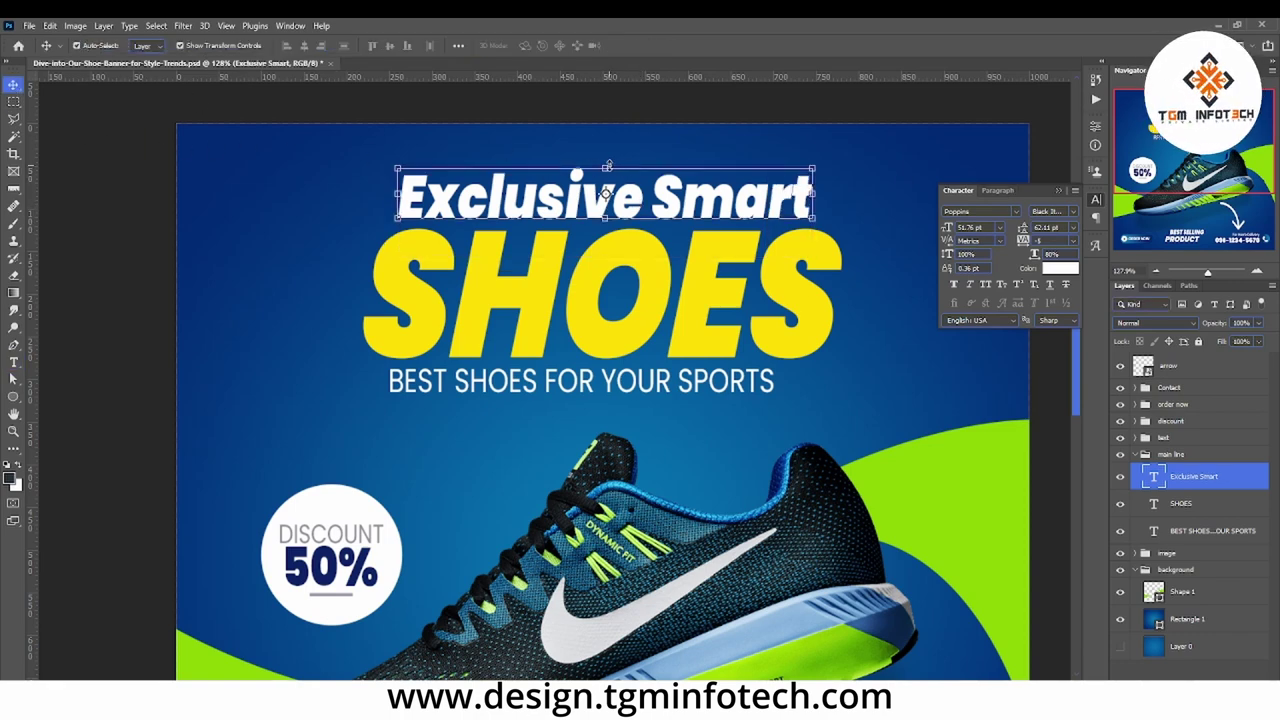
key(ctrl+t)
drag(607, 167, 607, 177)
key(Return)
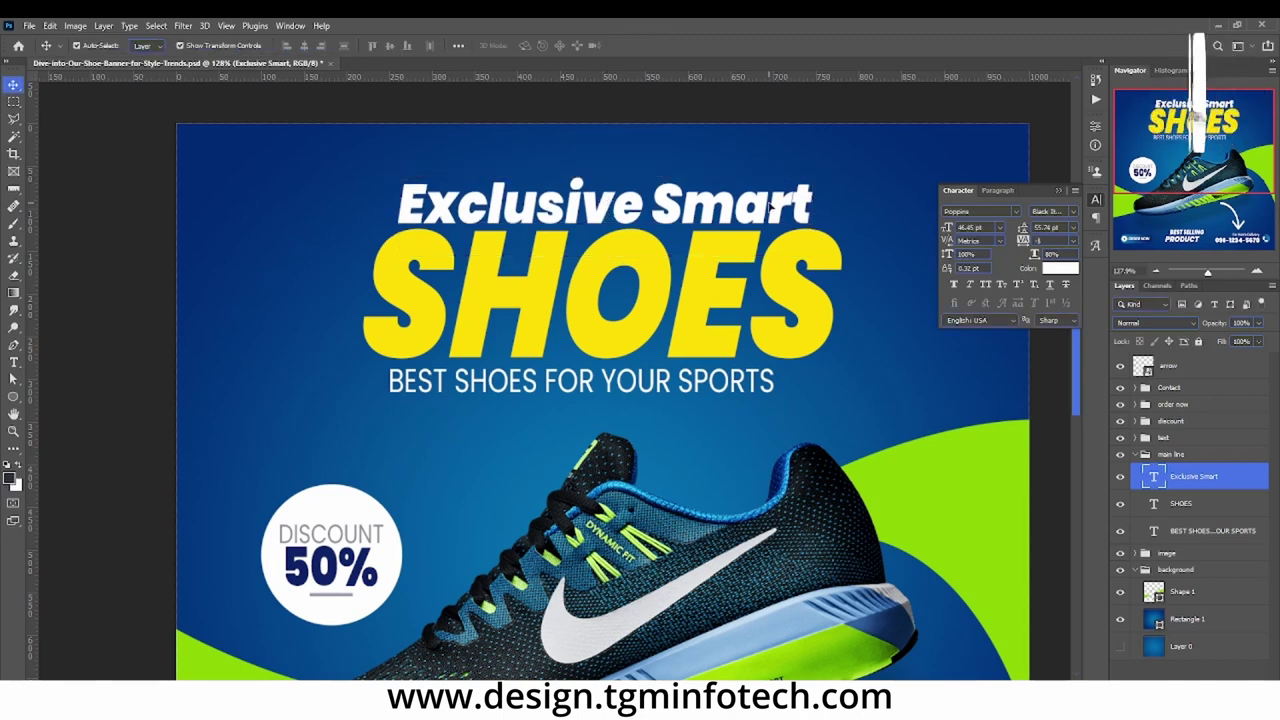
Step: Set the Exclusive Smart heading in Montserrat Italic
double_click(605, 205)
click(999, 208)
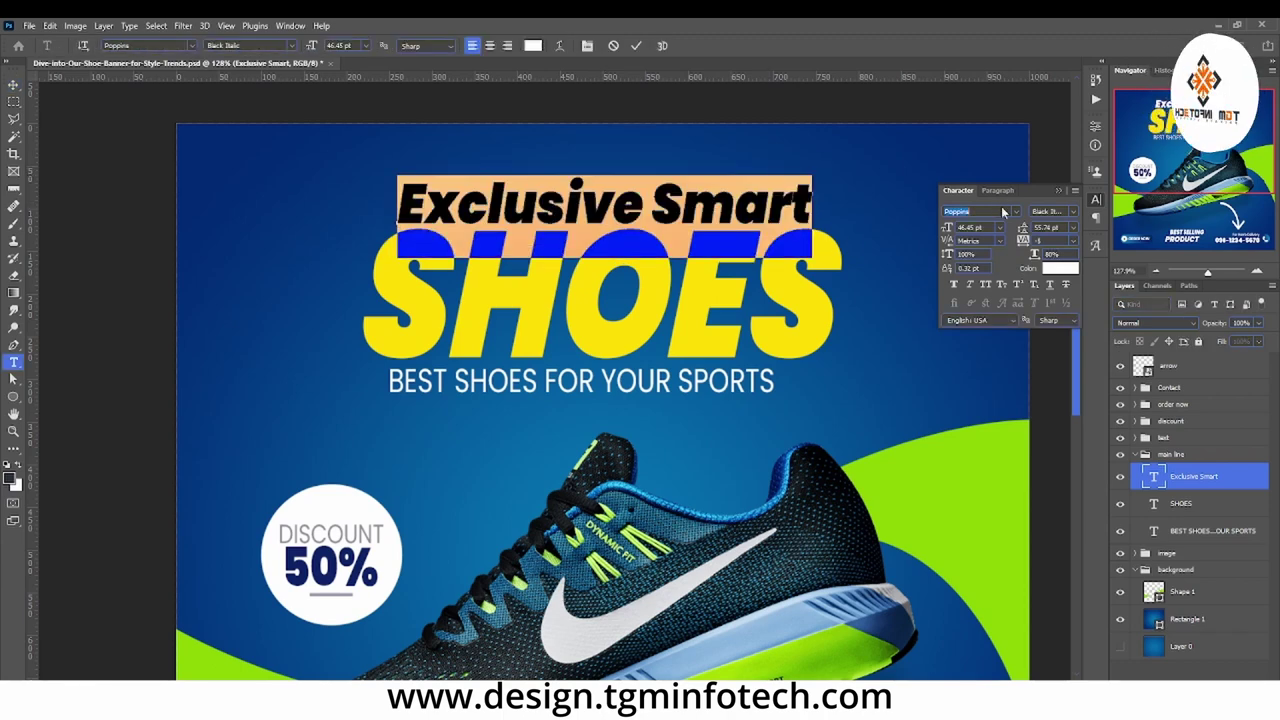
text(Montserrat)
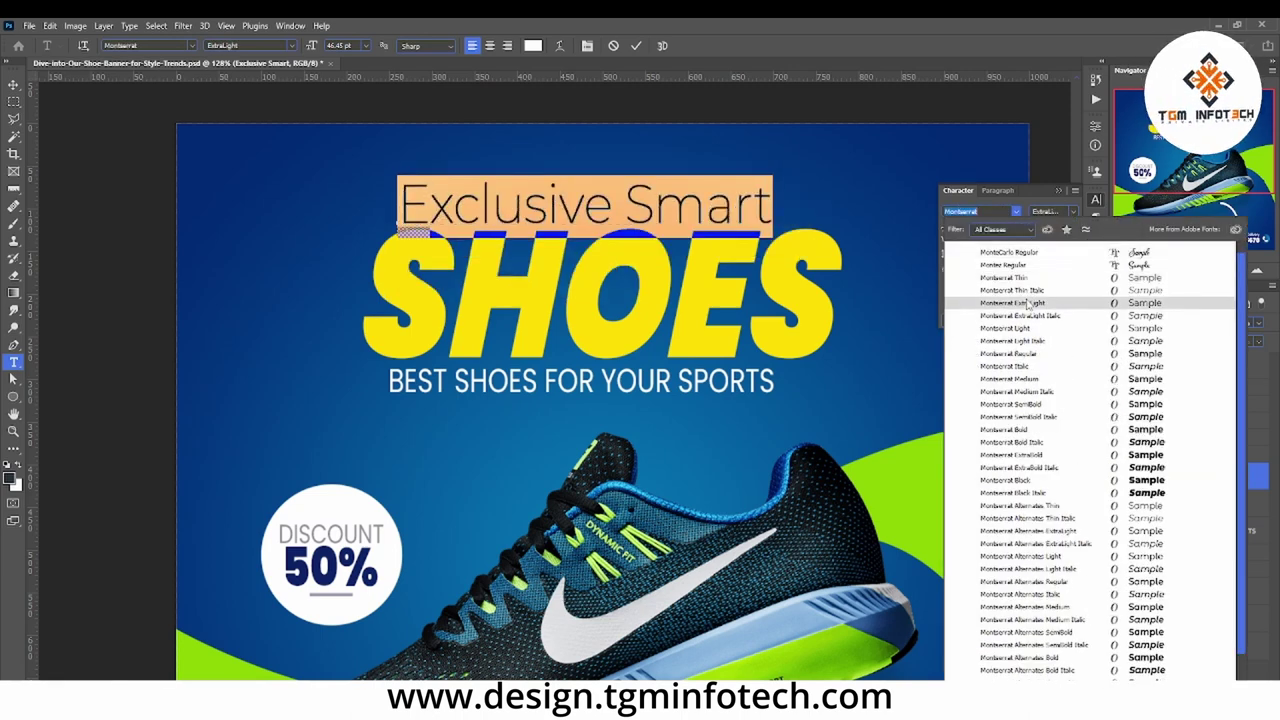
click(1030, 366)
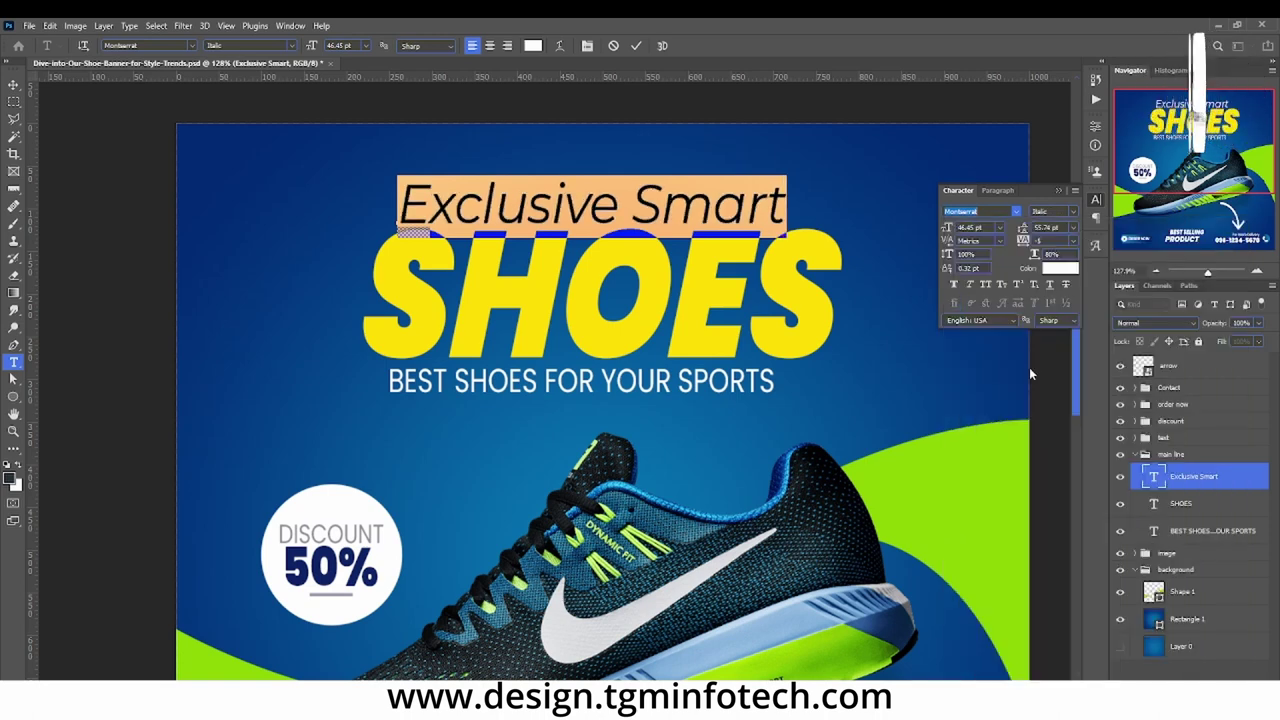
click(13, 428)
scroll(480, 270, down, 5)
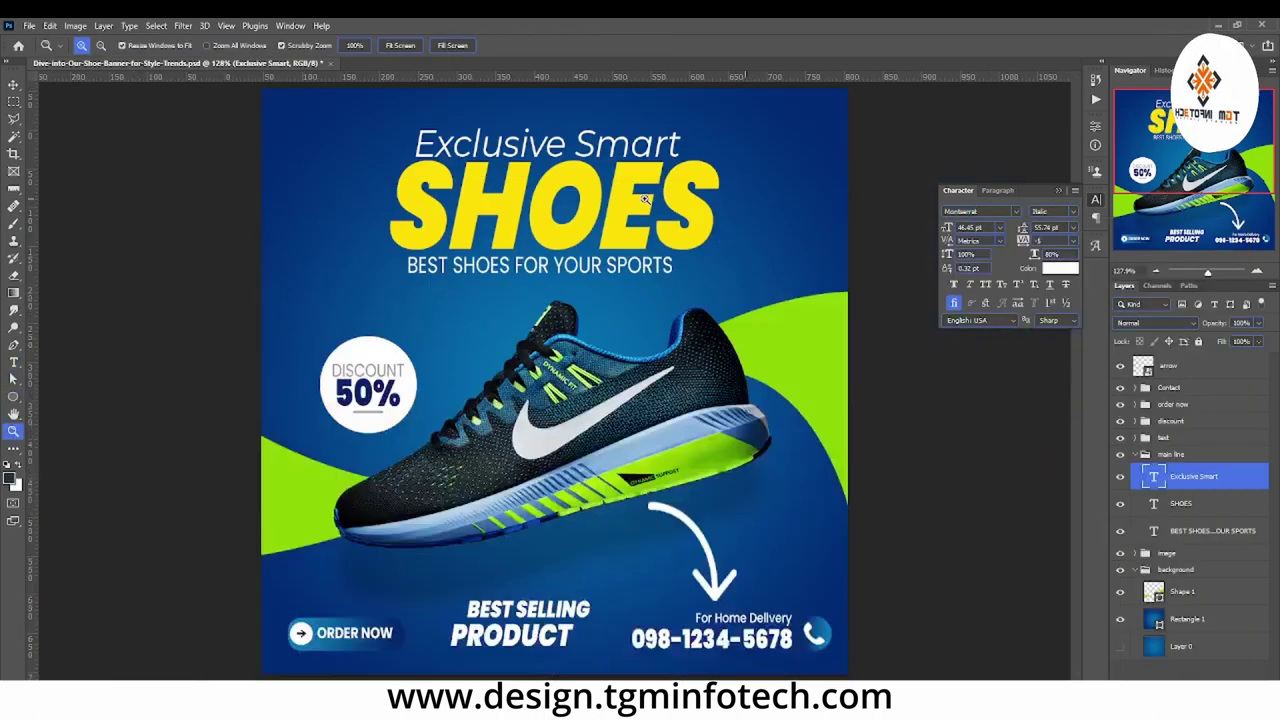
key(ctrl+plus)
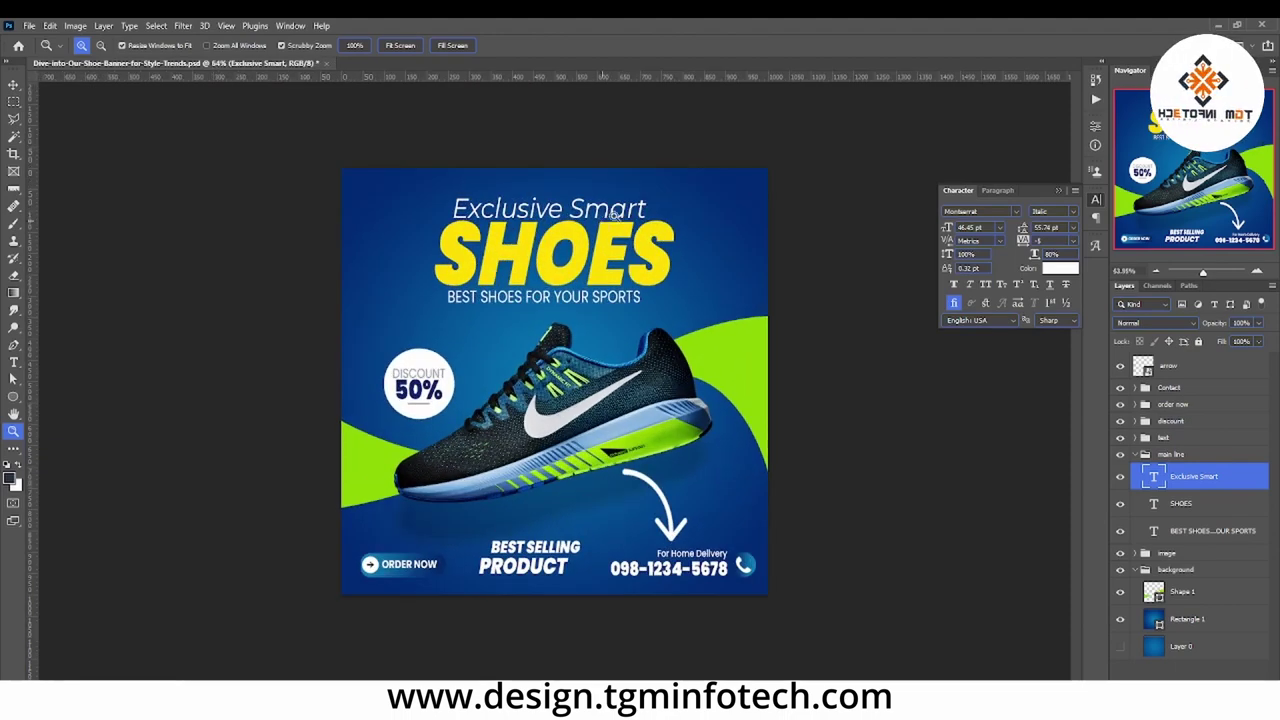
click(600, 222)
Step: Tighten the letter spacing of the SHOES word
key(t)
click(500, 271)
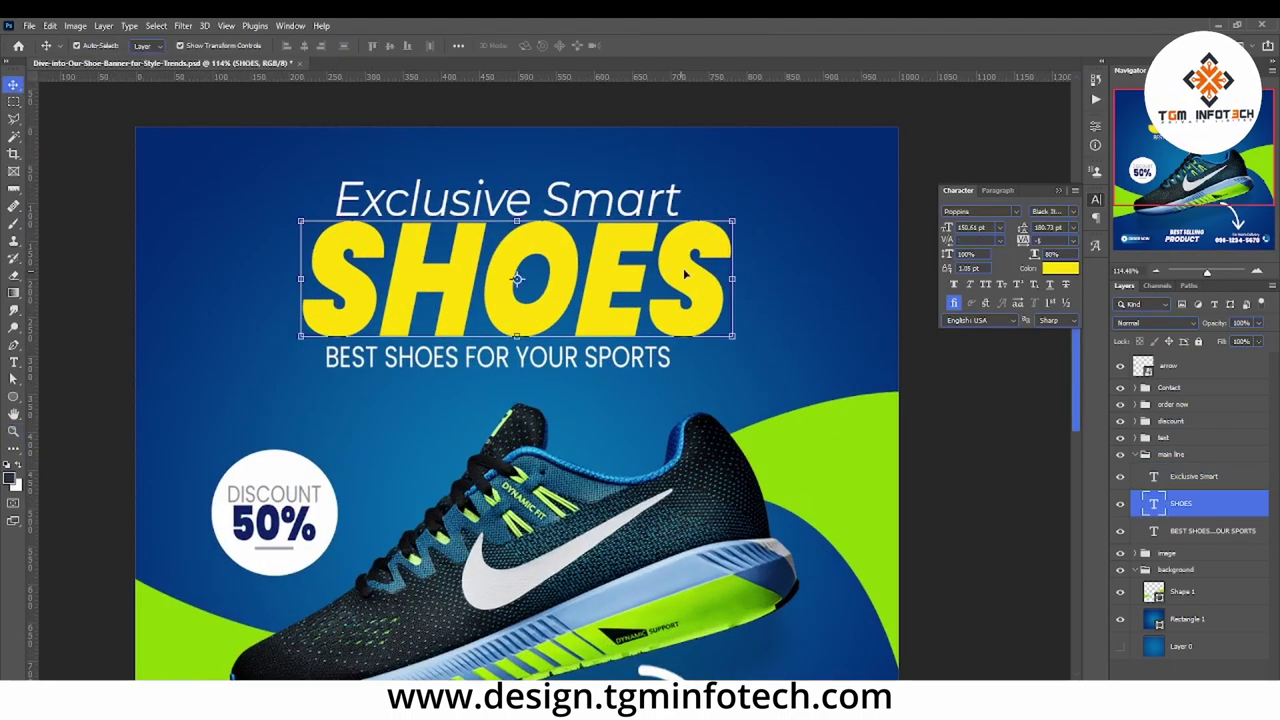
key(ctrl+a)
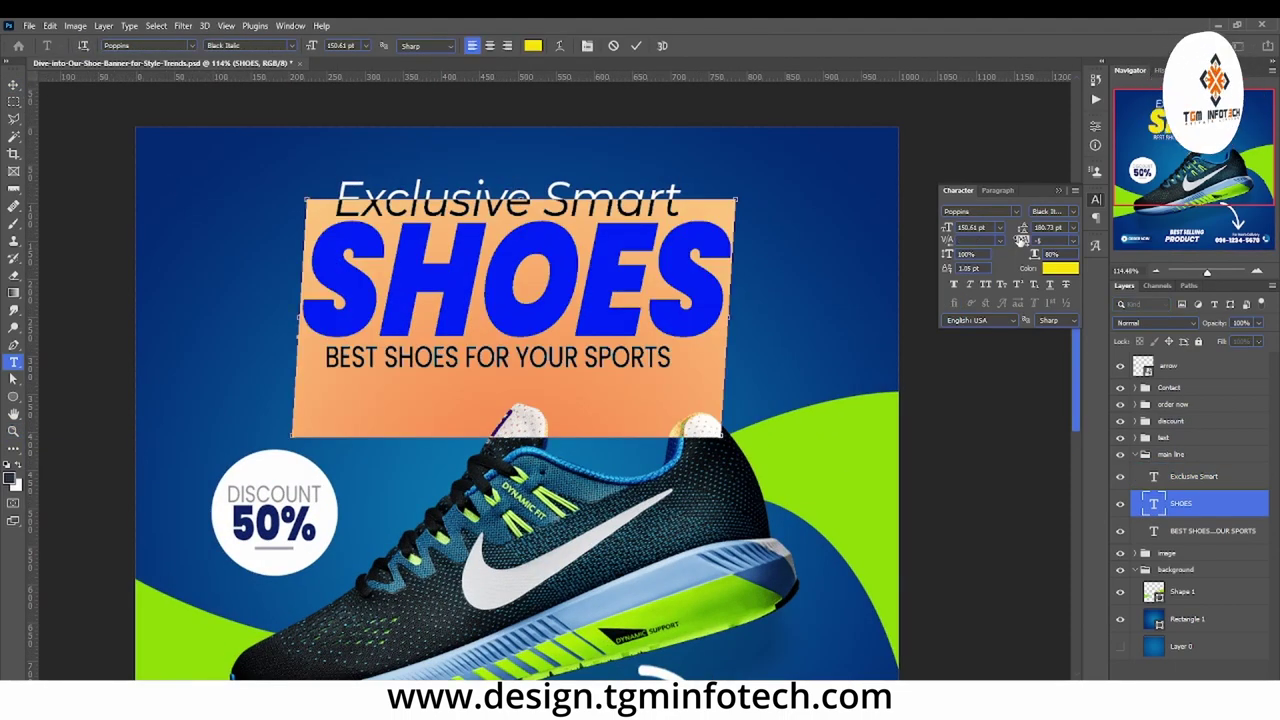
drag(1021, 240, 1022, 240)
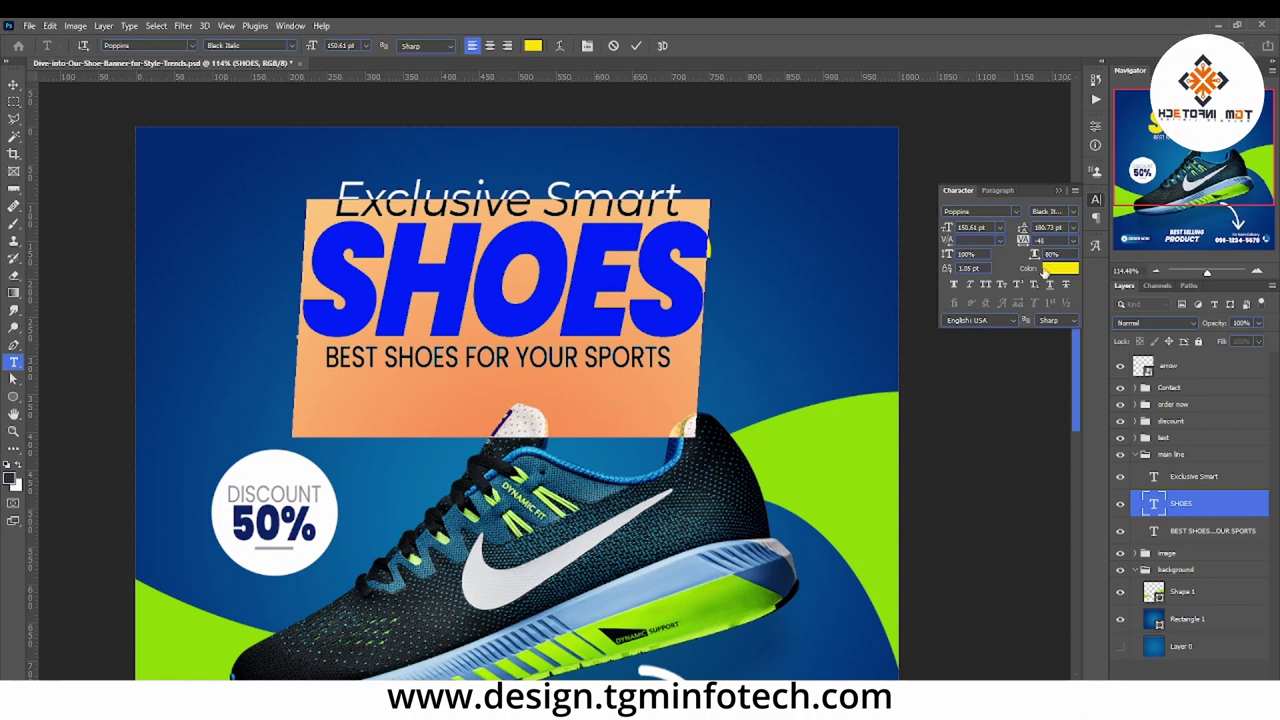
key(ctrl+Return)
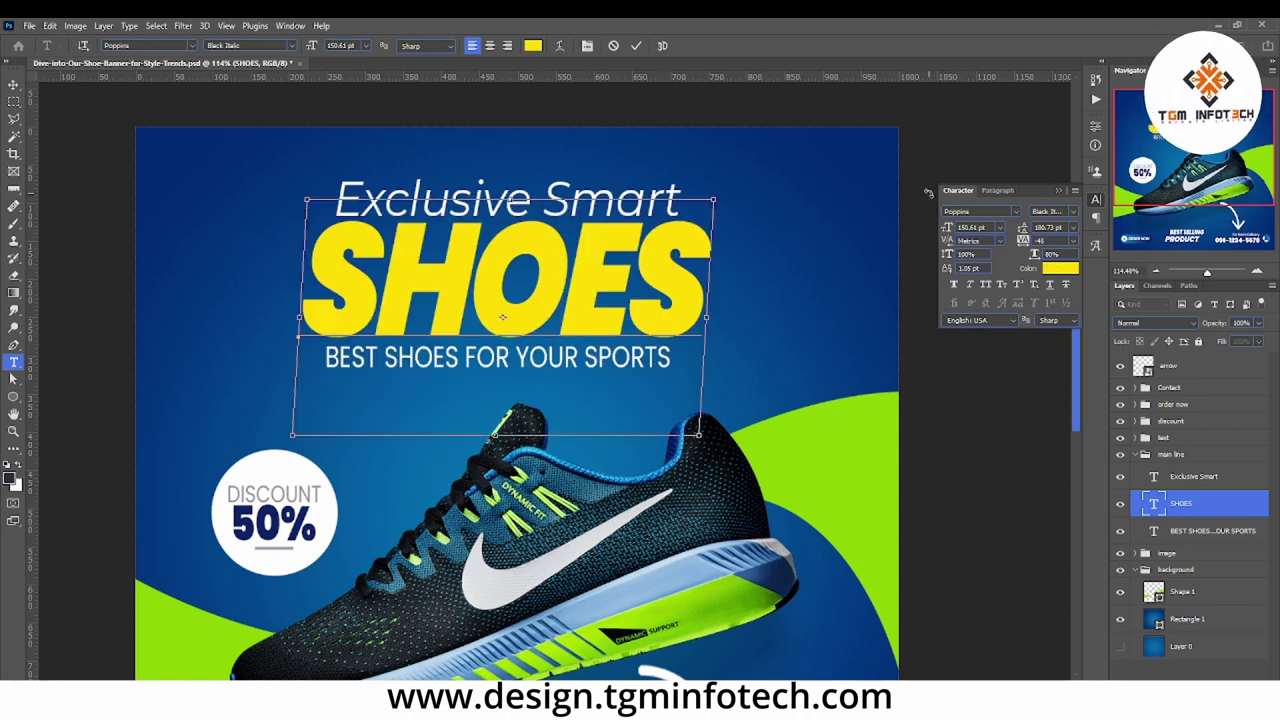
key(v)
Step: Change the SHOES font to Montserrat ExtraBold Italic
double_click(584, 288)
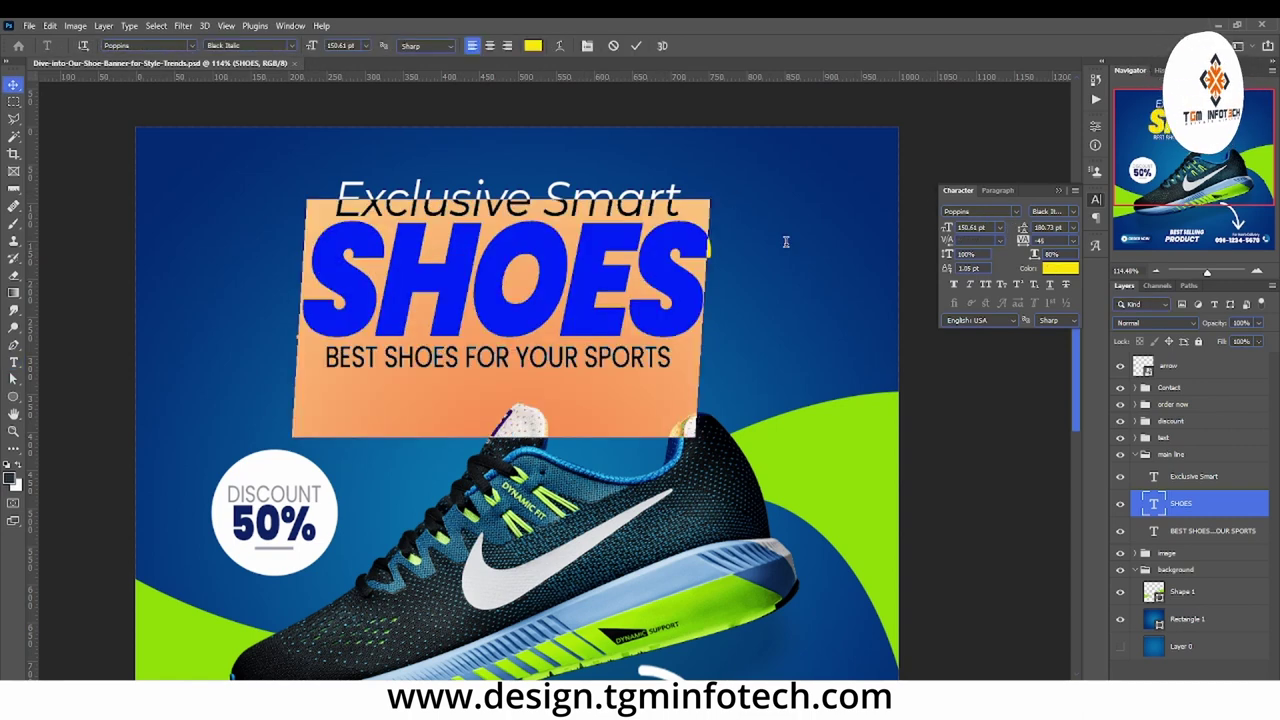
click(988, 212)
text(Mon)
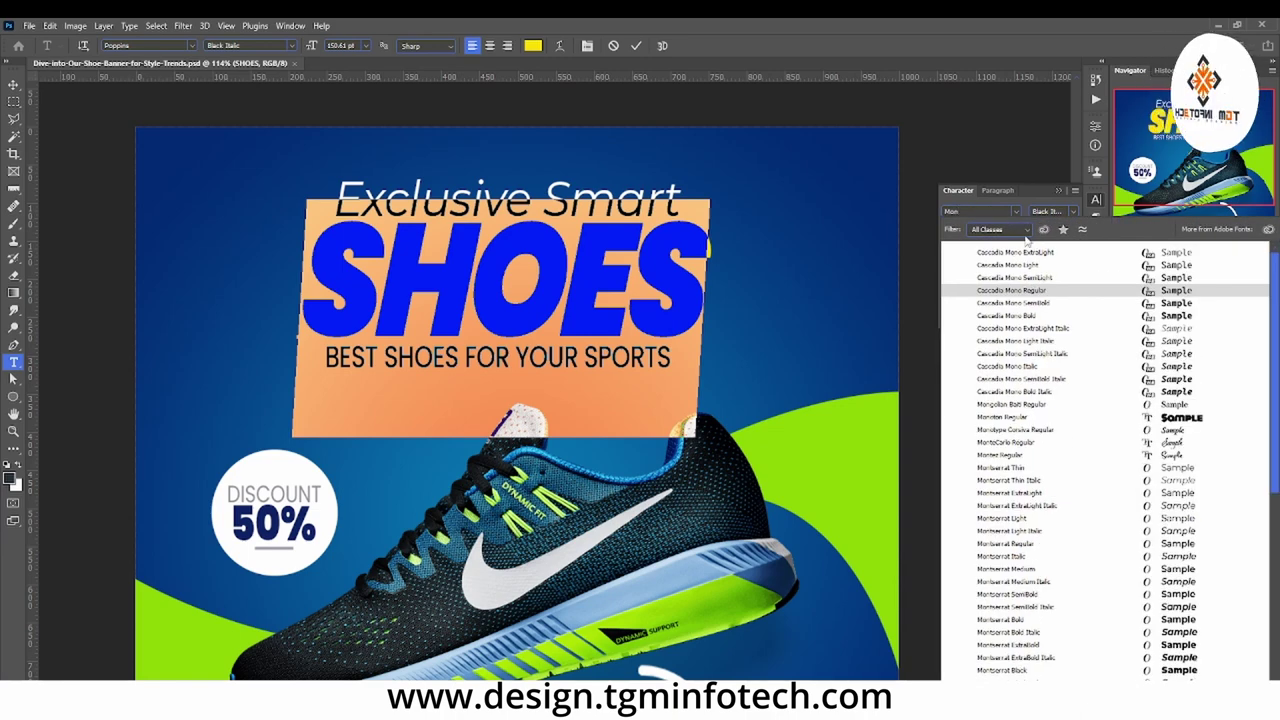
text(tserrat)
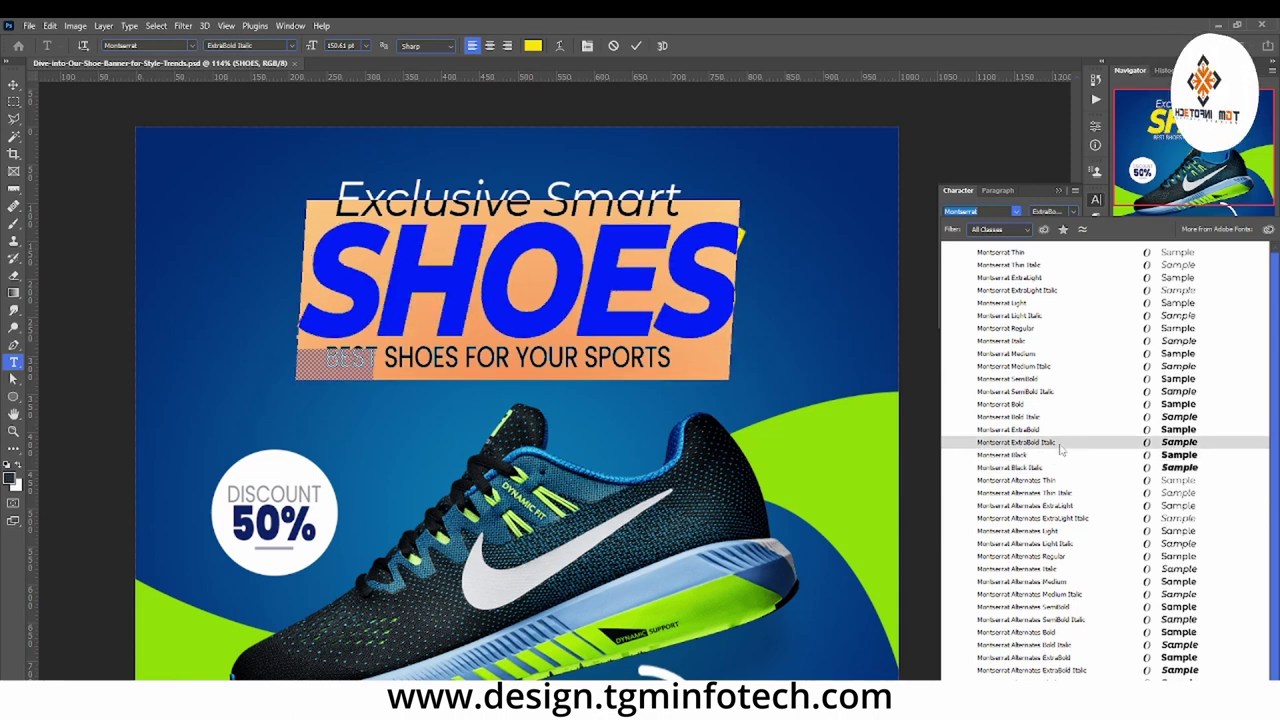
click(1061, 444)
Step: Retype the word as 'Shoes' and turn on All Caps so it shows SHOES
click(390, 268)
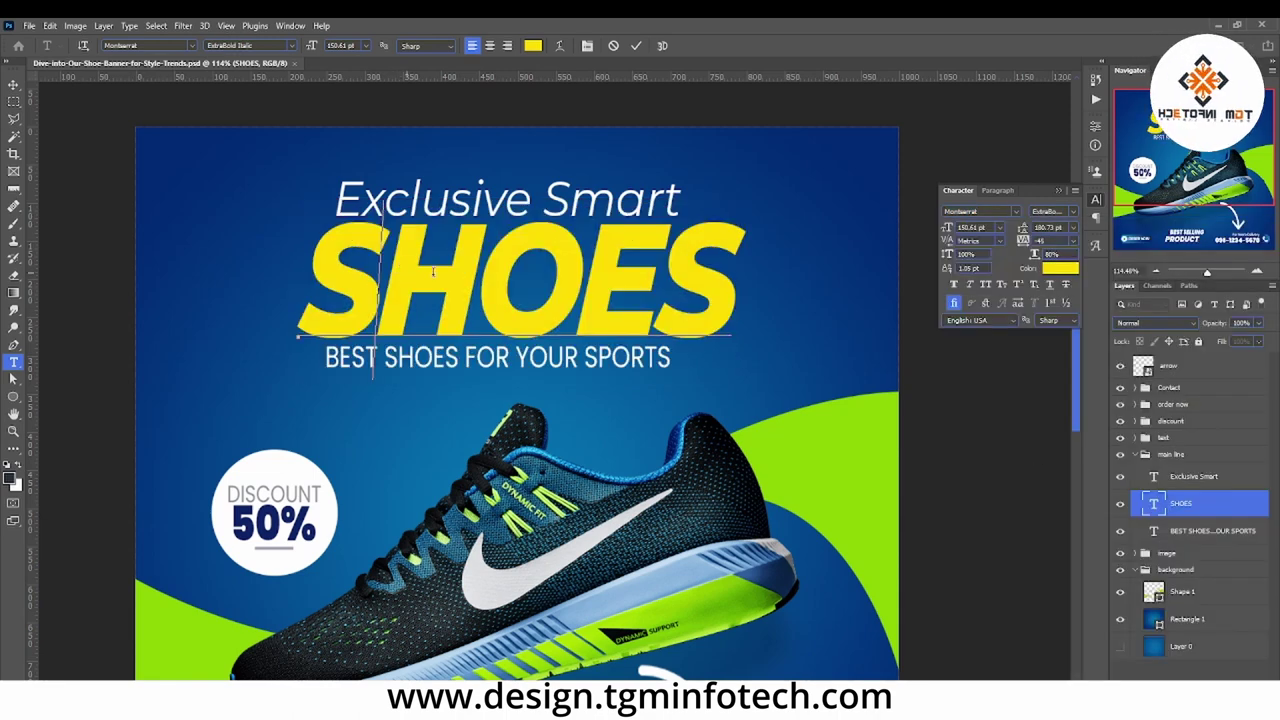
shift+click(800, 275)
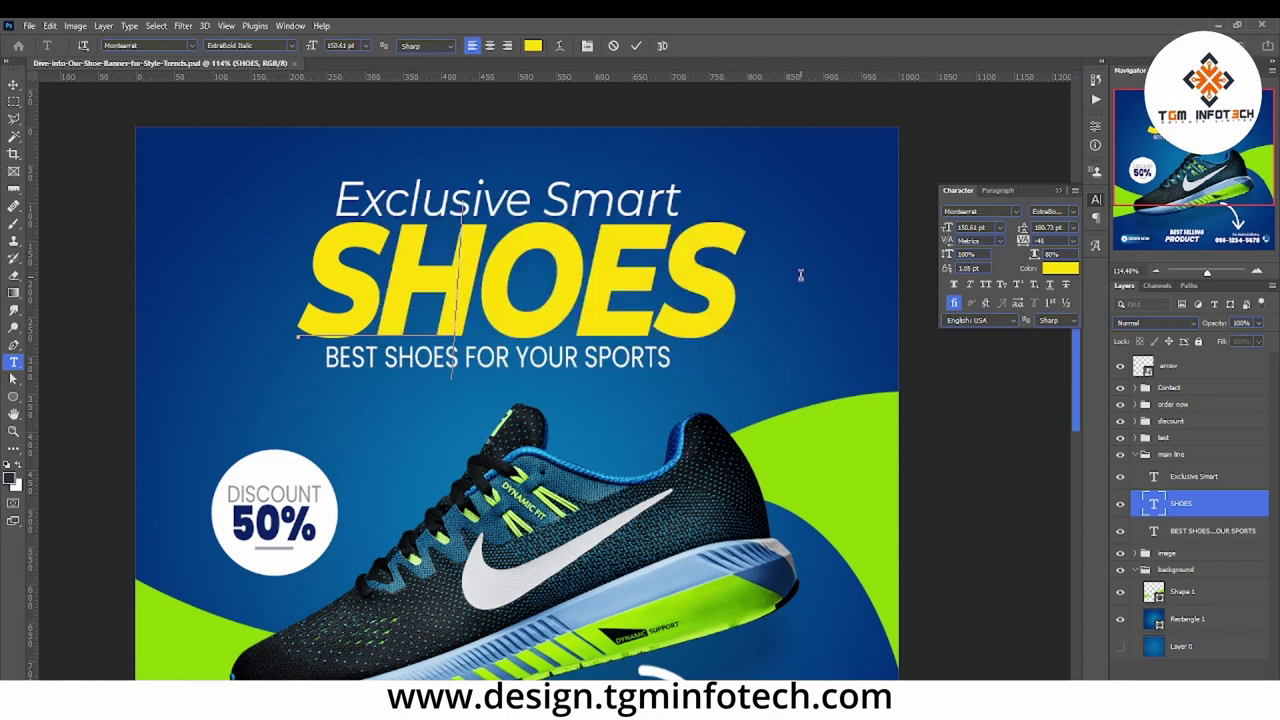
text(oes)
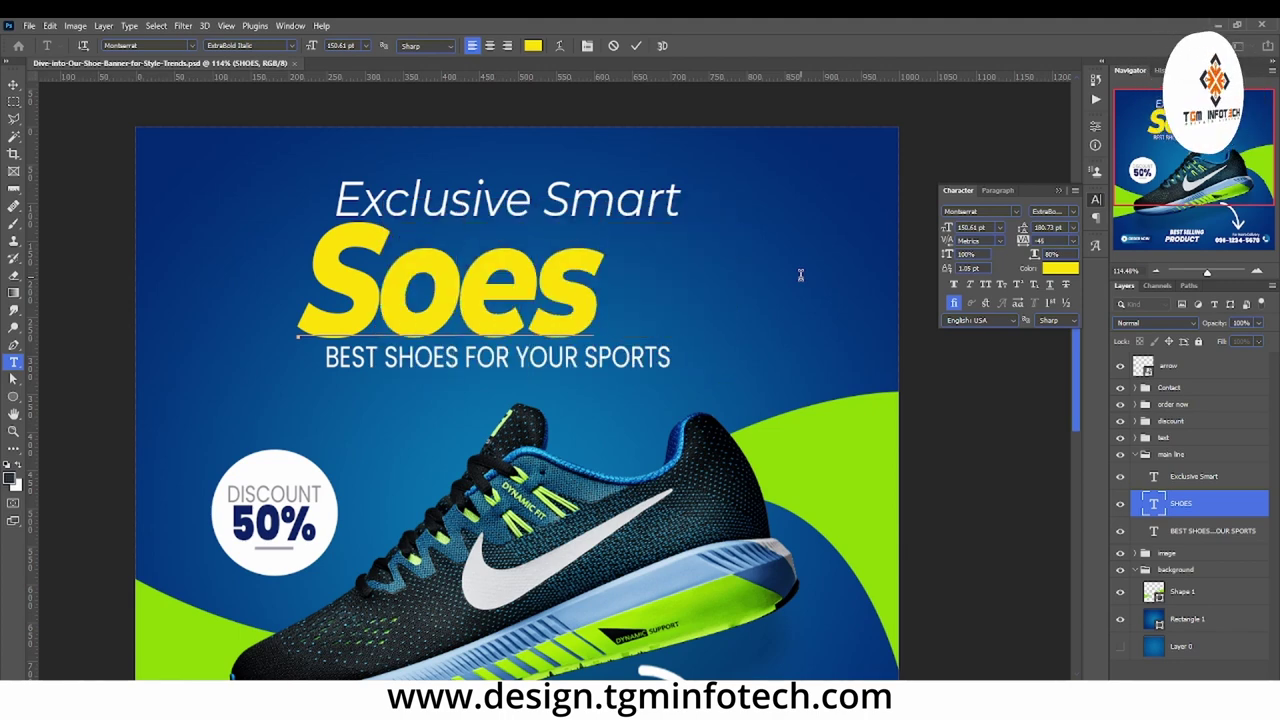
text(h)
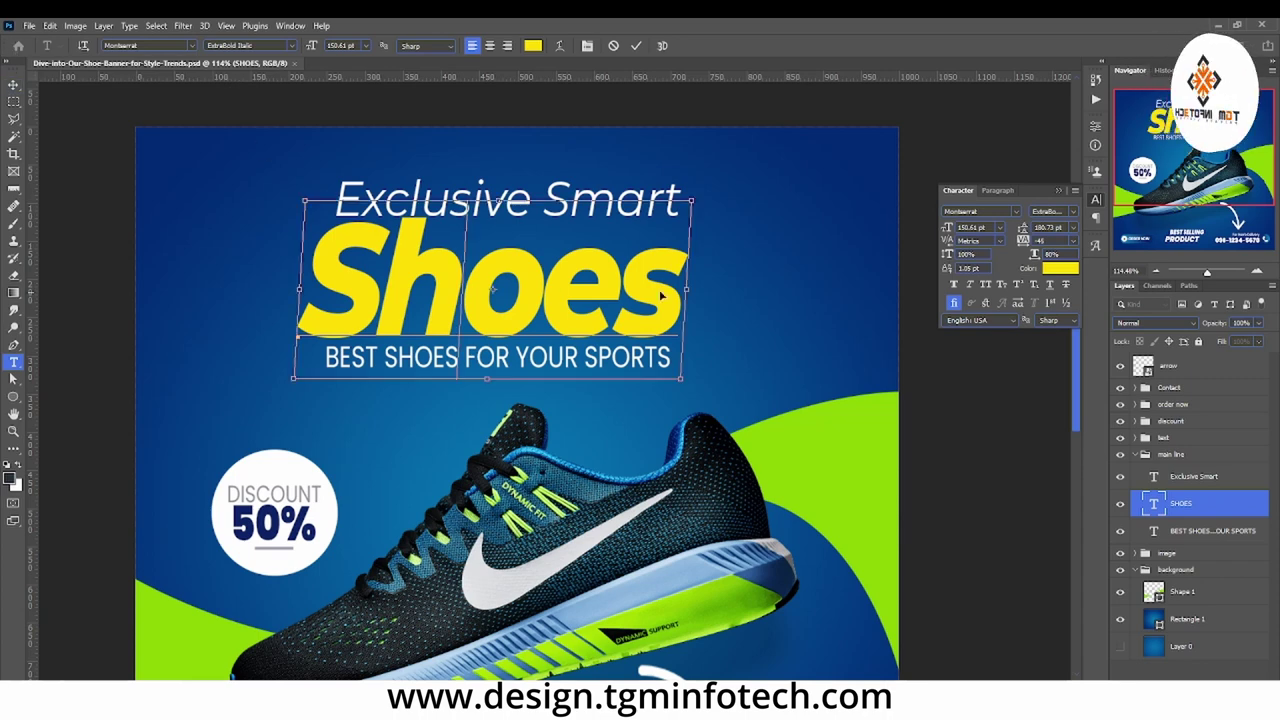
key(ctrl+a)
click(1002, 285)
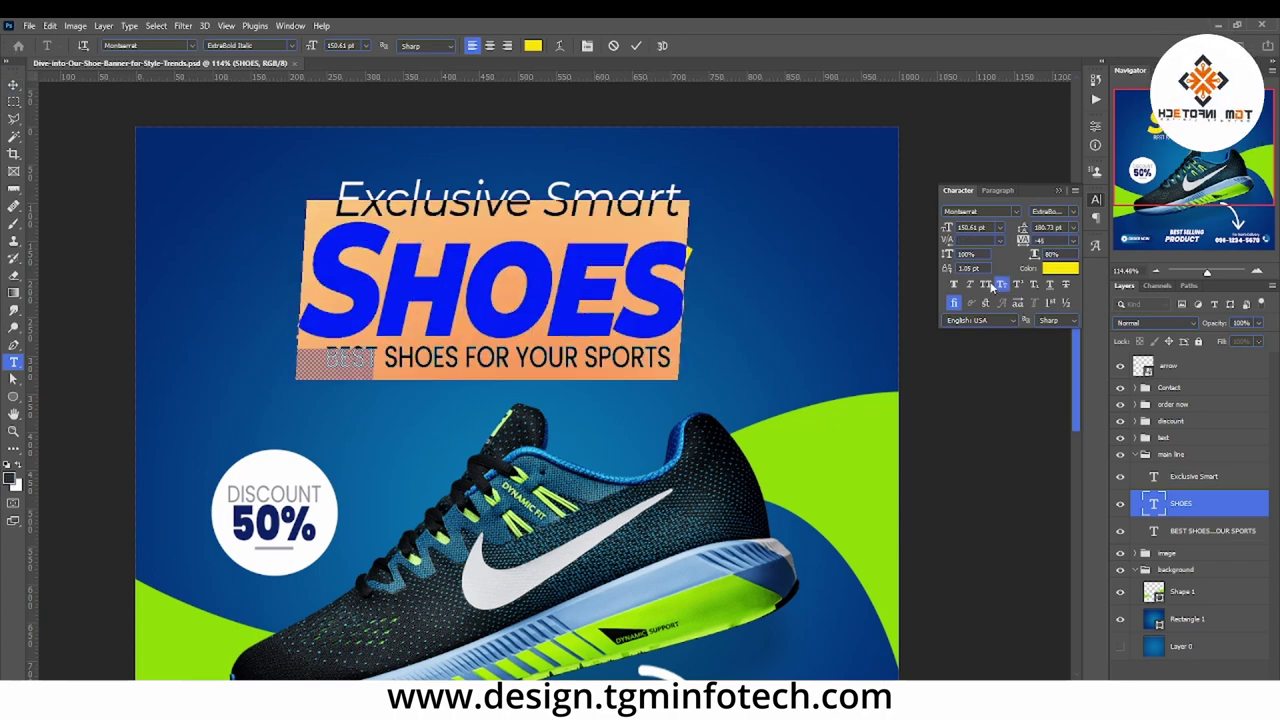
click(986, 285)
Step: Shorten the BEST SHOES FOR YOUR SPORTS tagline to about 79% height
click(15, 84)
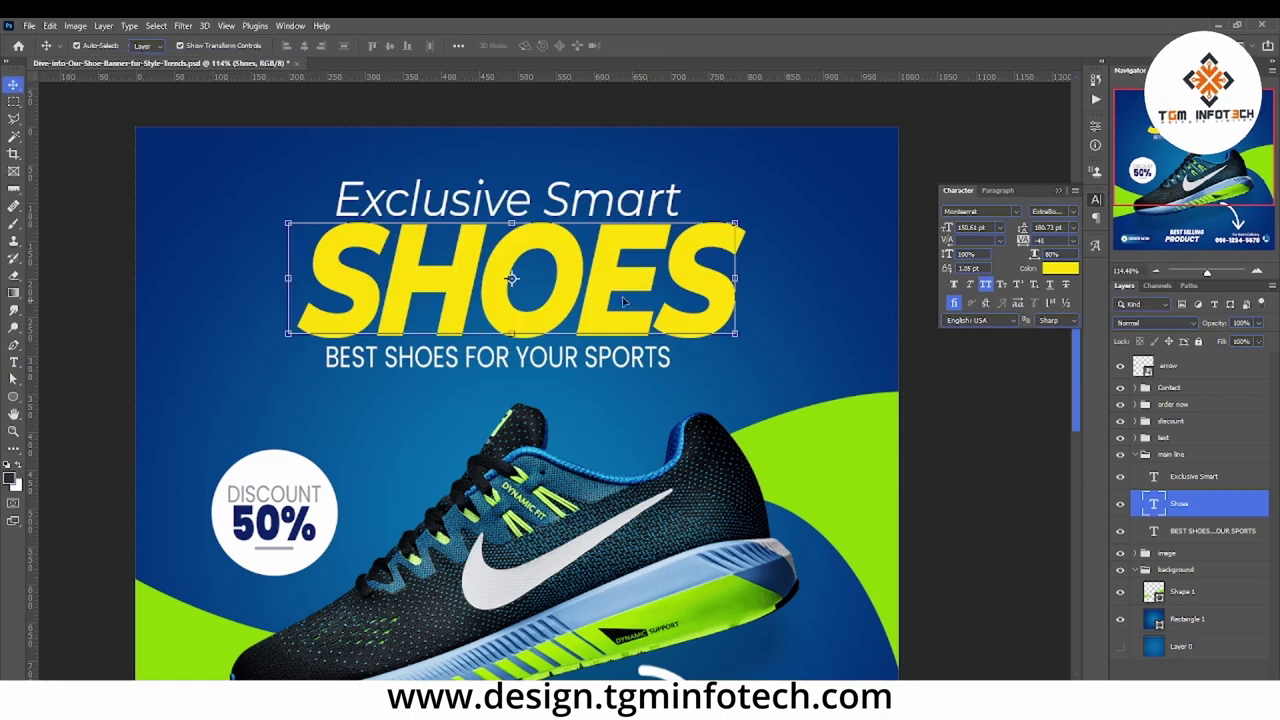
click(660, 388)
click(633, 362)
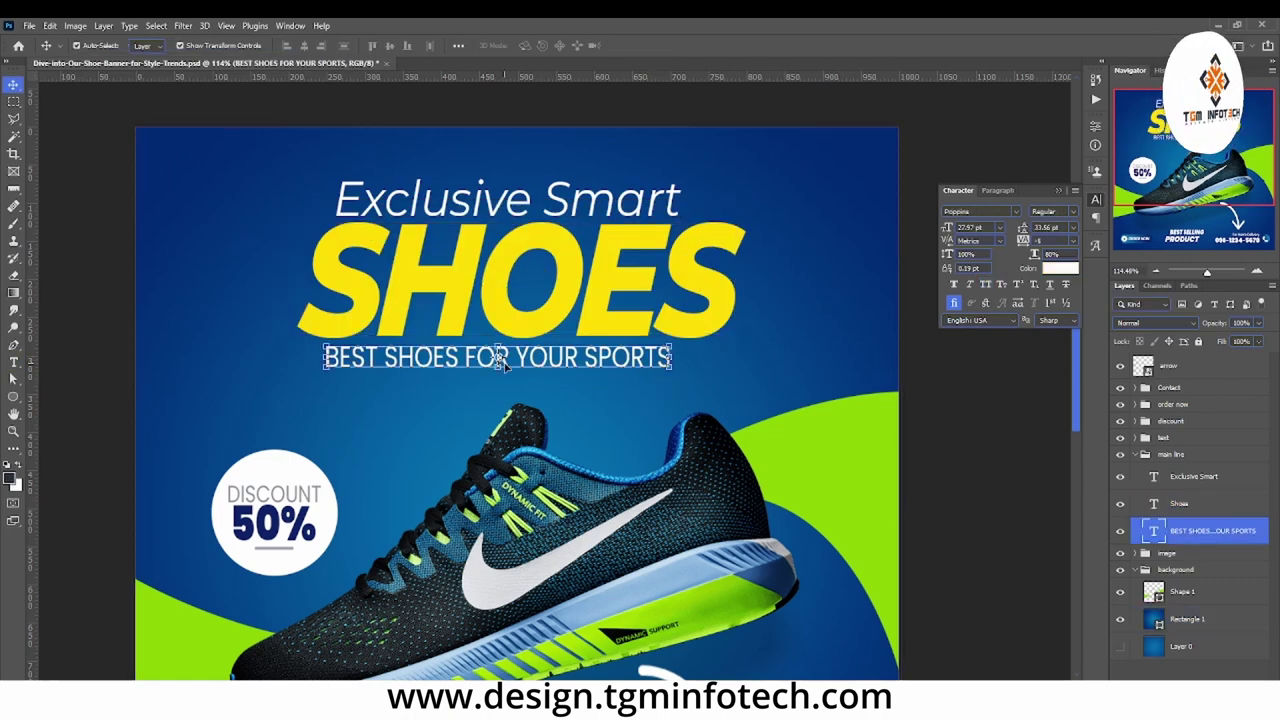
key(ctrl+t)
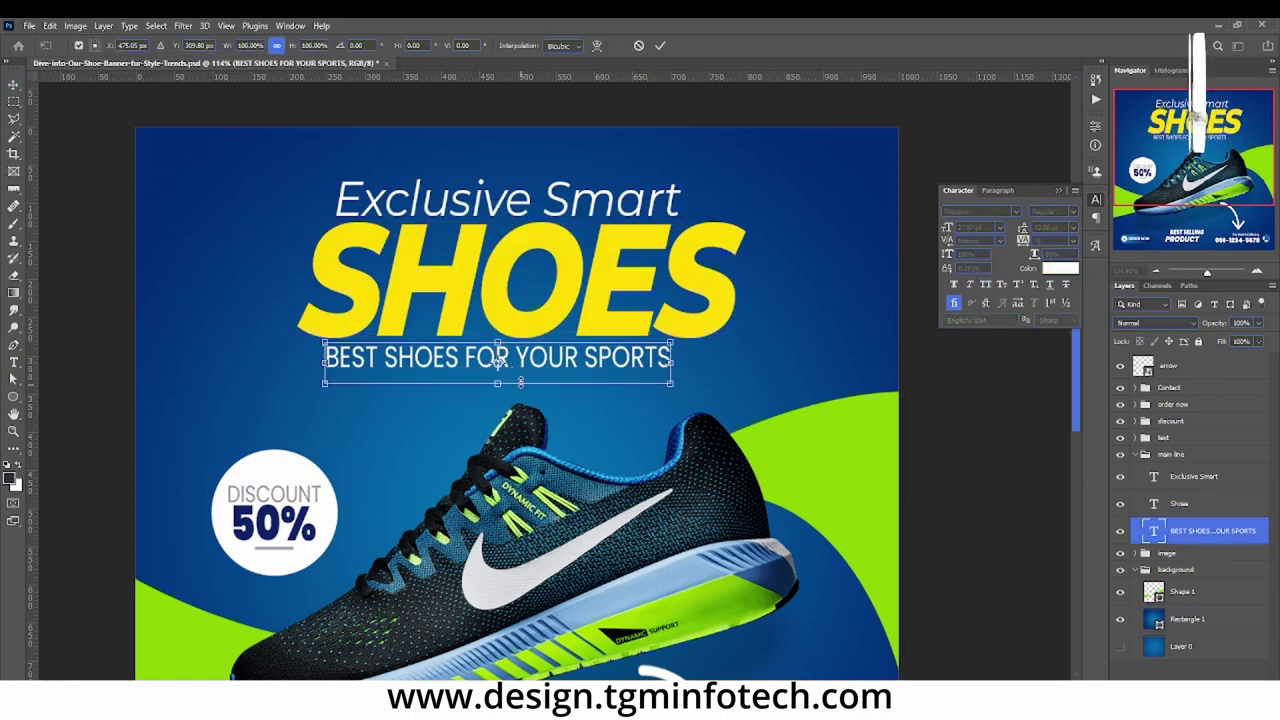
drag(520, 383, 520, 376)
key(Return)
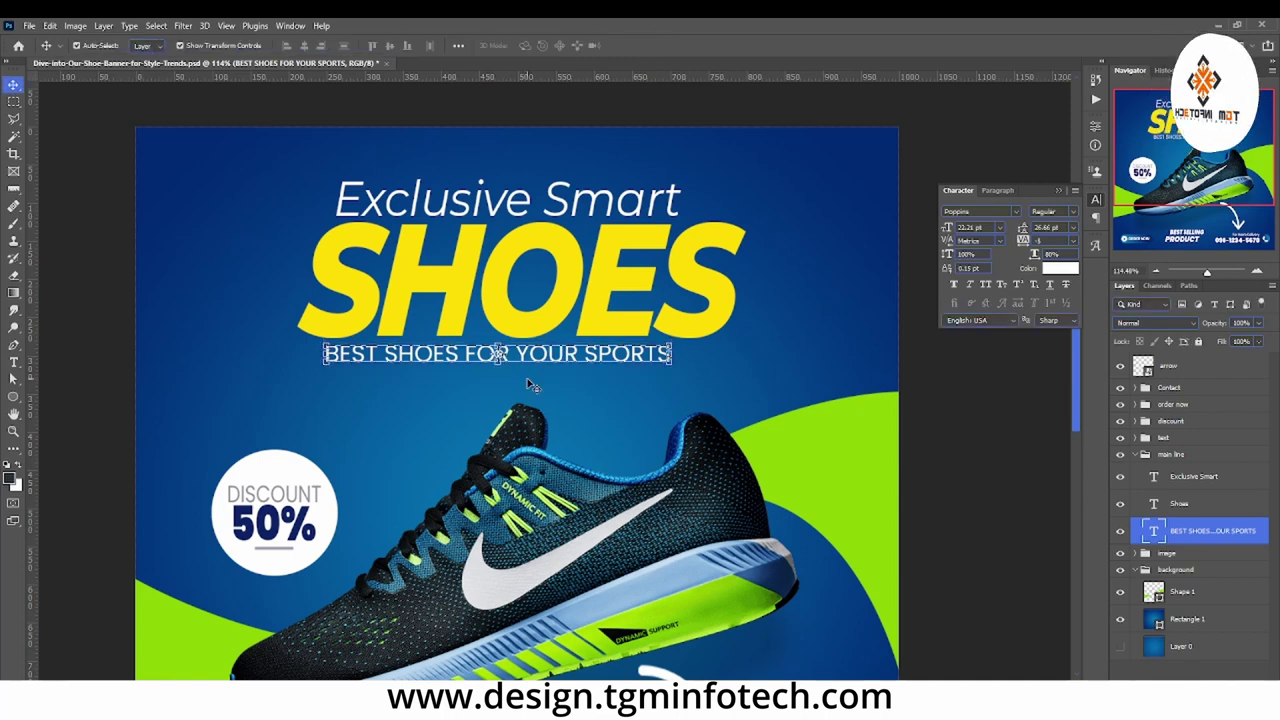
Step: Change the tagline font from Poppins to Montserrat Regular
double_click(567, 362)
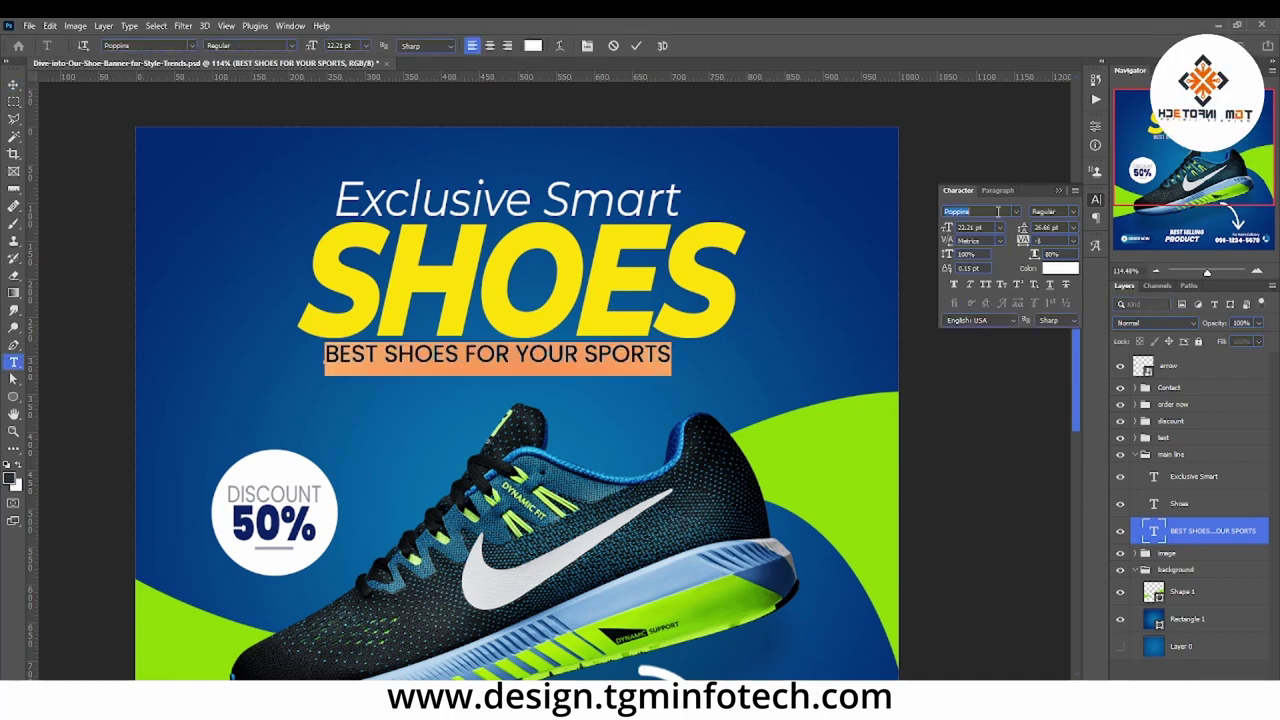
text(Montser)
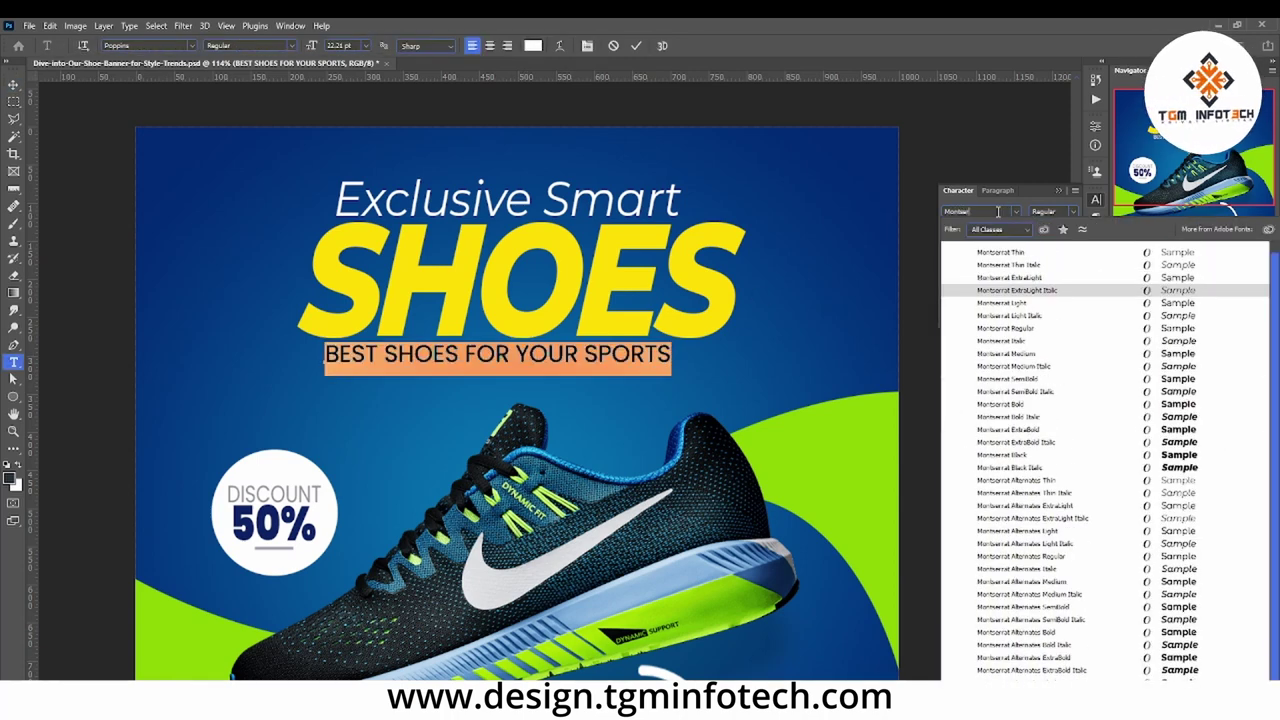
text(t)
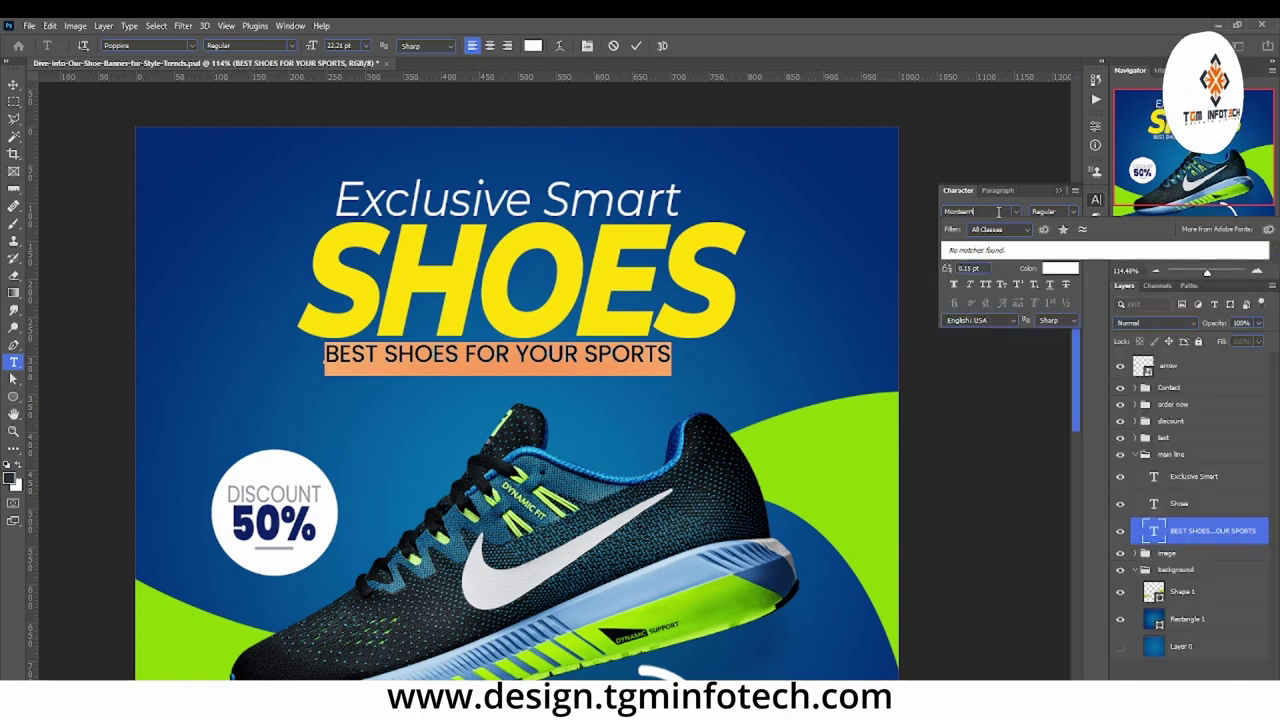
key(BackSpace)
text(a)
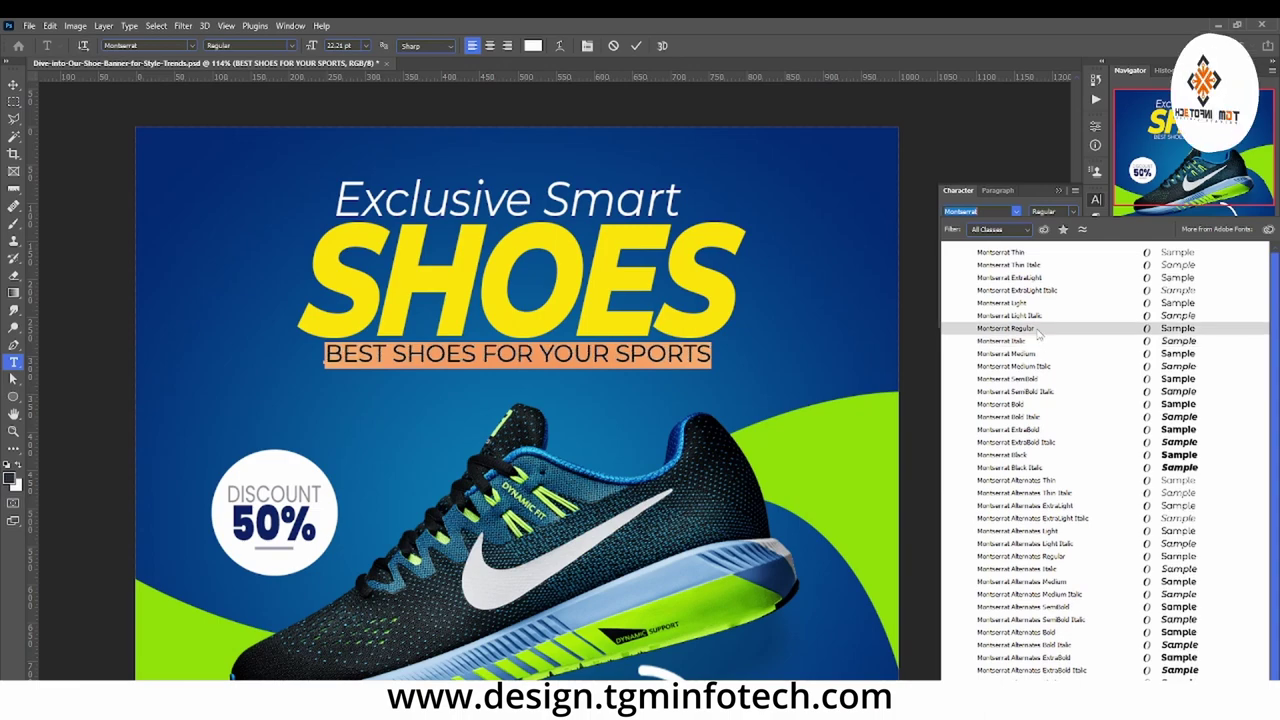
click(1038, 330)
click(13, 430)
alt+click(575, 305)
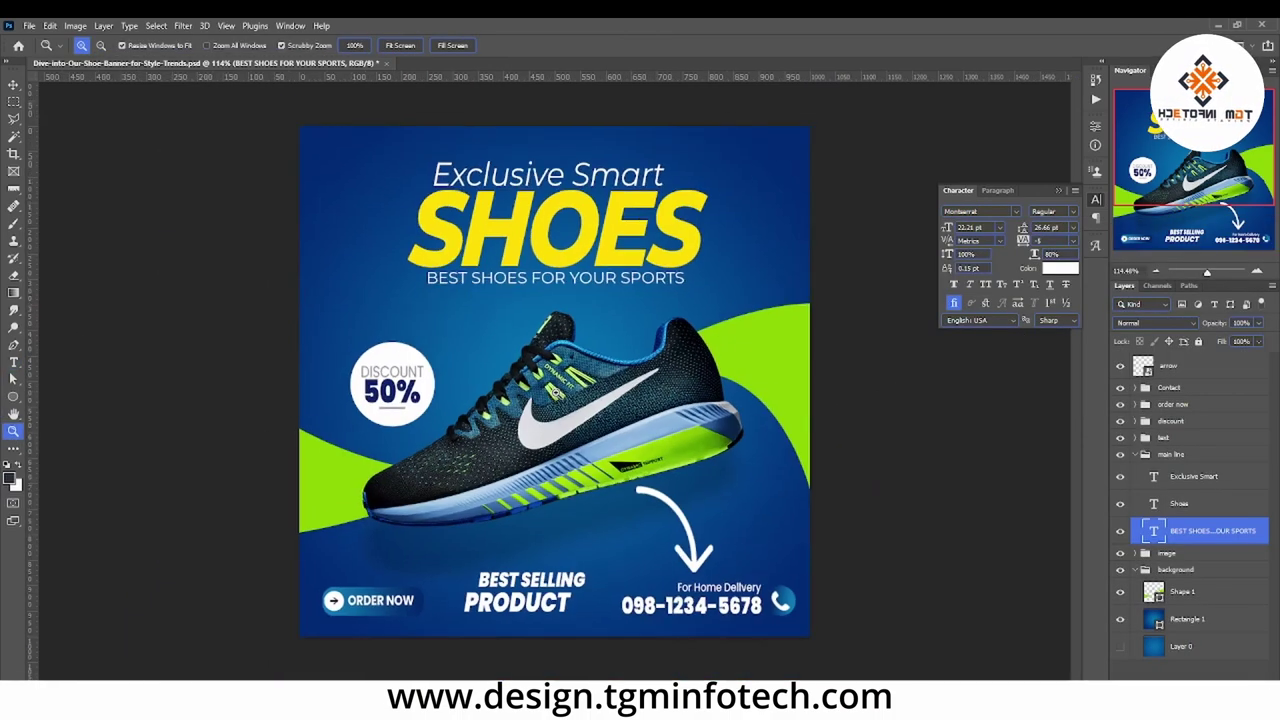
click(511, 339)
click(545, 345)
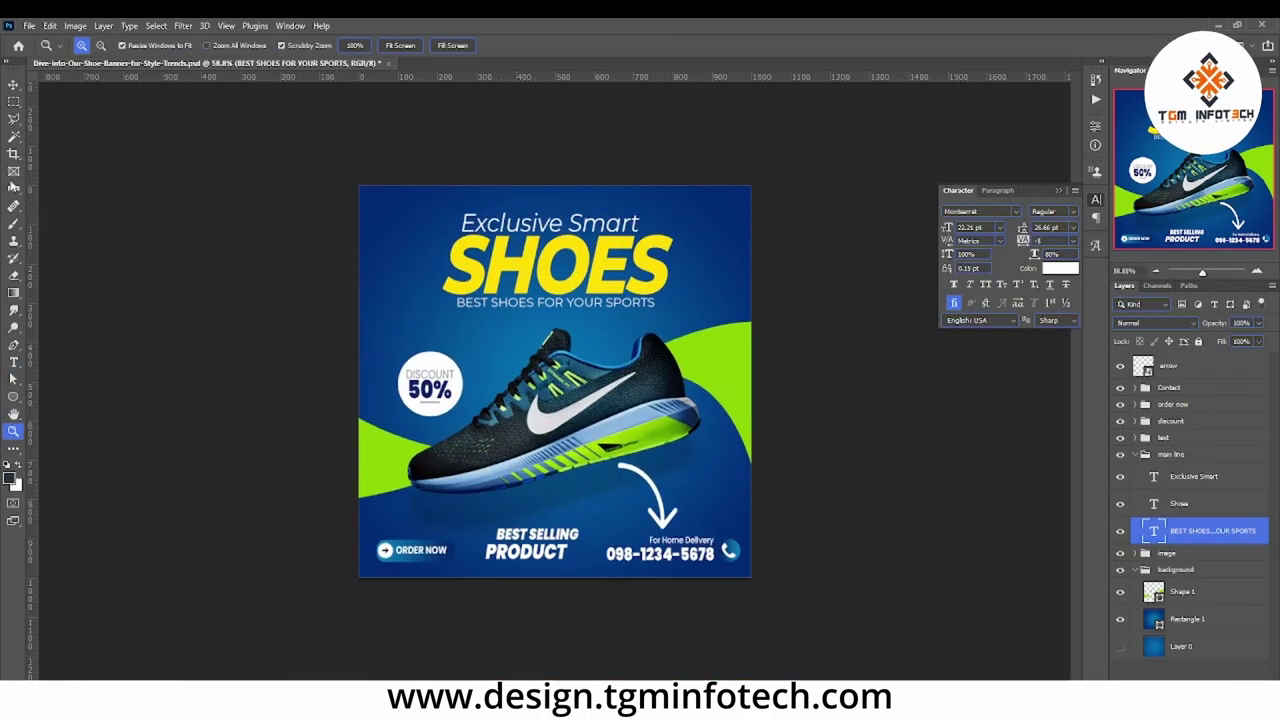
click(362, 401)
key(ctrl+1)
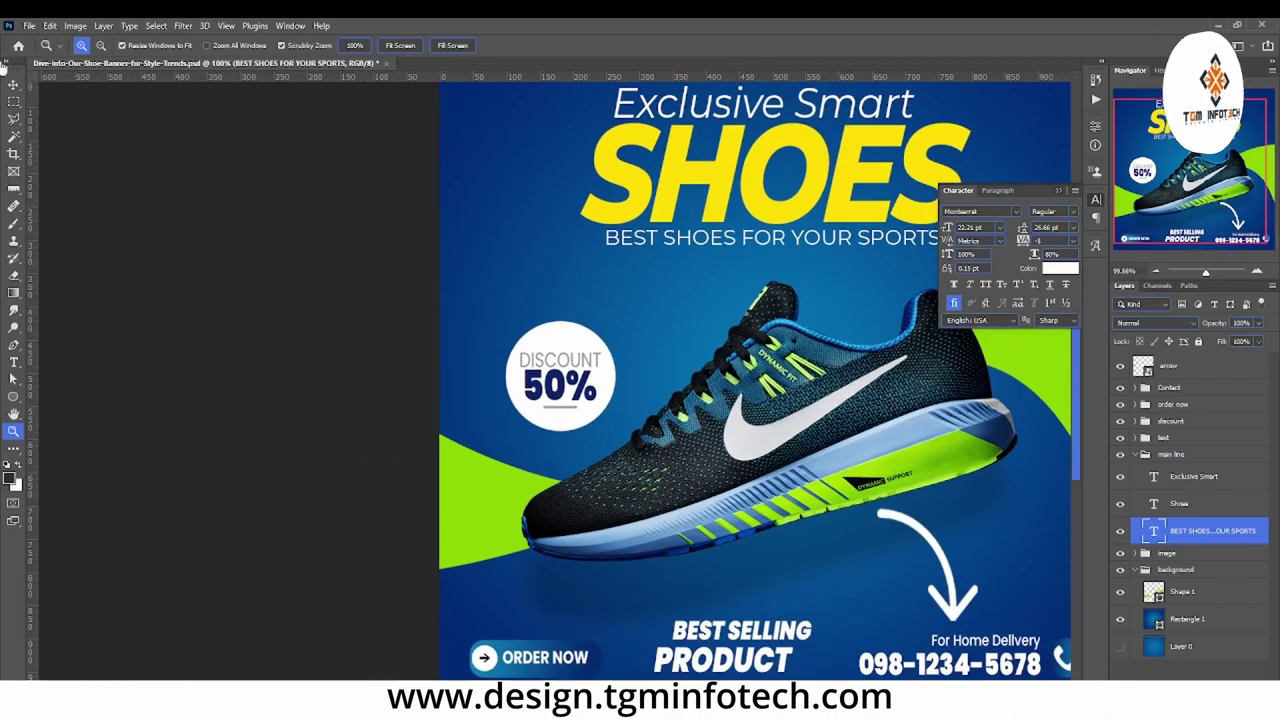
click(13, 86)
click(13, 431)
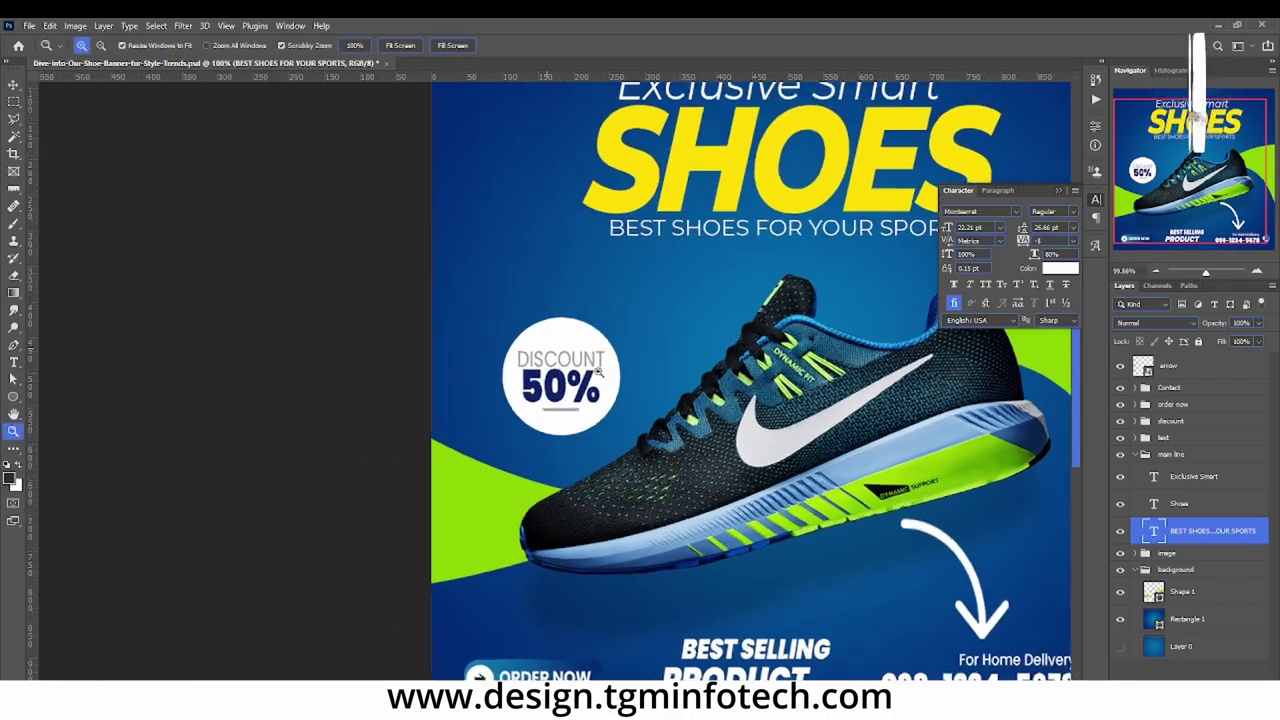
drag(555, 380, 745, 370)
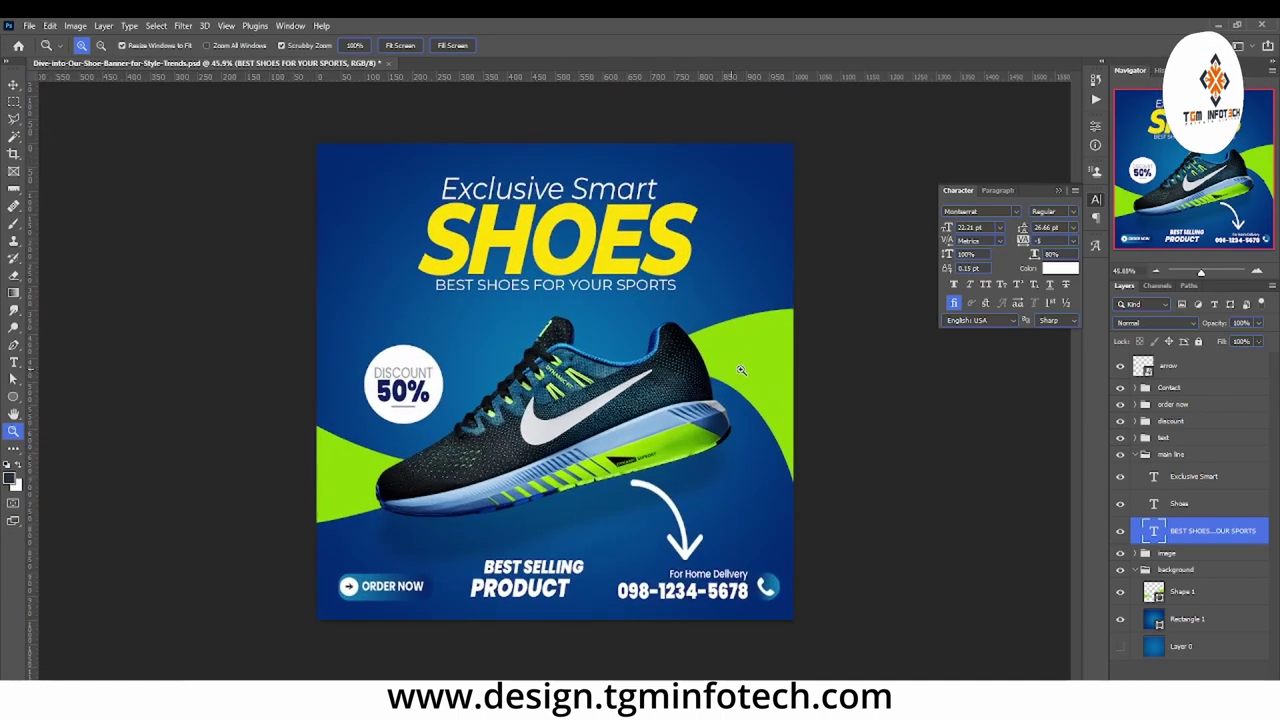
click(13, 80)
click(713, 418)
Step: Rotate the shoe photo and shift it right and slightly up
mouse_move(741, 311)
mouse_down()
mouse_move(736, 214)
mouse_move(692, 225)
mouse_up()
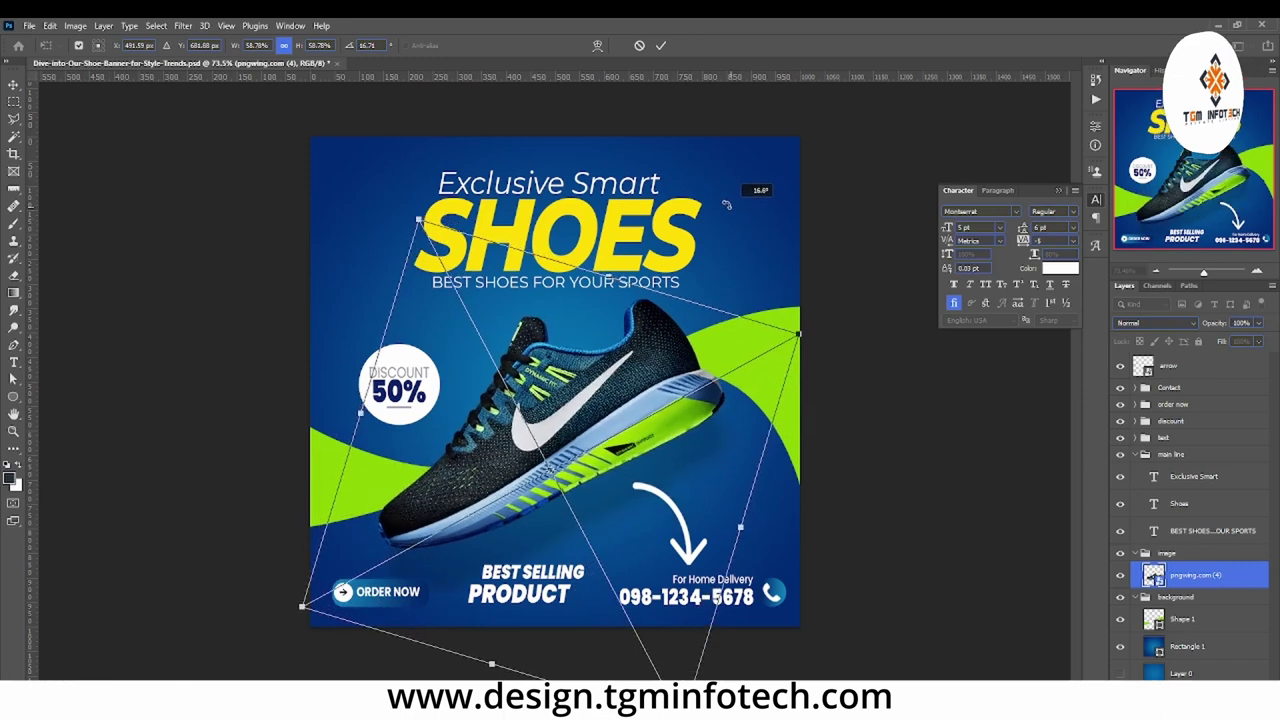
drag(684, 398, 790, 364)
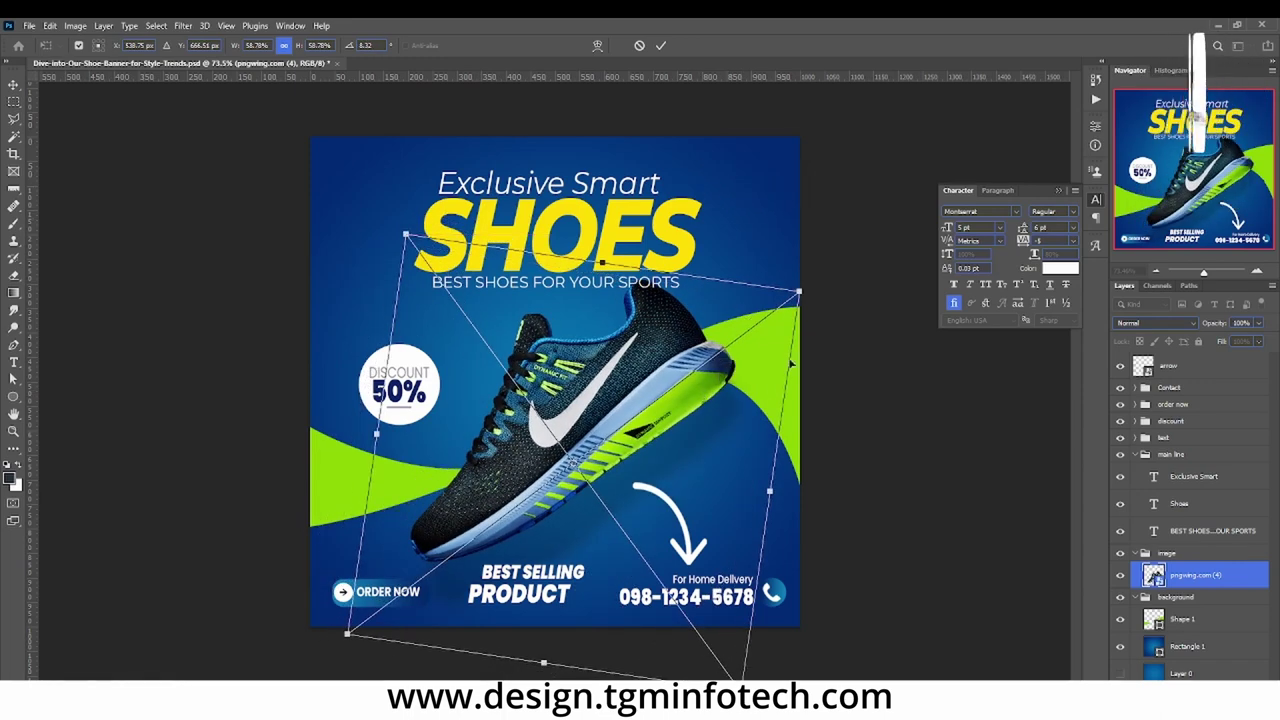
drag(853, 243, 843, 220)
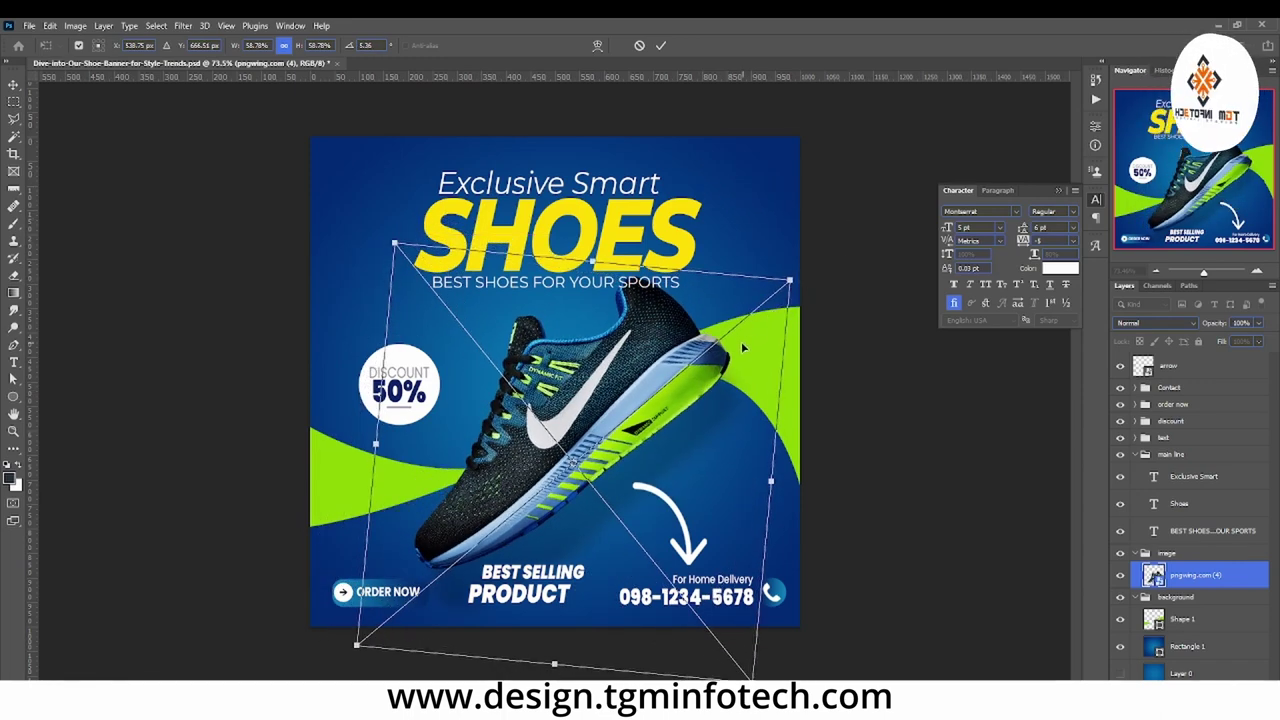
drag(743, 347, 735, 336)
drag(831, 266, 851, 220)
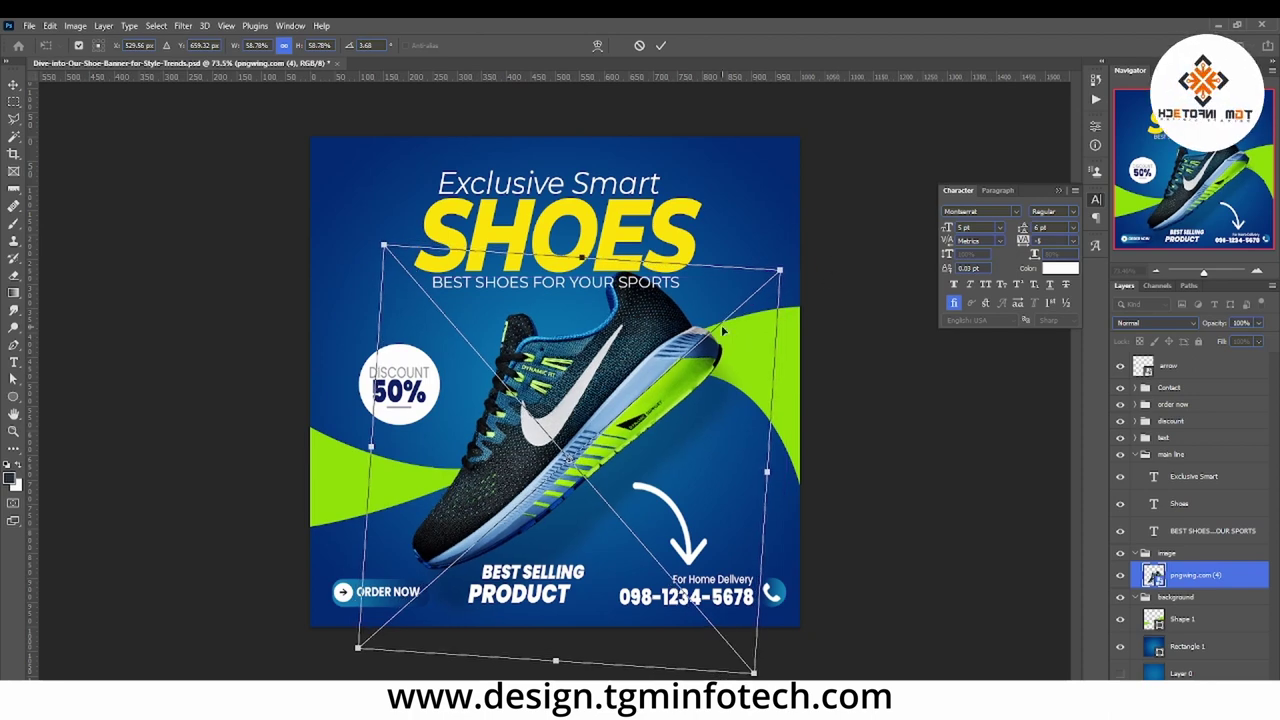
key(Return)
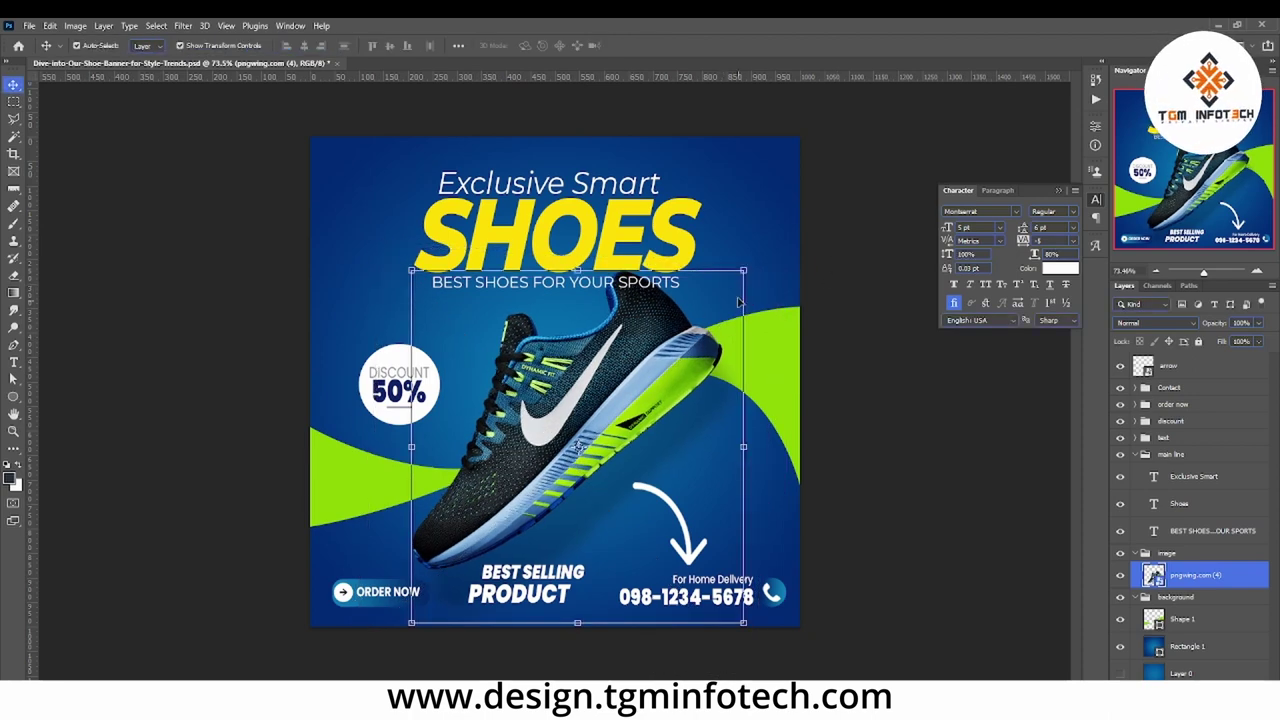
Step: Move the tagline layer below the shoe image so the shoe overlaps SPORTS
click(513, 287)
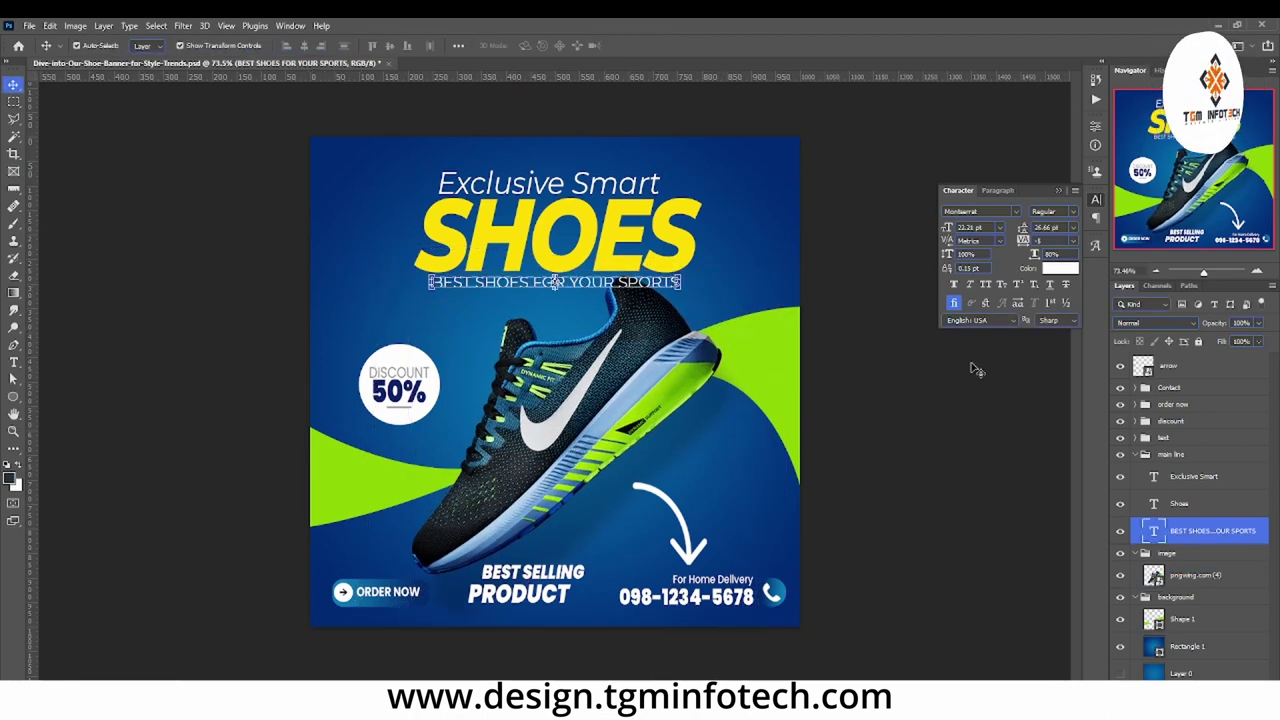
double_click(1199, 531)
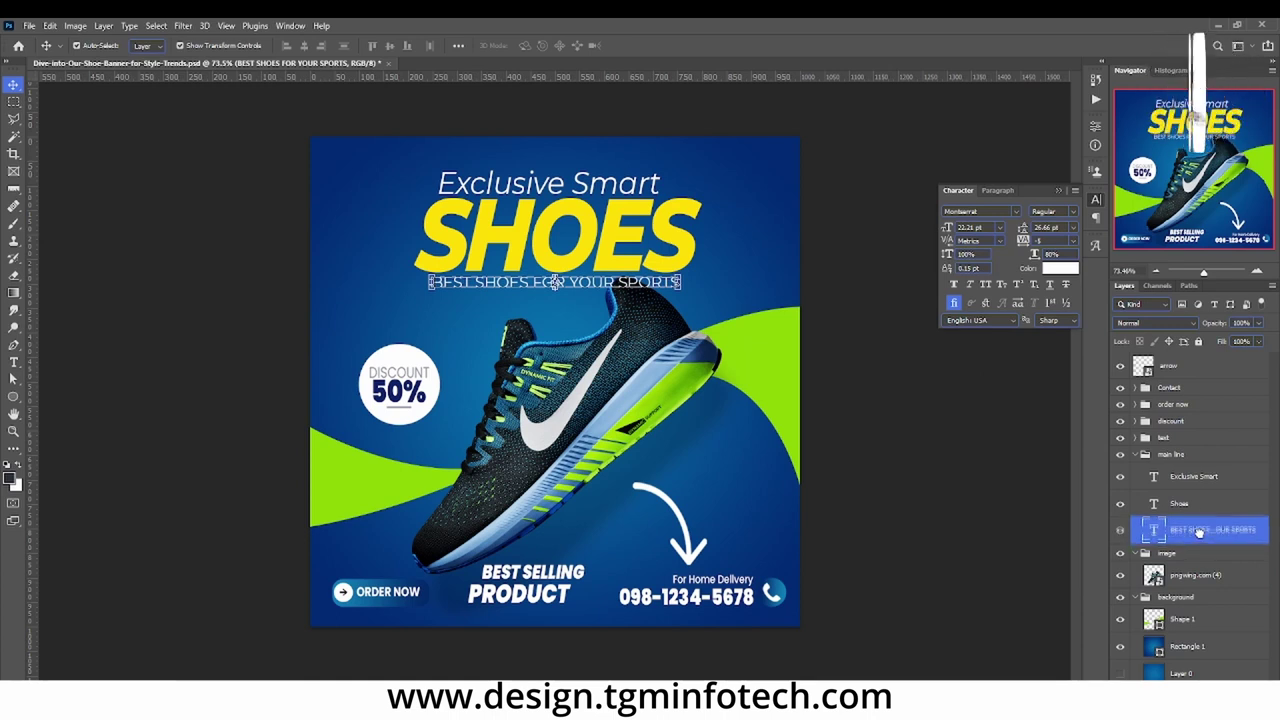
drag(1199, 531, 1164, 565)
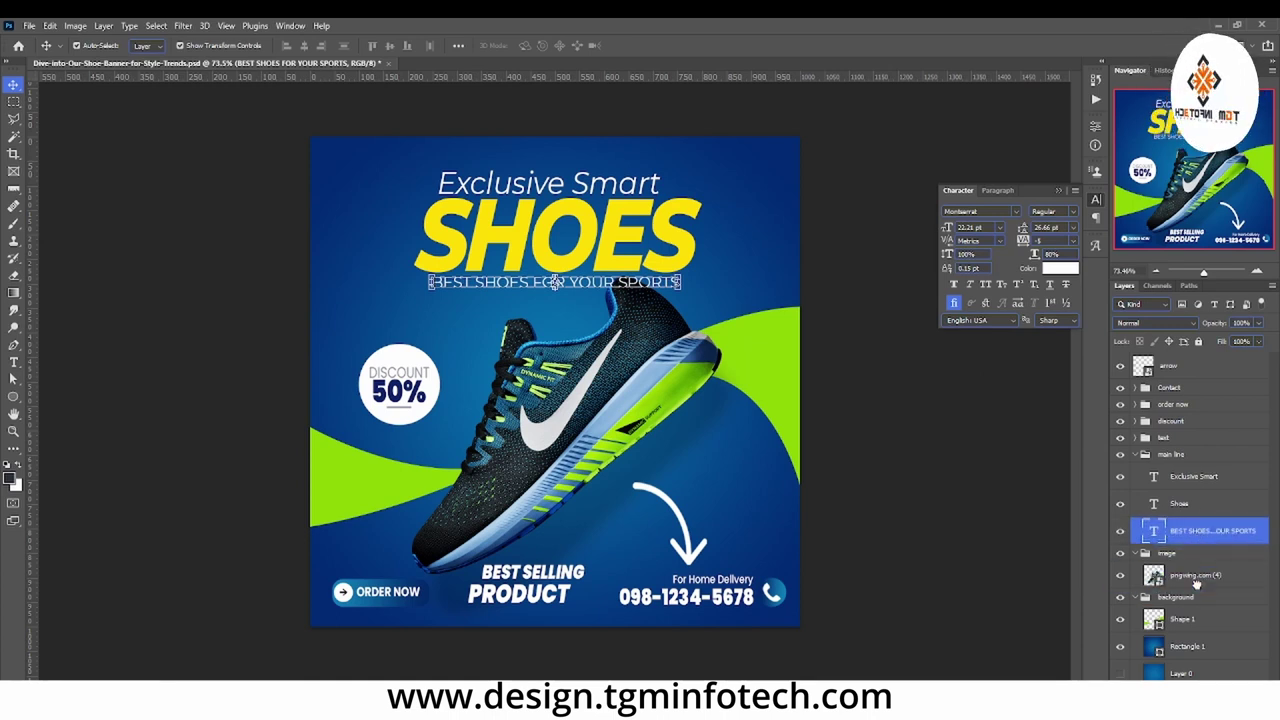
Step: Lower the shoe layer's Drop Shadow opacity from 75% to about 24%
click(897, 350)
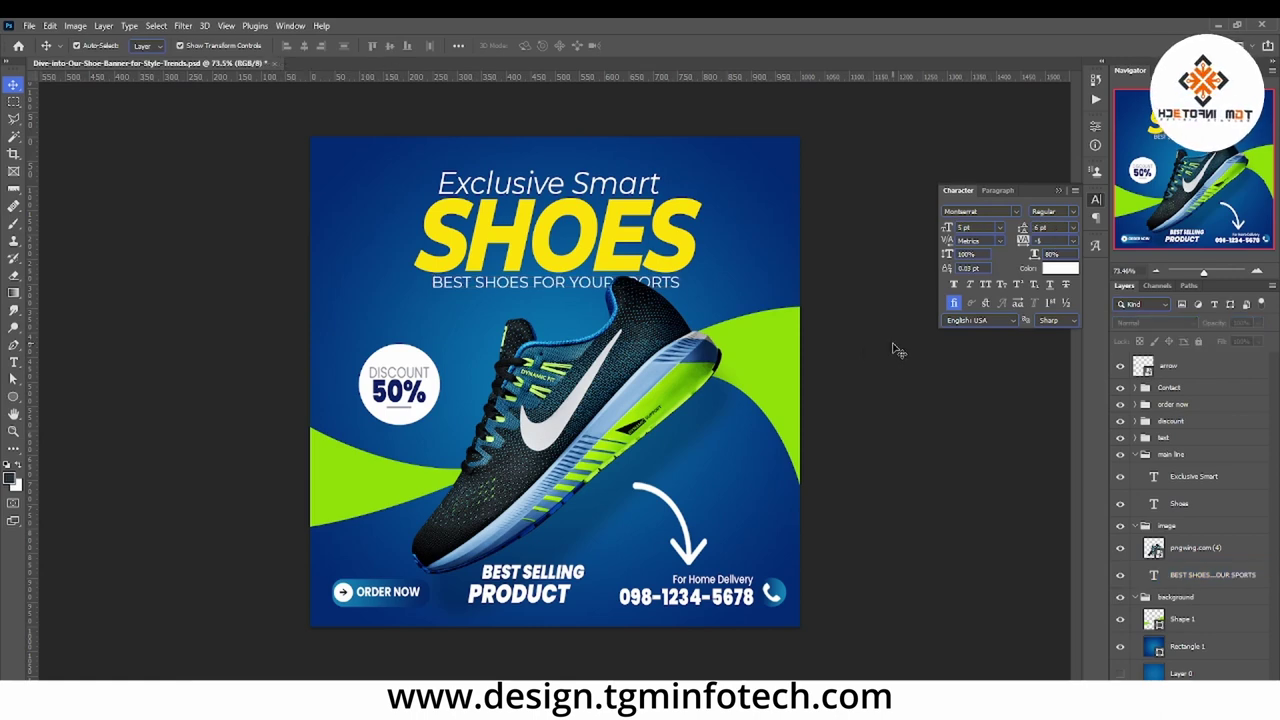
click(552, 294)
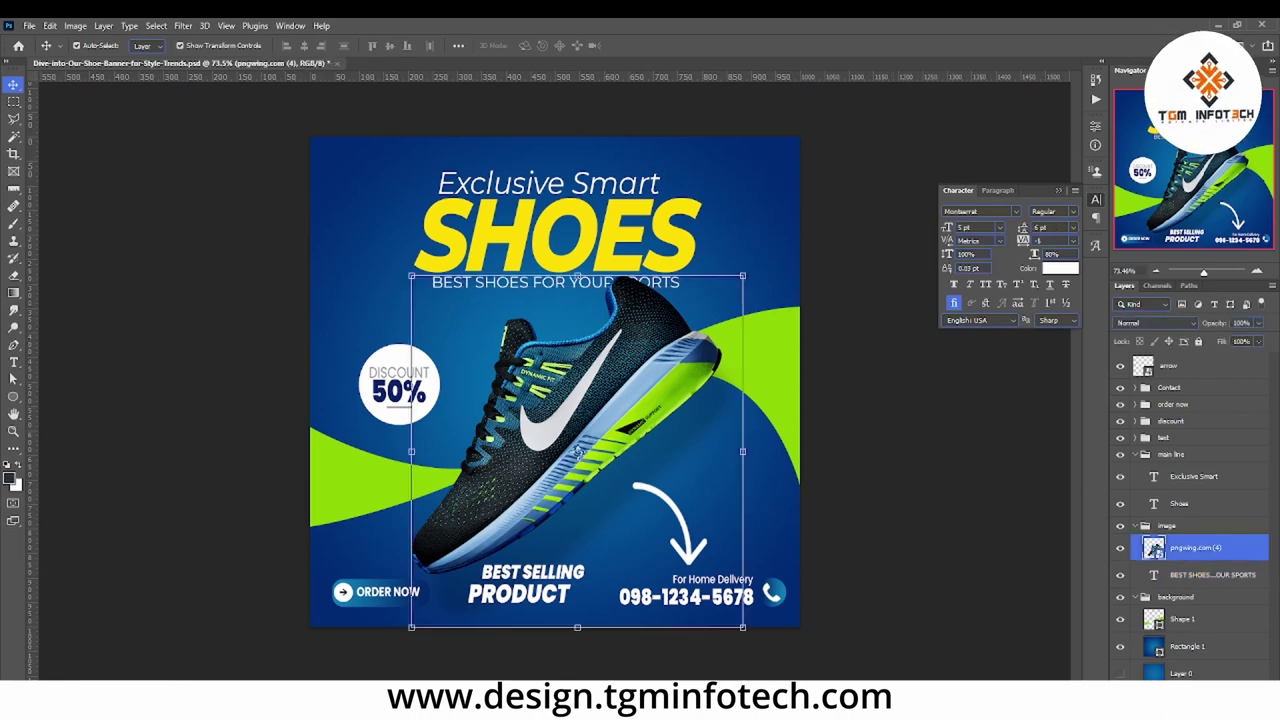
right_click(1166, 558)
click(1197, 687)
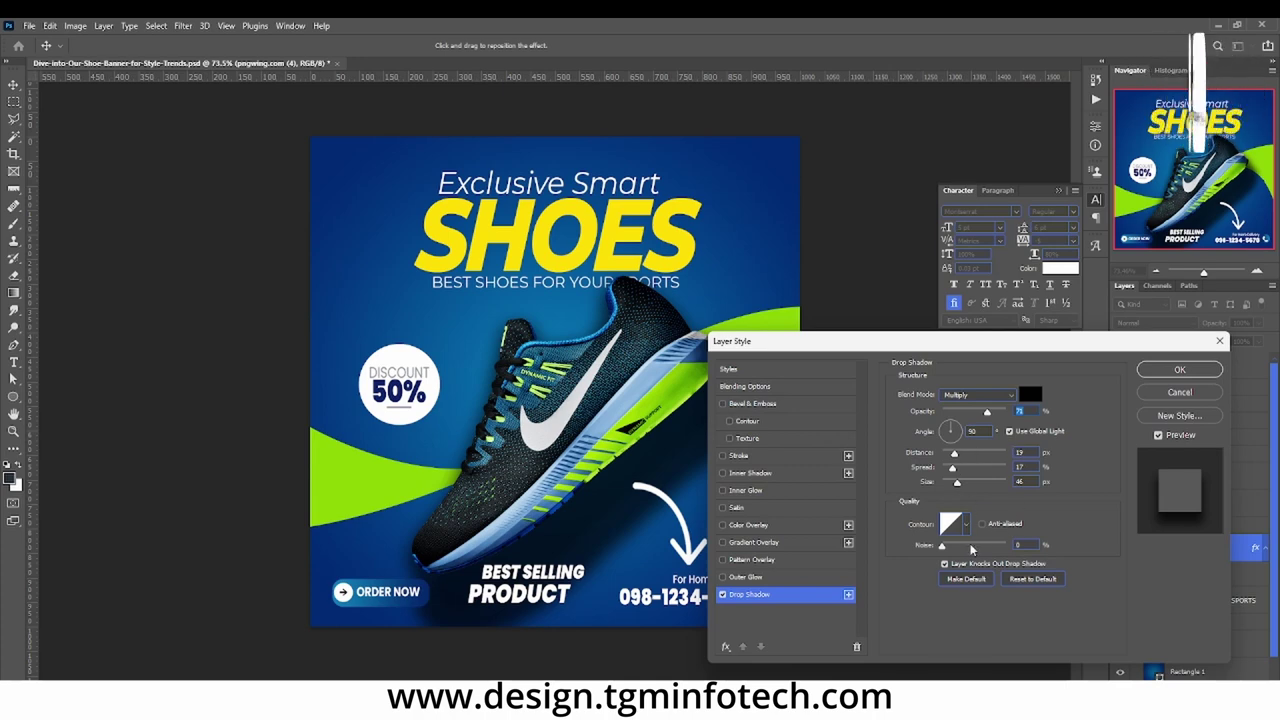
drag(985, 412, 966, 413)
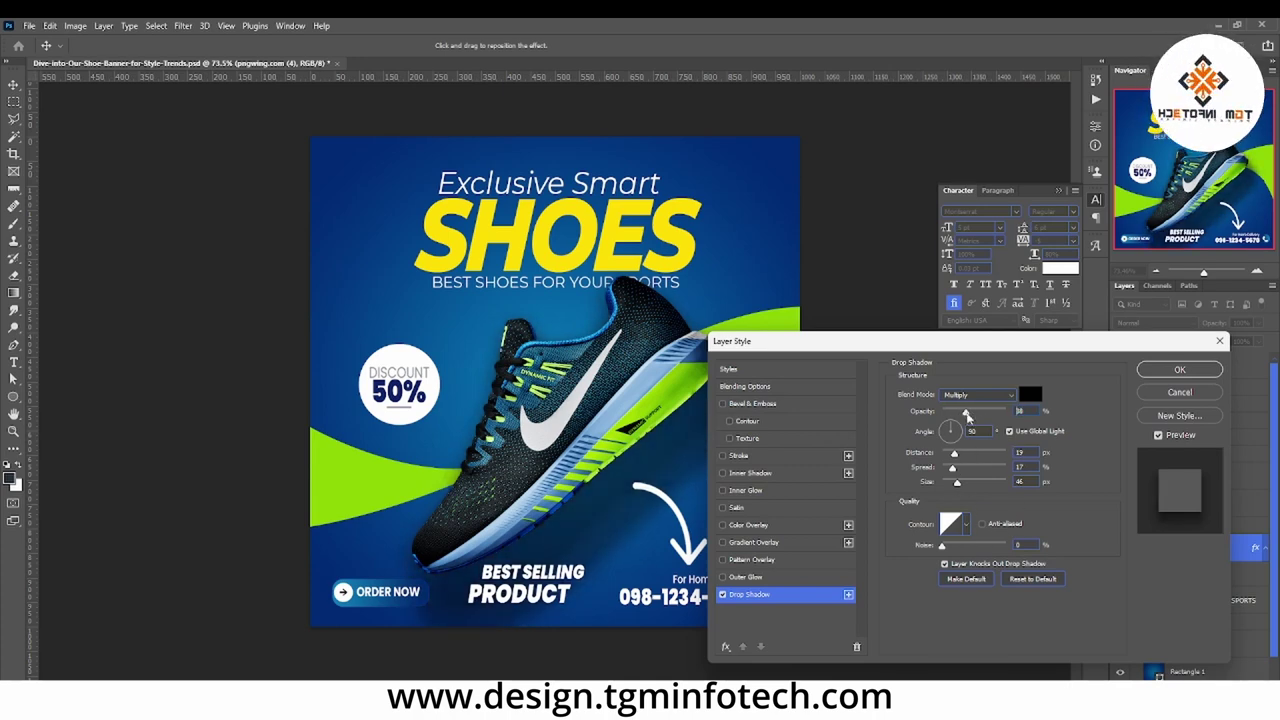
drag(967, 416, 957, 418)
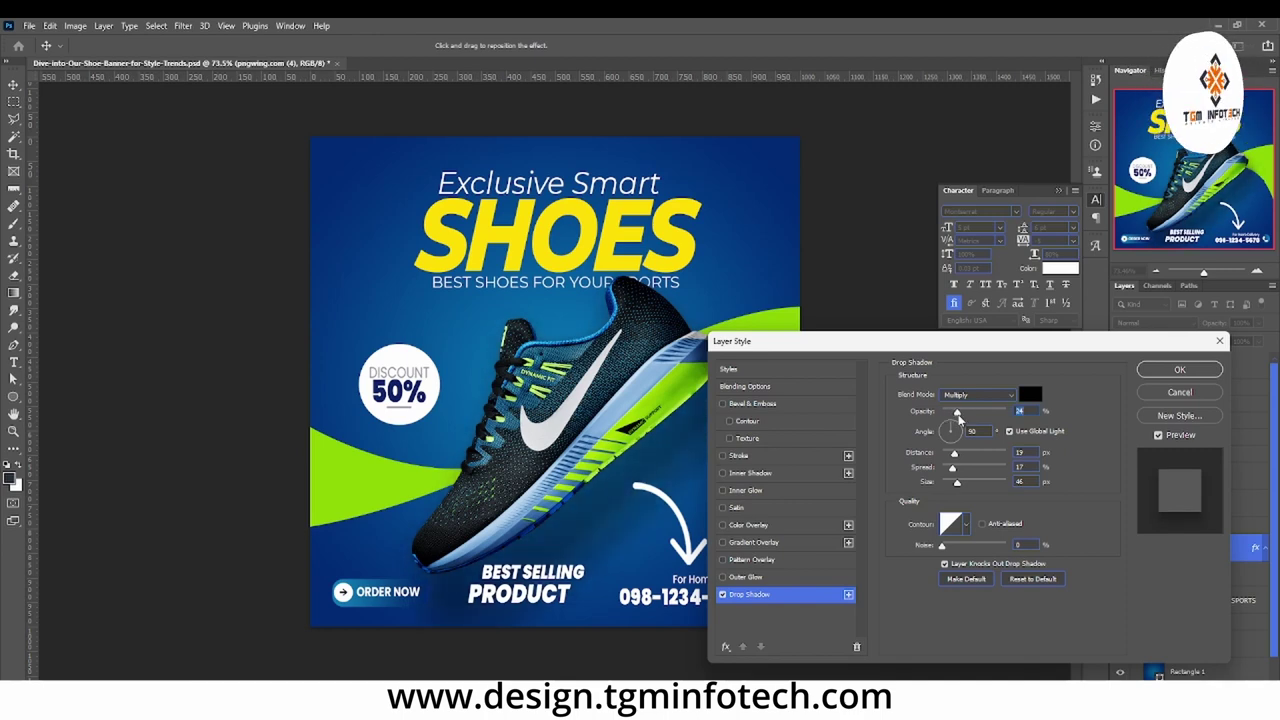
key(Return)
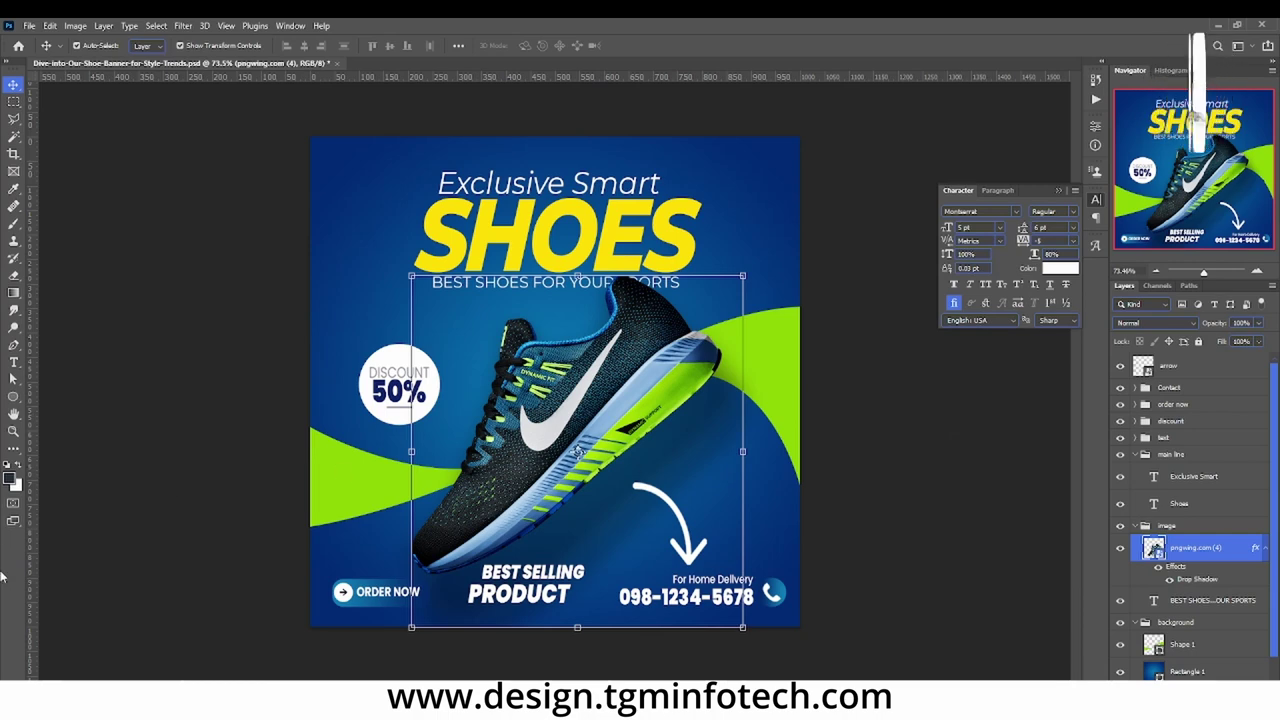
key(z)
drag(330, 255, 255, 254)
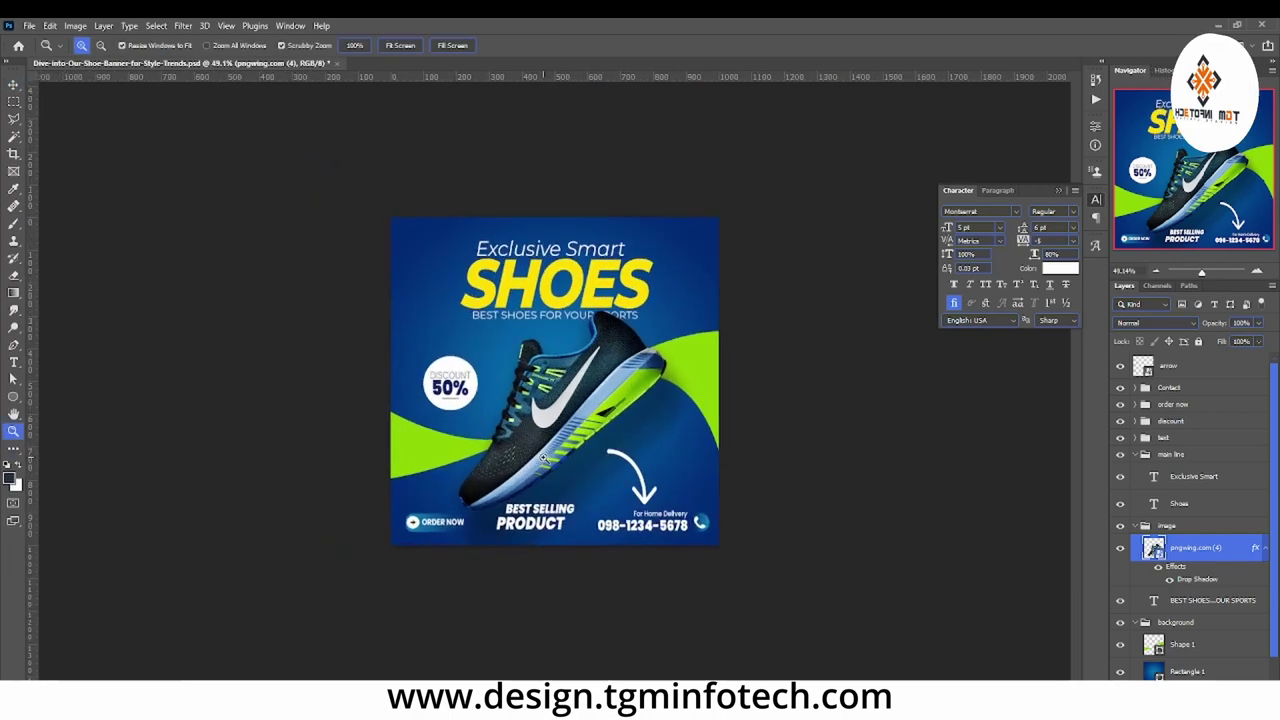
Step: Recolor the Shape 1 swoosh fill to lime green #88ff00
key(v)
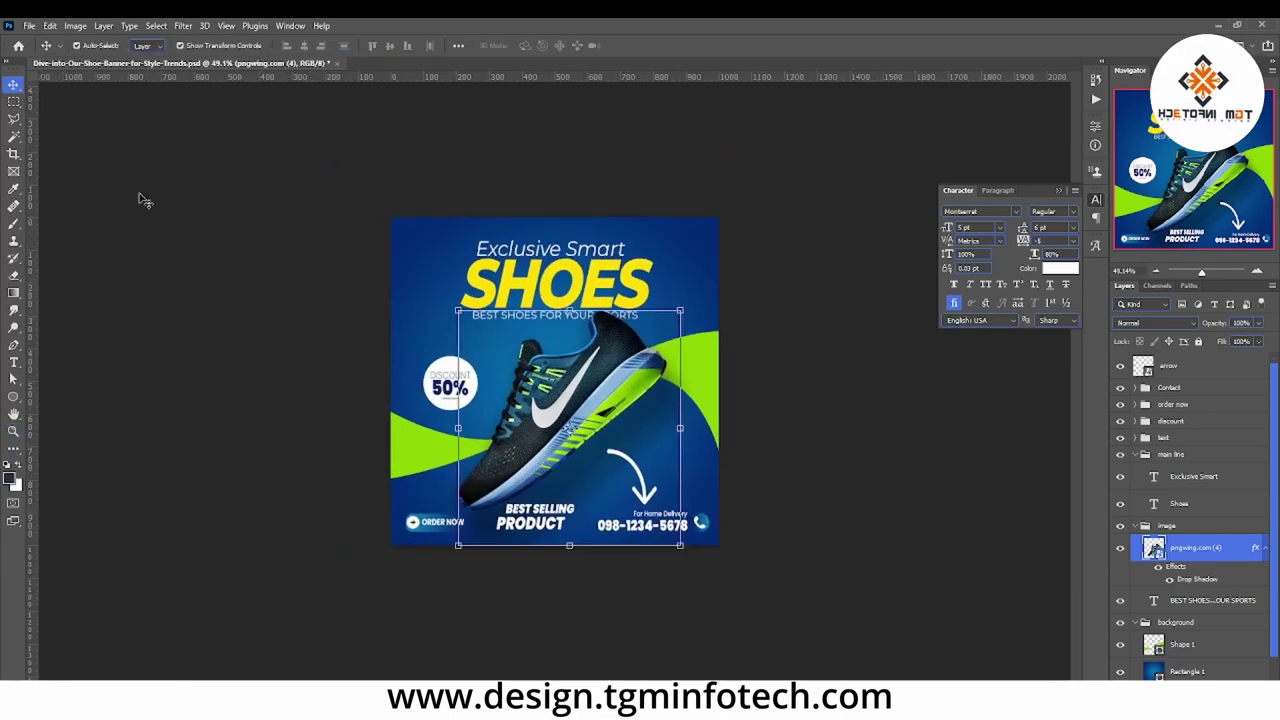
click(418, 442)
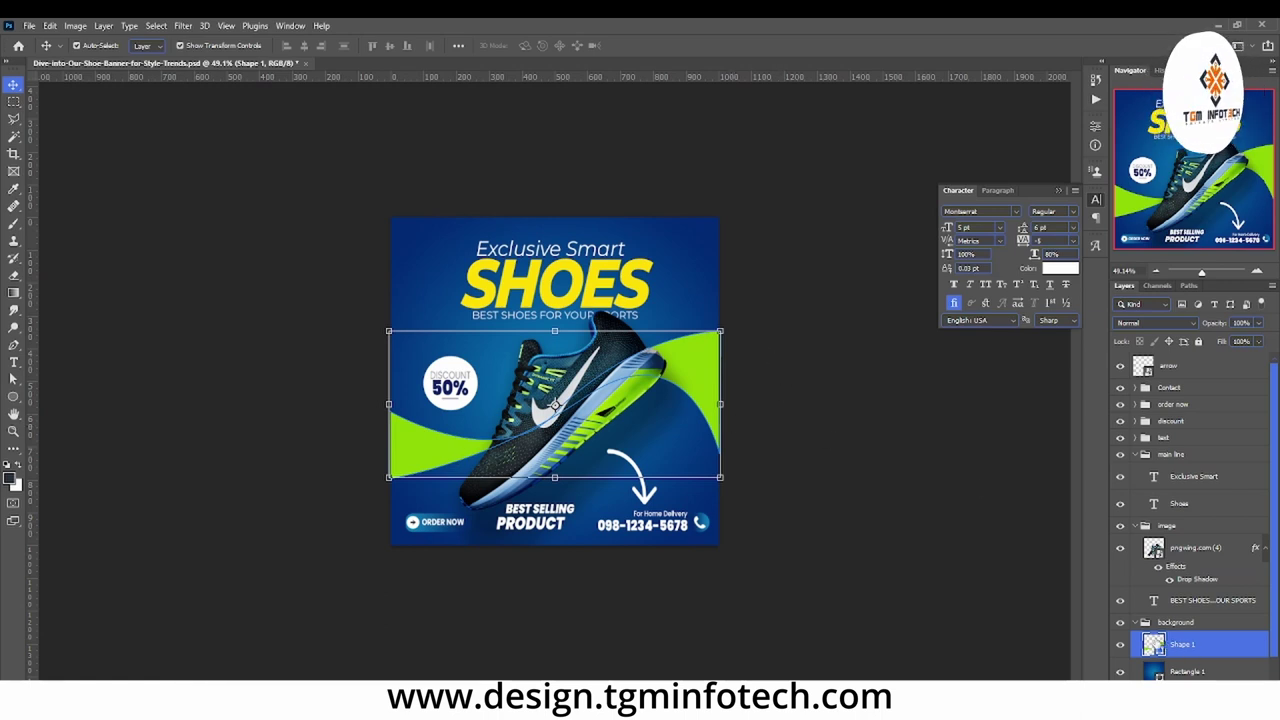
double_click(1153, 644)
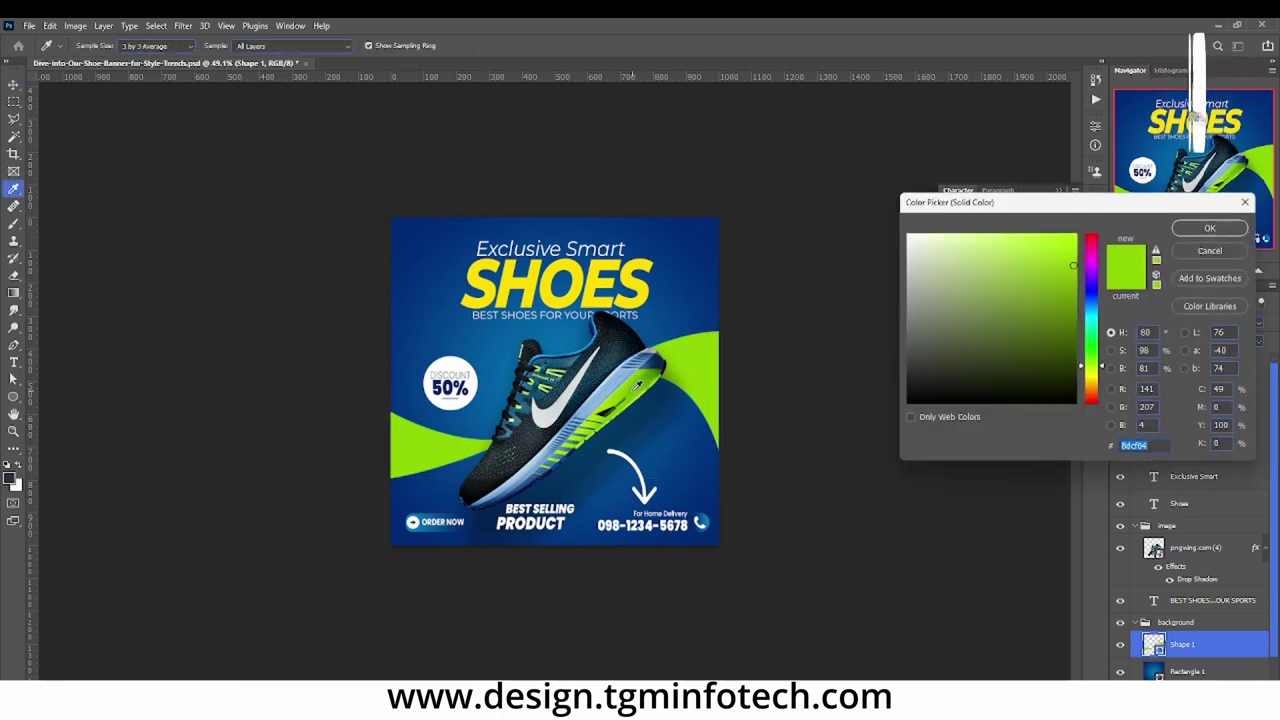
drag(638, 386, 632, 375)
text(88ff00)
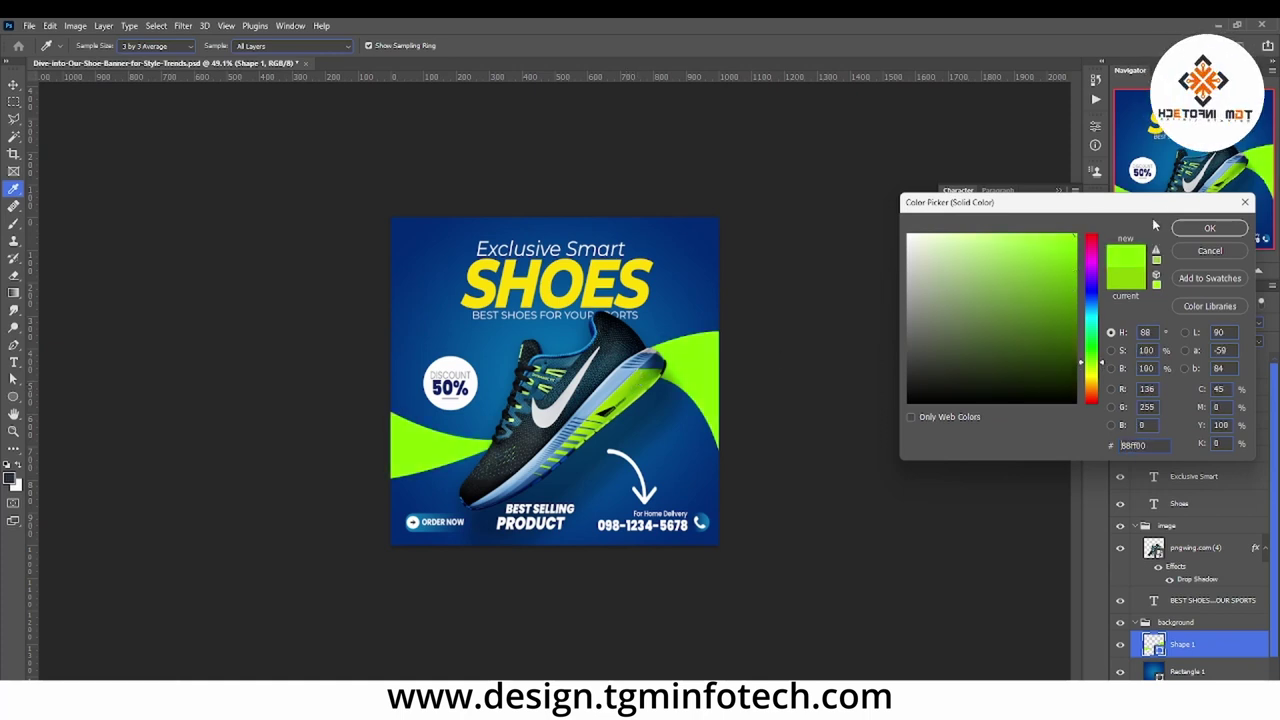
key(Return)
click(618, 357)
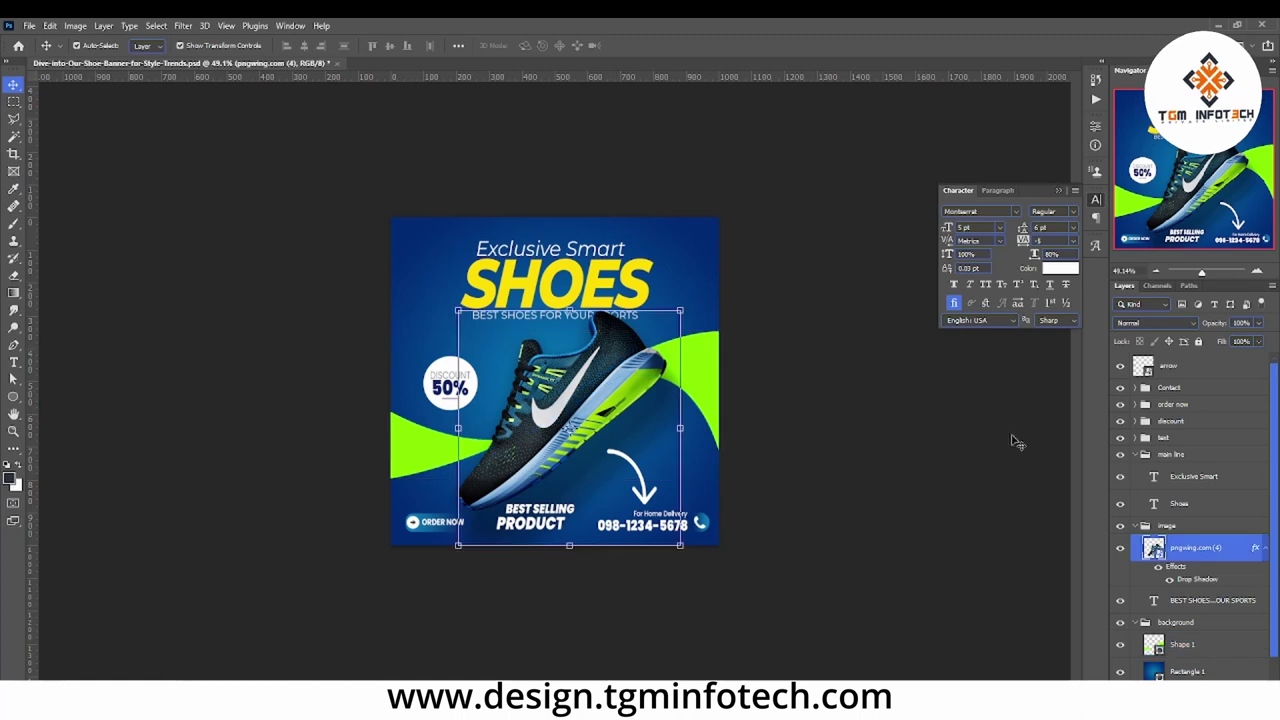
Step: Add a Hue/Saturation adjustment layer and shift the hue of the Yellows range
click(1213, 690)
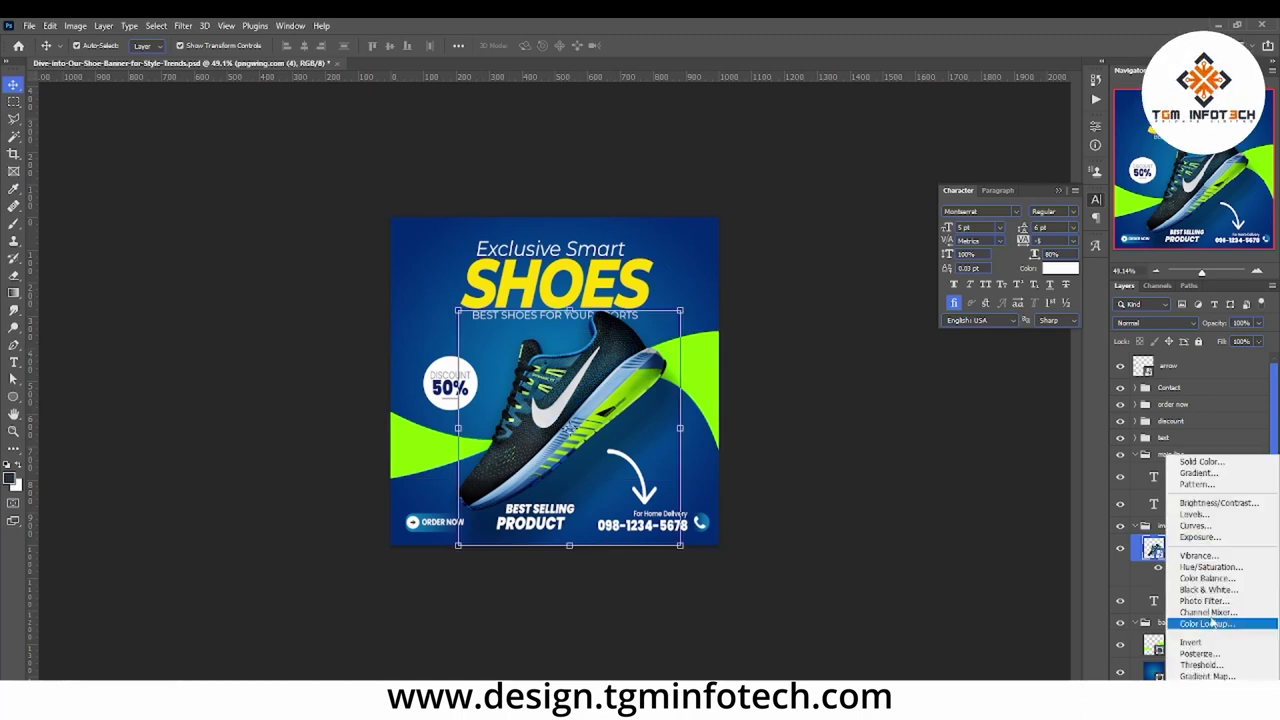
click(1226, 569)
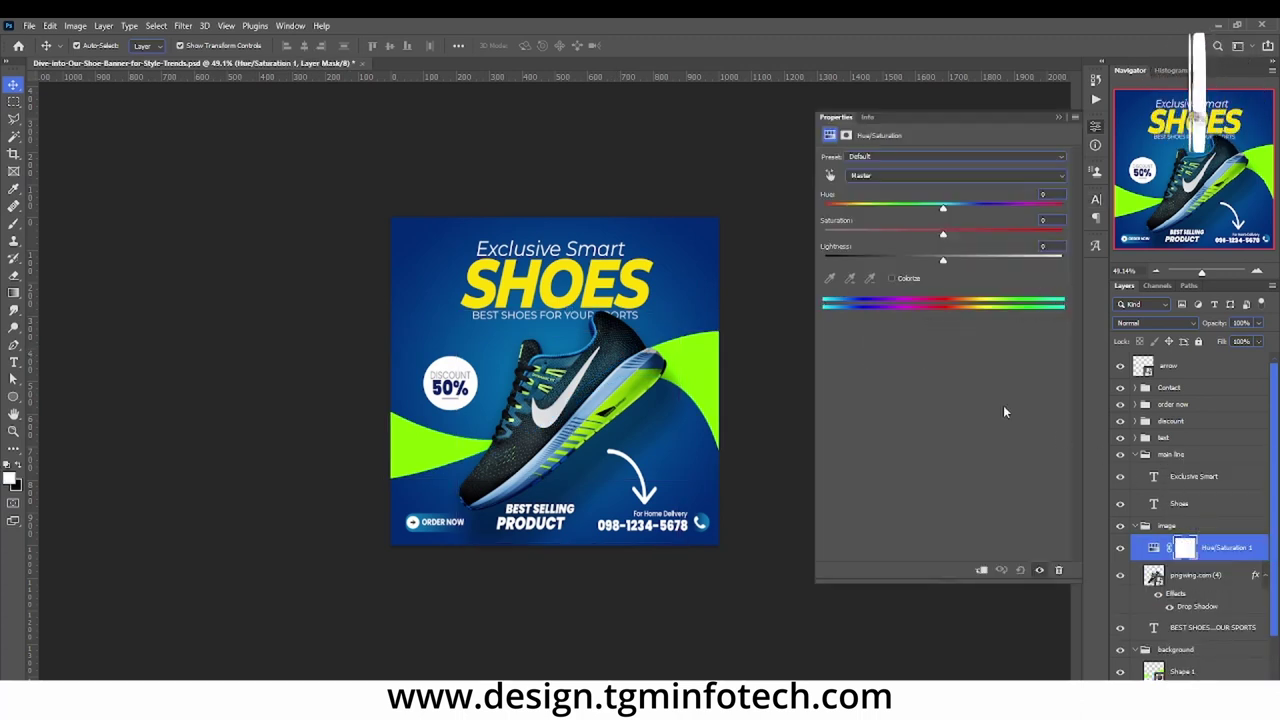
mouse_move(943, 210)
mouse_down()
mouse_move(845, 213)
mouse_move(943, 210)
mouse_up()
click(829, 174)
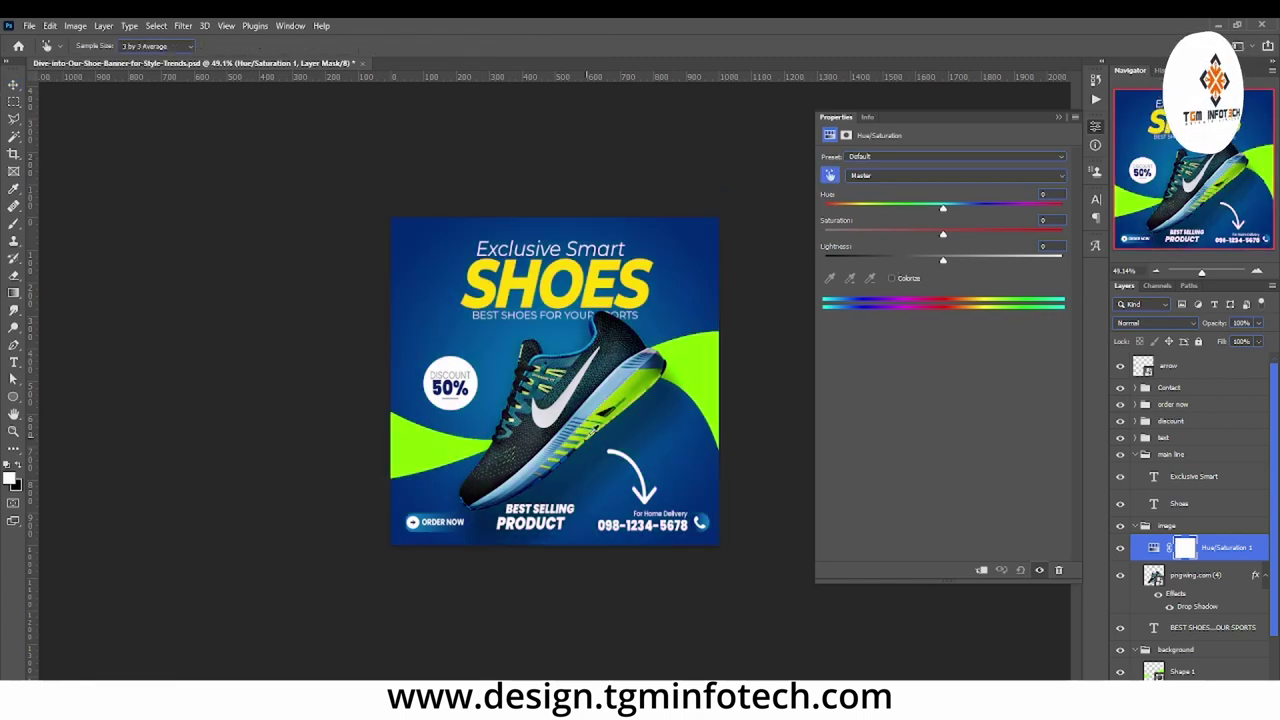
click(621, 396)
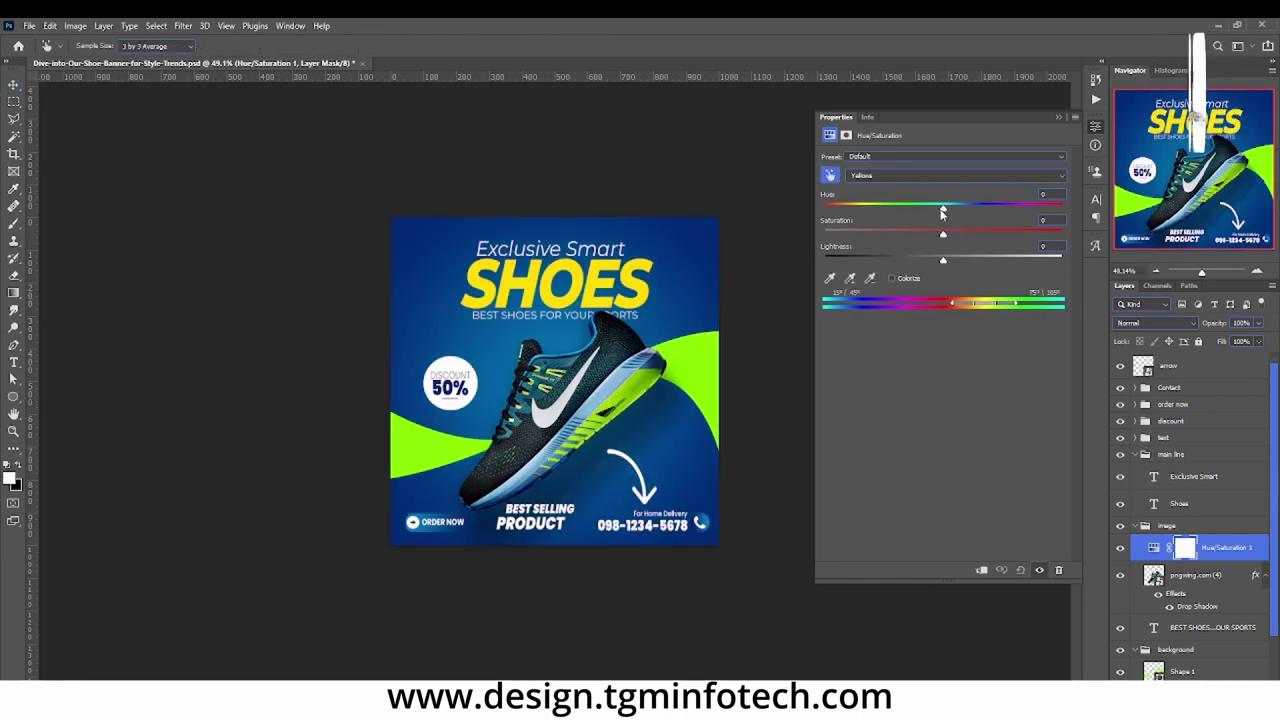
mouse_move(966, 219)
mouse_down()
mouse_move(983, 208)
mouse_move(887, 214)
mouse_move(1040, 209)
mouse_move(839, 213)
mouse_move(903, 219)
mouse_up()
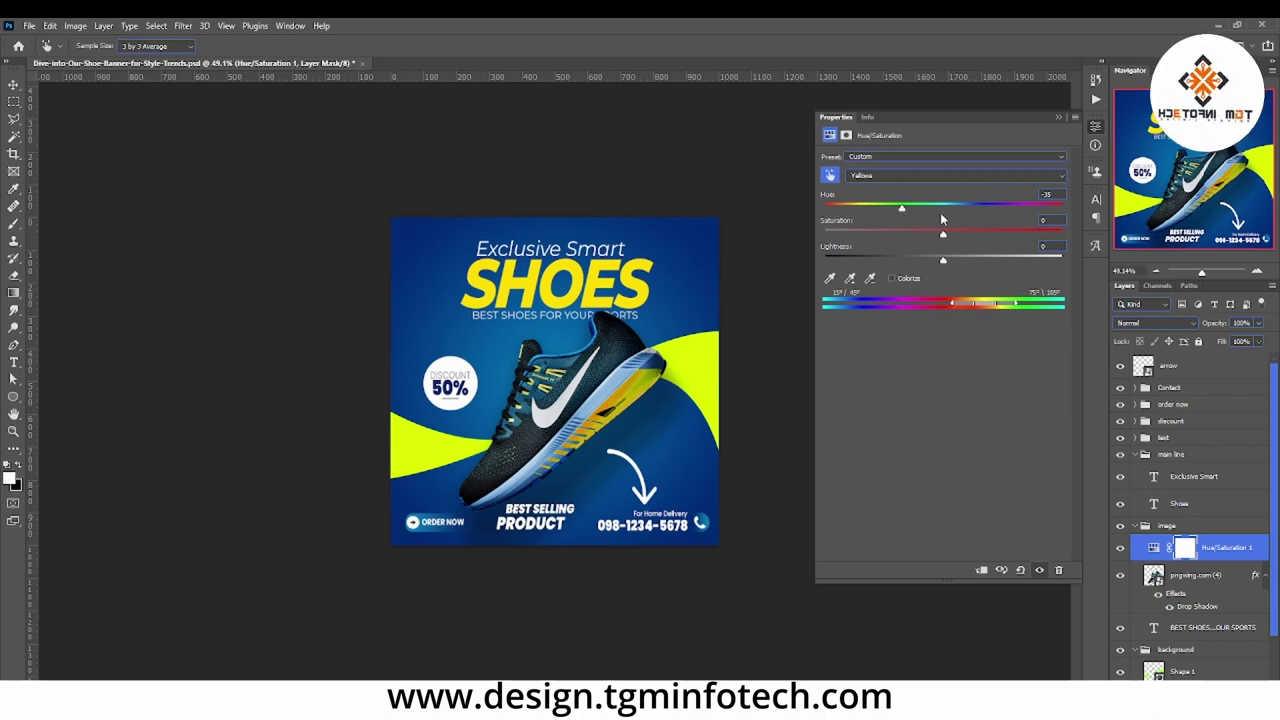
mouse_move(901, 208)
mouse_down()
mouse_move(994, 230)
mouse_move(805, 230)
mouse_move(1005, 230)
mouse_up()
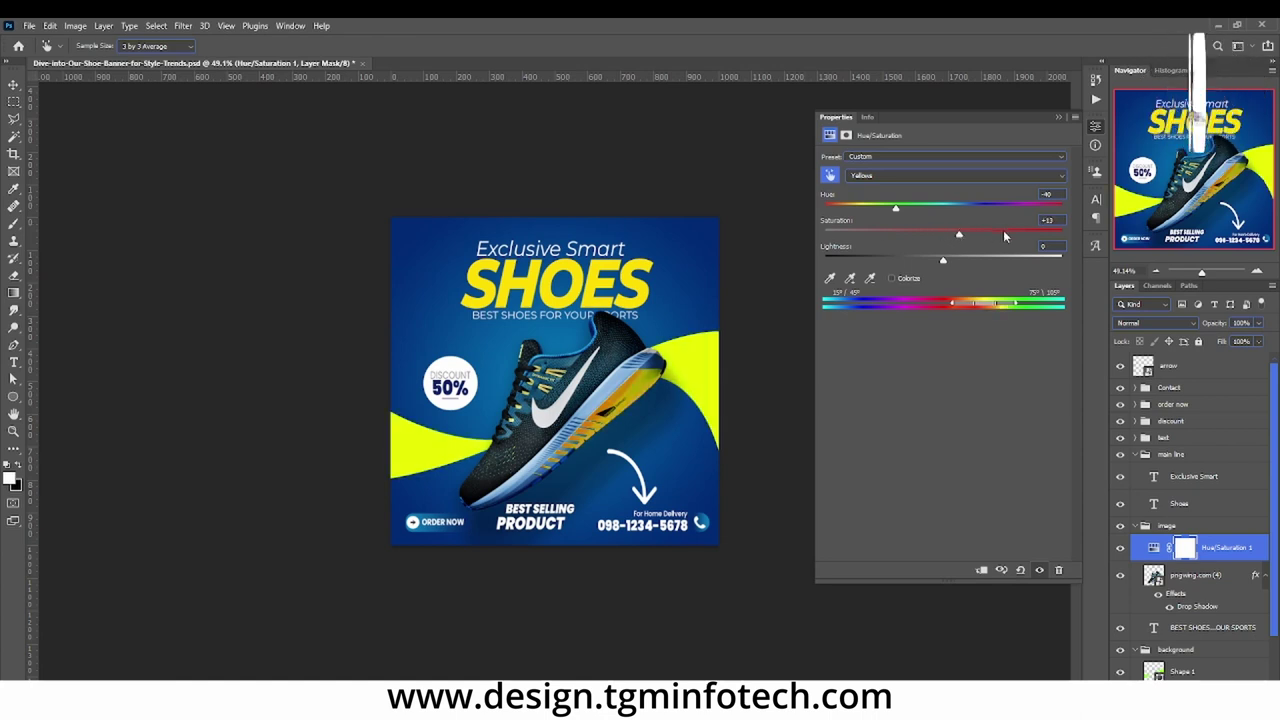
mouse_move(898, 212)
mouse_down()
mouse_move(872, 210)
mouse_move(900, 211)
mouse_up()
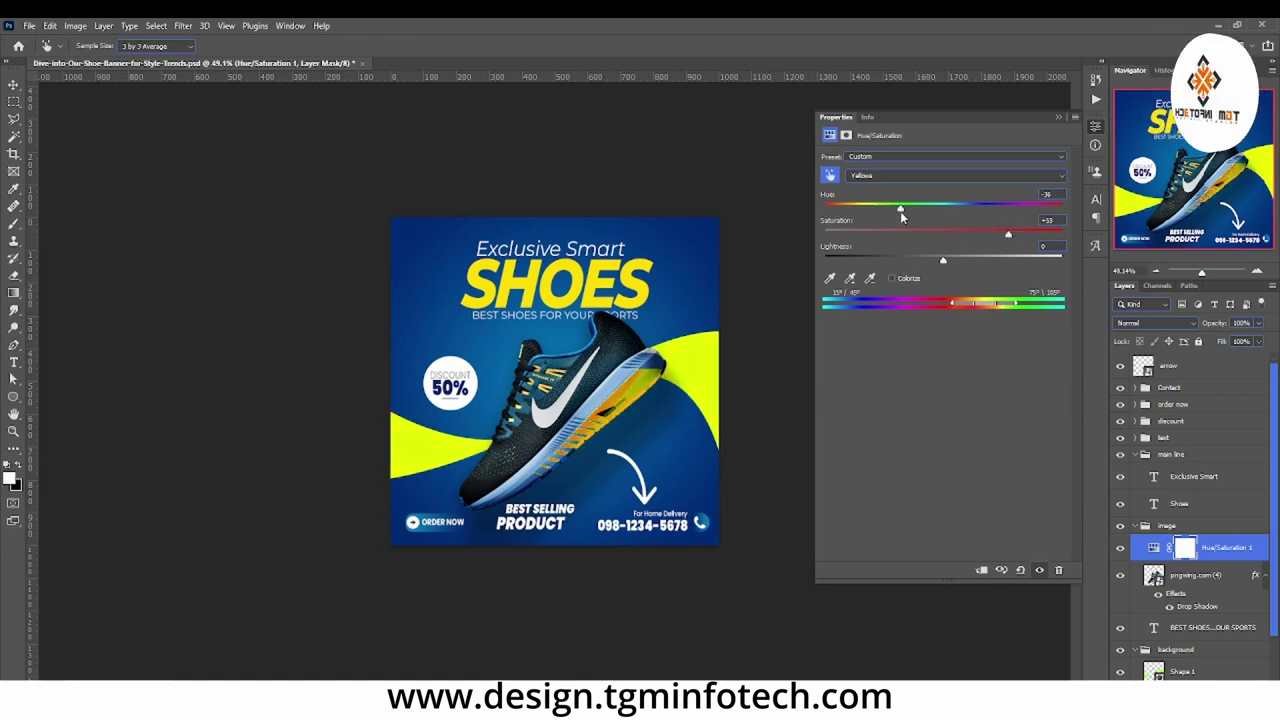
Step: Shift the Greens hue to -105 so the lime swooshes turn orange
click(881, 177)
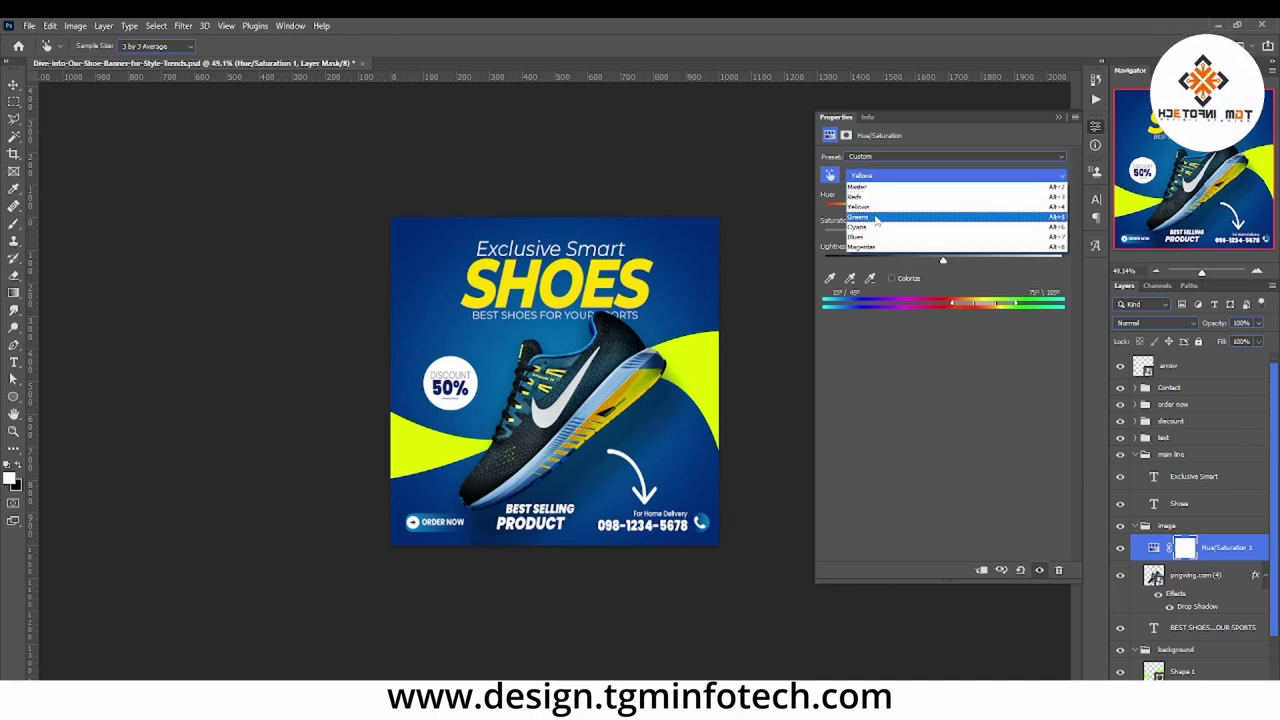
click(876, 218)
drag(942, 208, 859, 212)
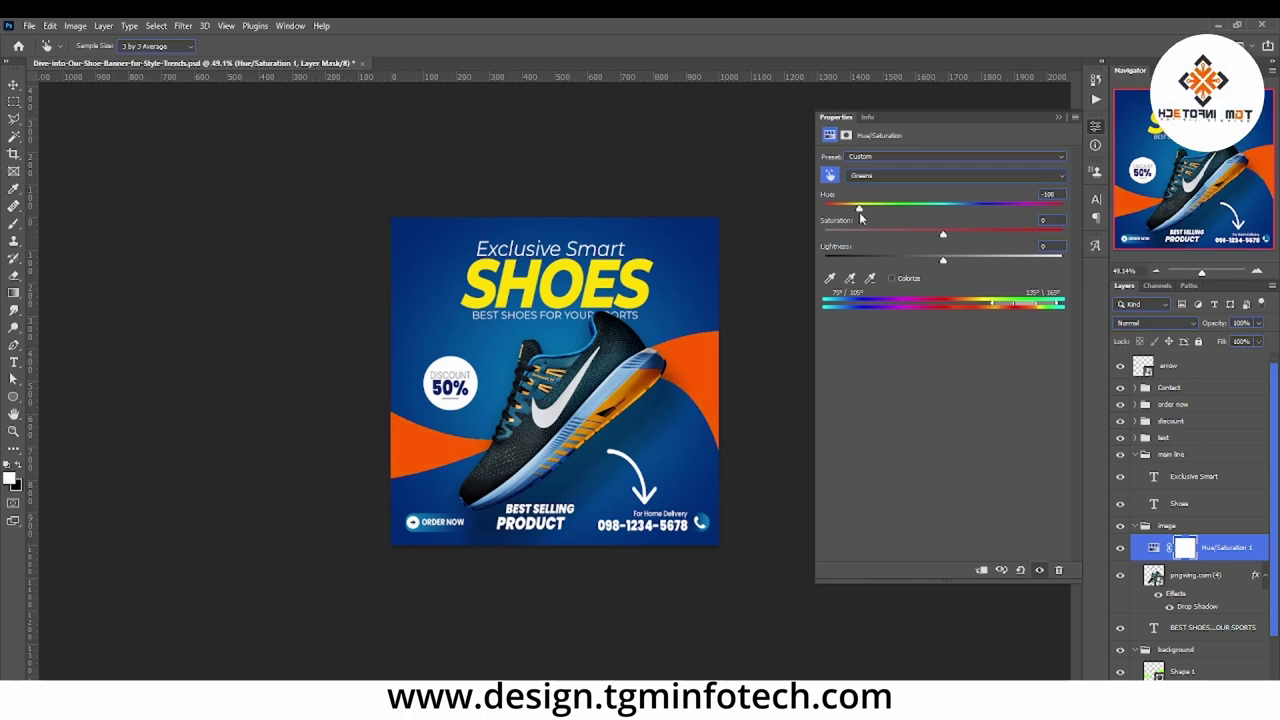
click(14, 432)
click(1072, 116)
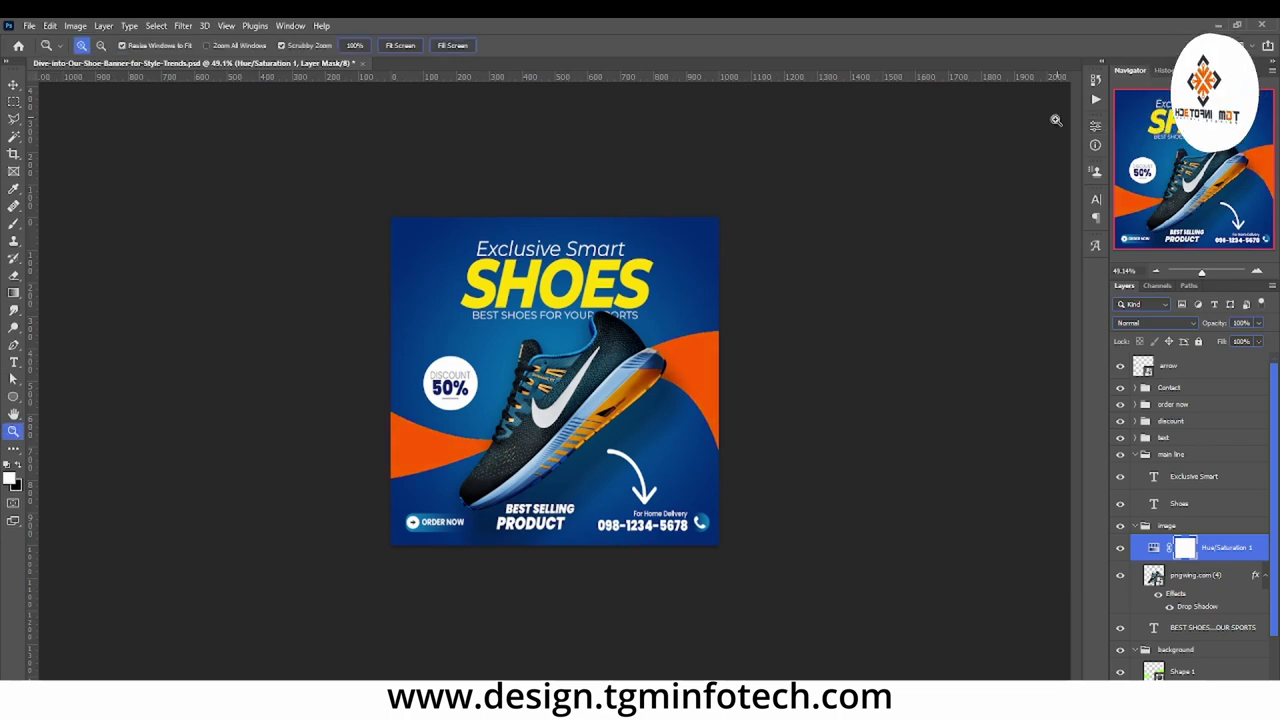
Step: Zoom in on the shoe and select all the SHOES headline text
drag(538, 362, 573, 373)
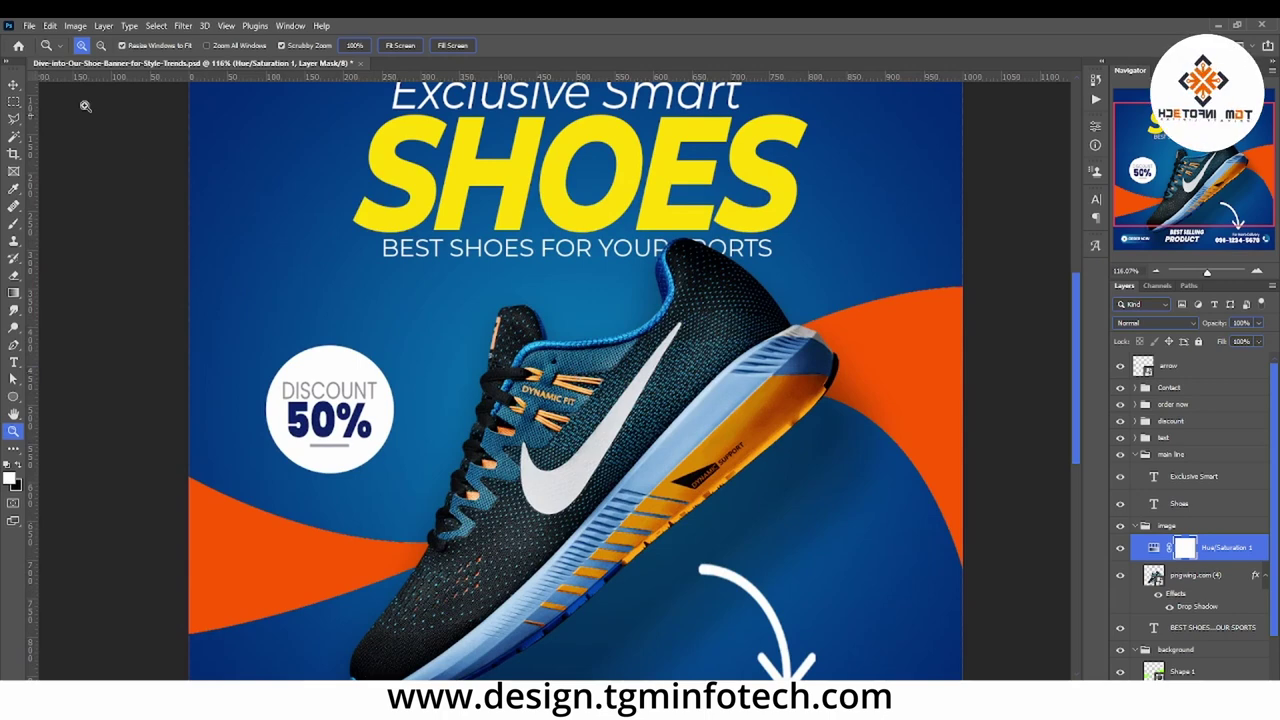
key(t)
click(562, 188)
key(ctrl+a)
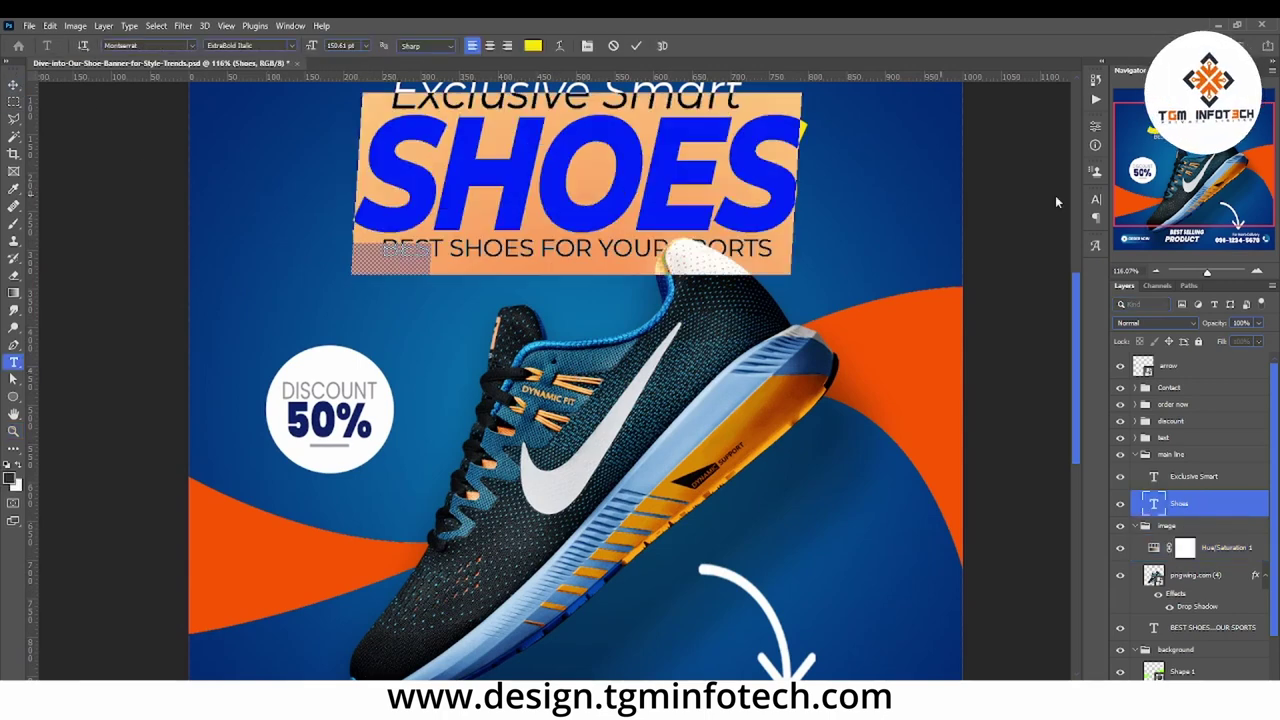
Step: Set the SHOES text colour to a light orange around #ffab51, sampled from the swoosh
click(1095, 199)
click(1050, 284)
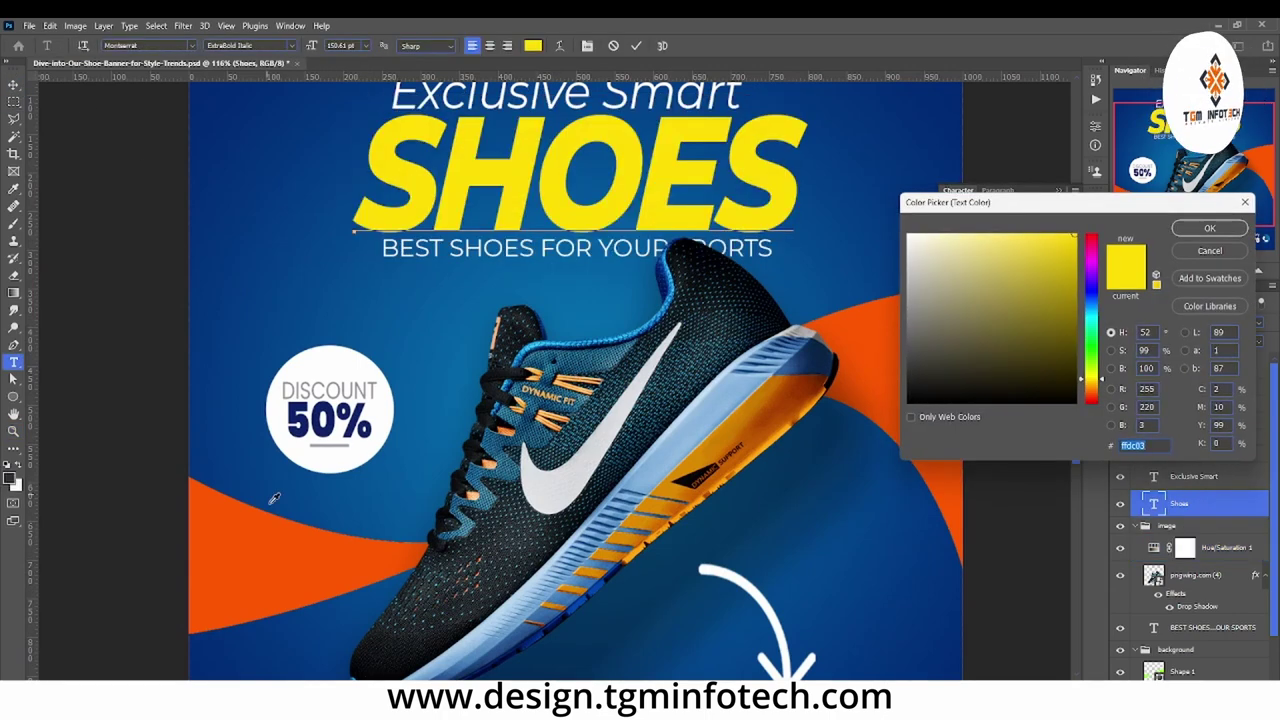
click(268, 548)
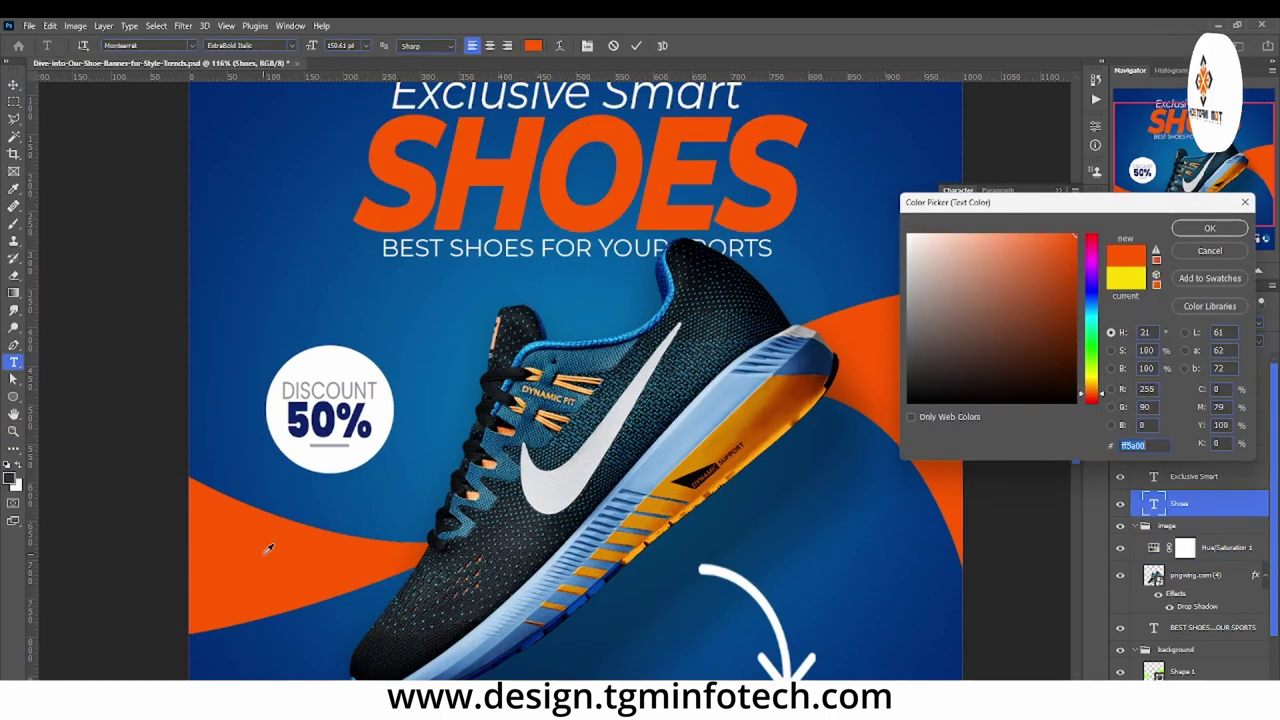
click(1098, 392)
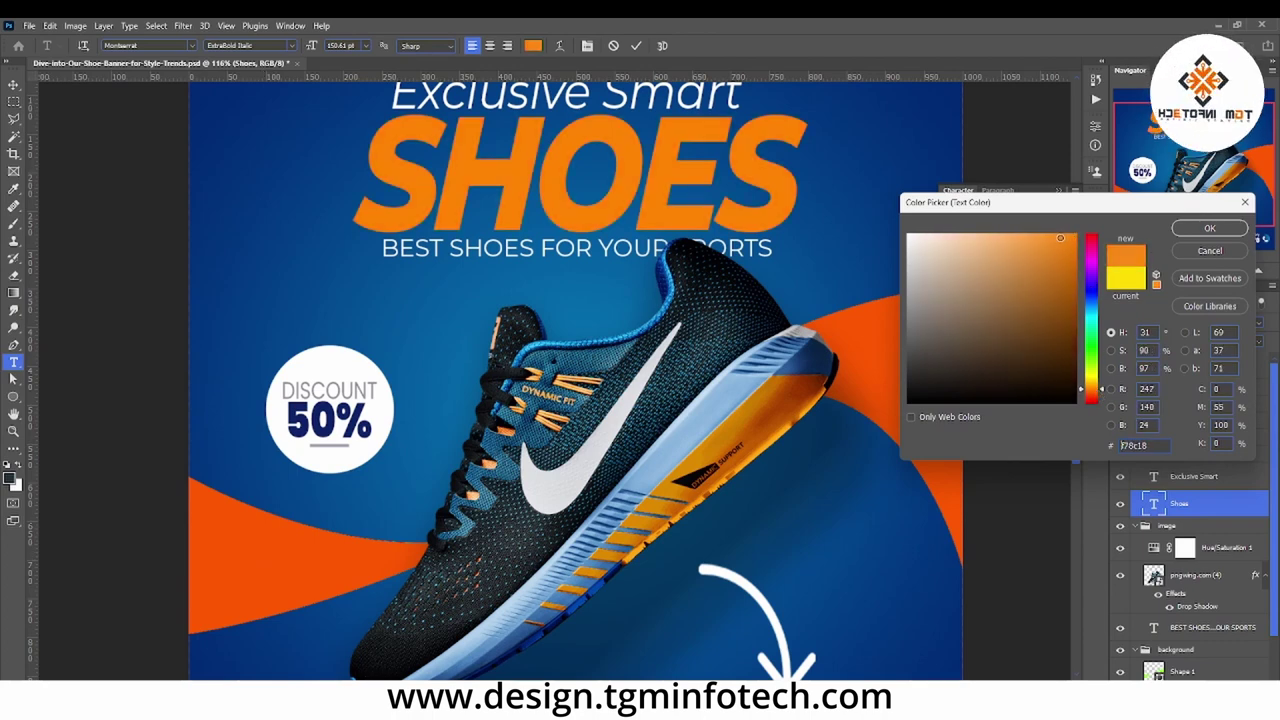
mouse_move(1060, 232)
mouse_down()
mouse_move(1022, 229)
mouse_move(1043, 249)
mouse_up()
key(Return)
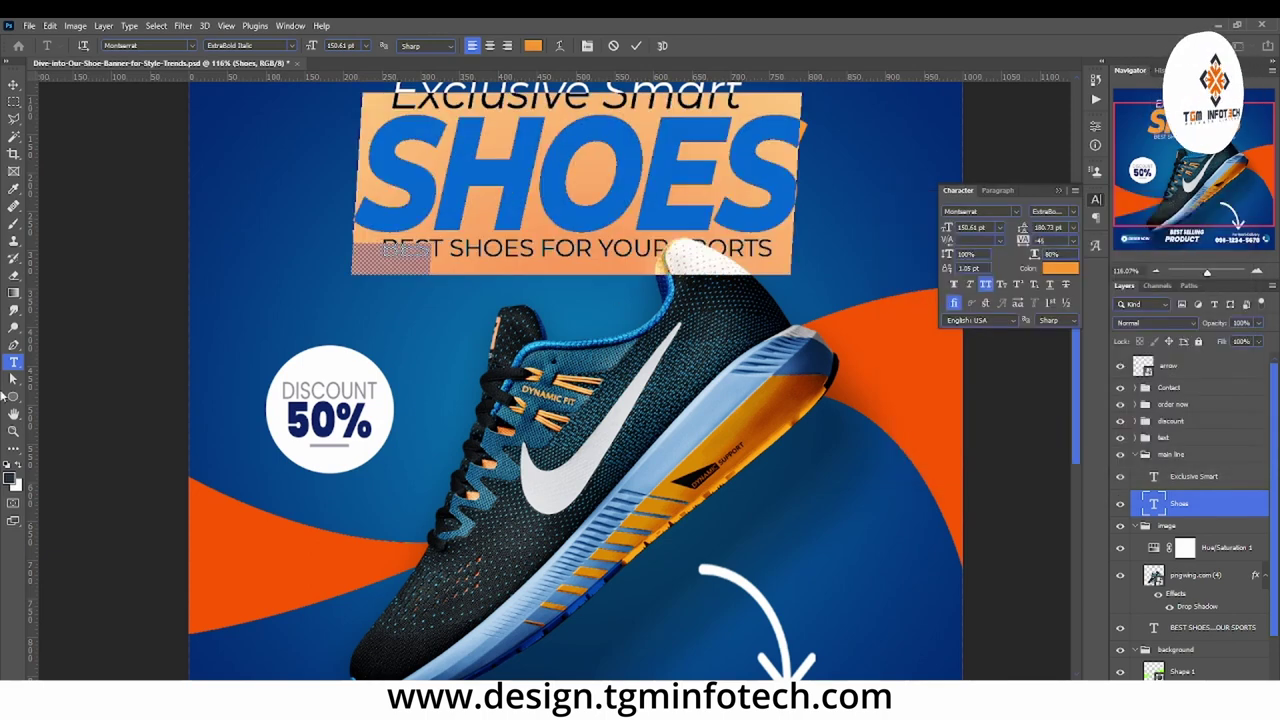
Step: Commit the headline edit and reframe the view on the whole banner
click(13, 430)
key(ctrl+minus)
key(ctrl+minus)
key(ctrl+minus)
key(ctrl+minus)
key(ctrl+minus)
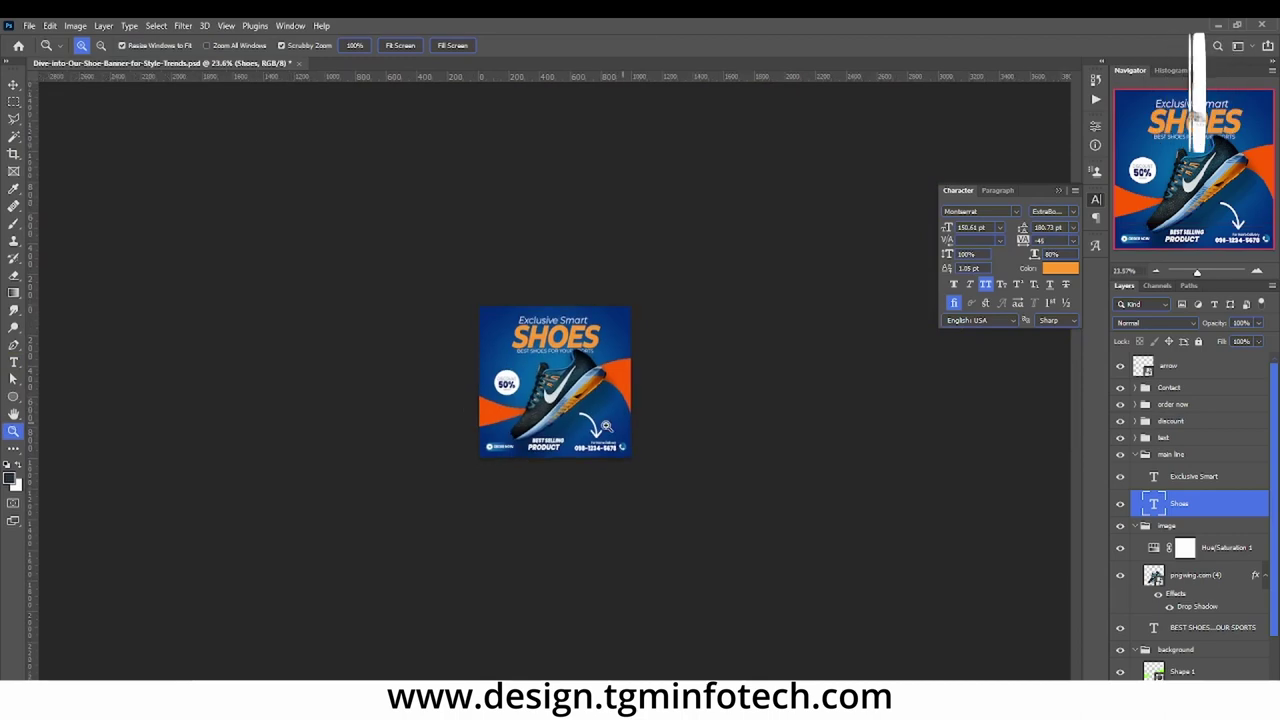
drag(595, 447, 603, 524)
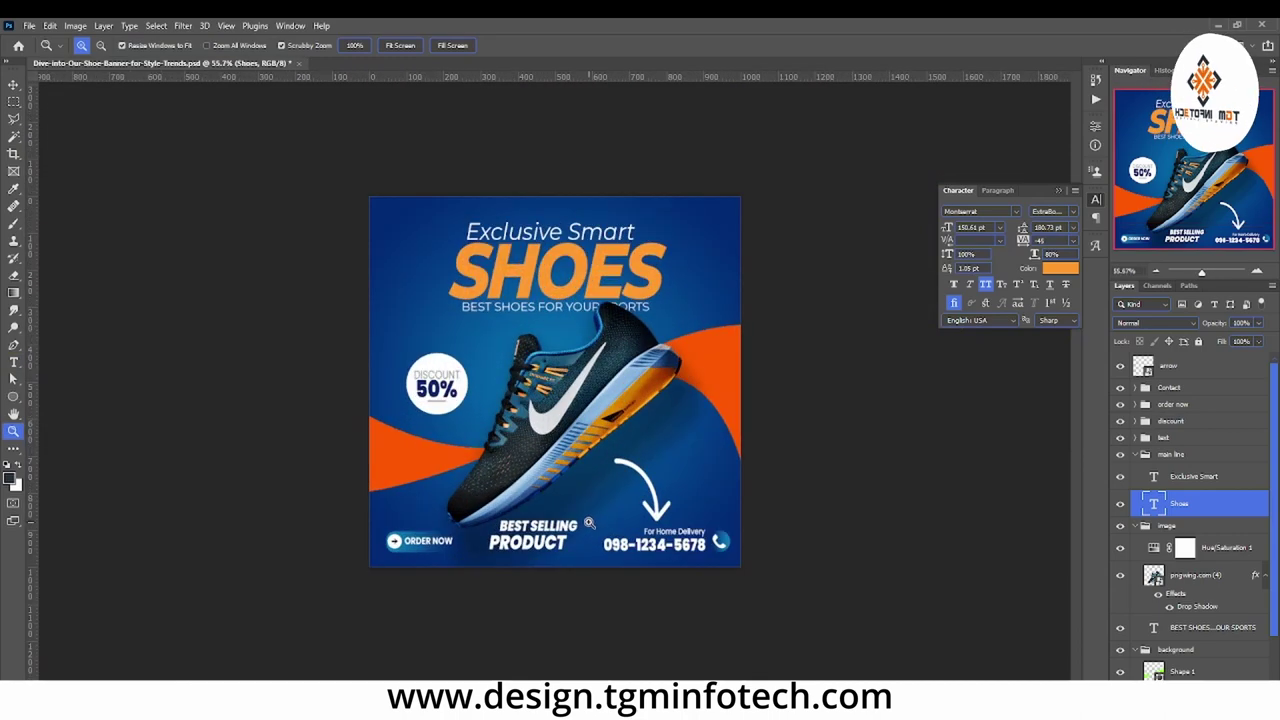
click(14, 84)
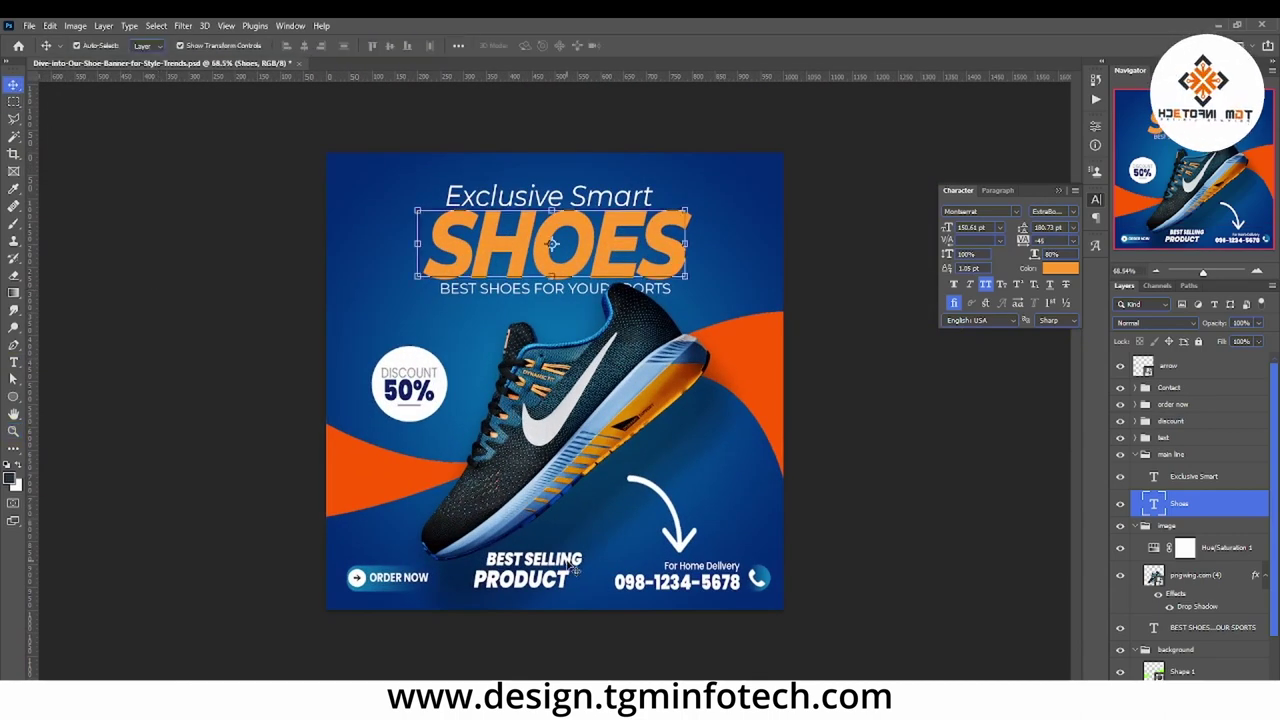
Step: Inspect Rectangle 1's radial blue gradient fill without changes, then bring up the adjustment layer list
click(401, 395)
scroll(700, 415, down, 1)
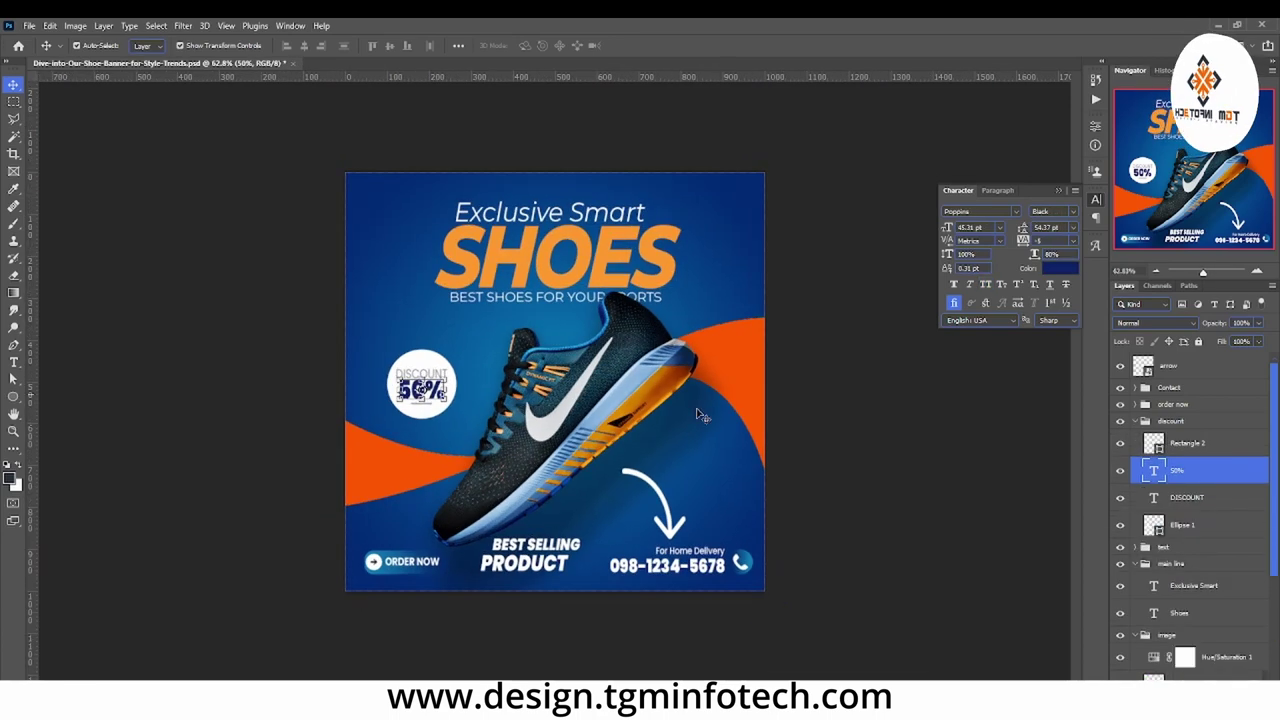
click(726, 468)
double_click(1160, 676)
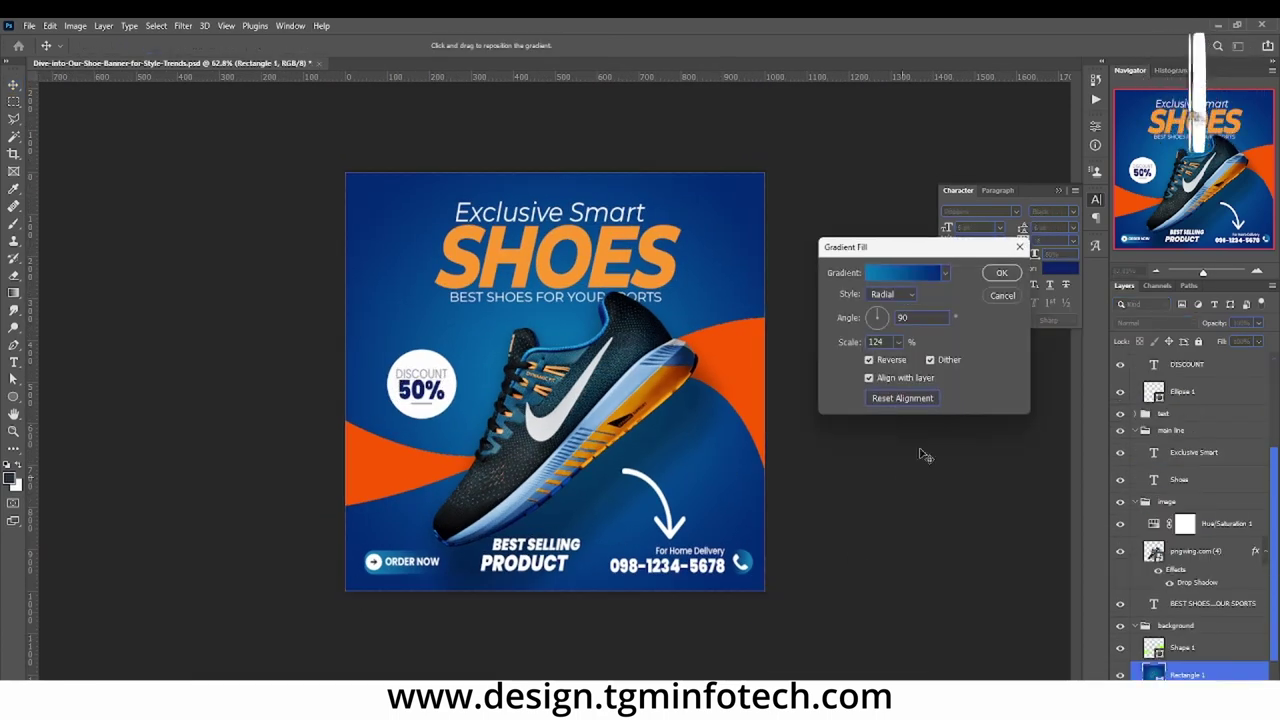
click(905, 272)
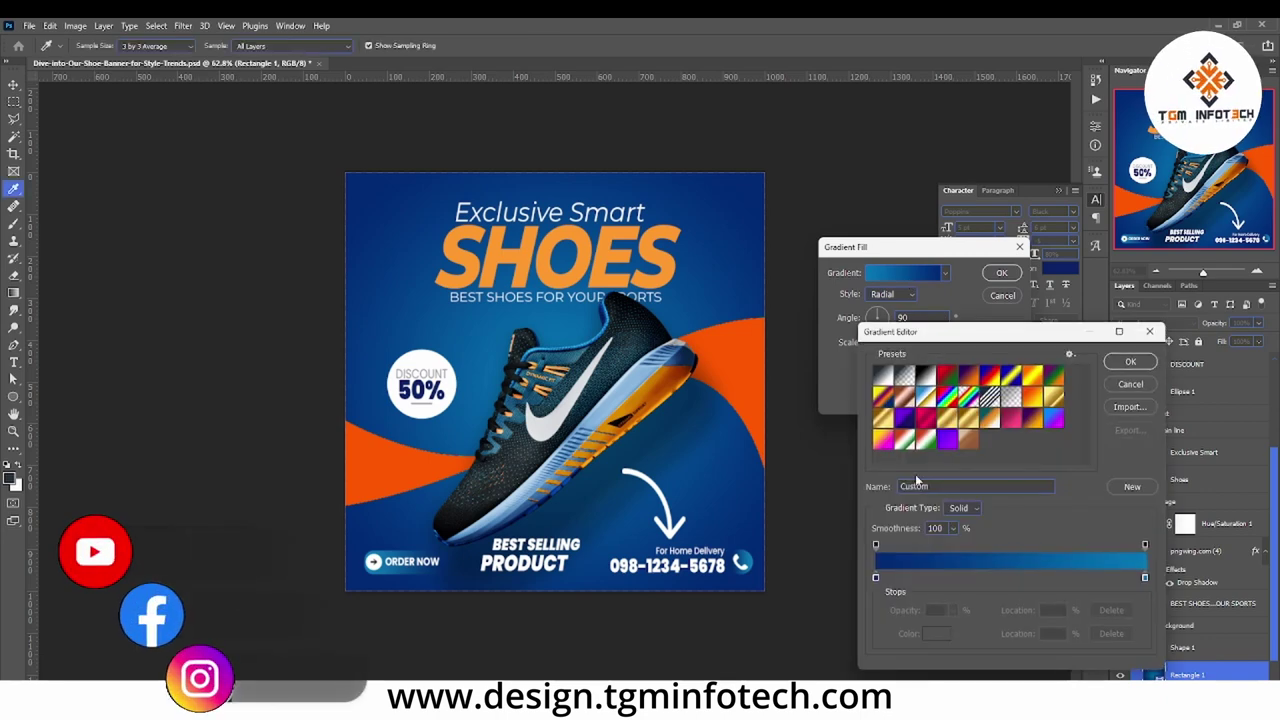
click(1134, 380)
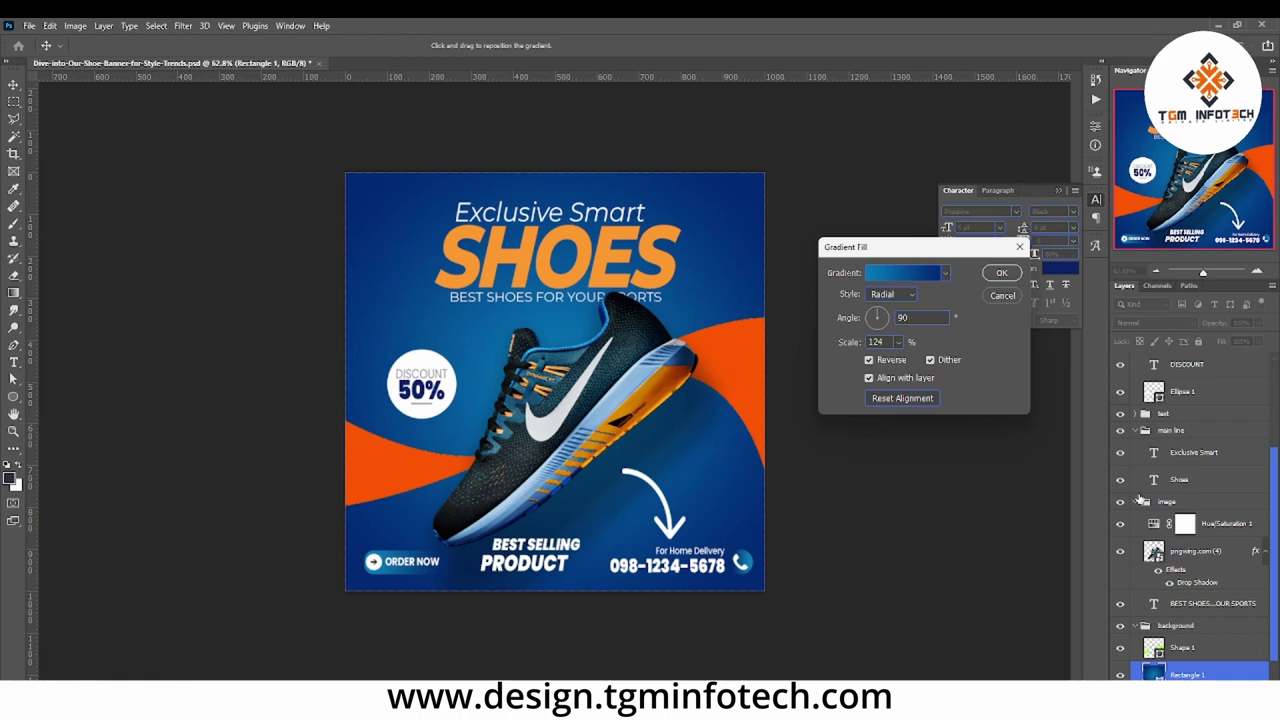
click(1002, 276)
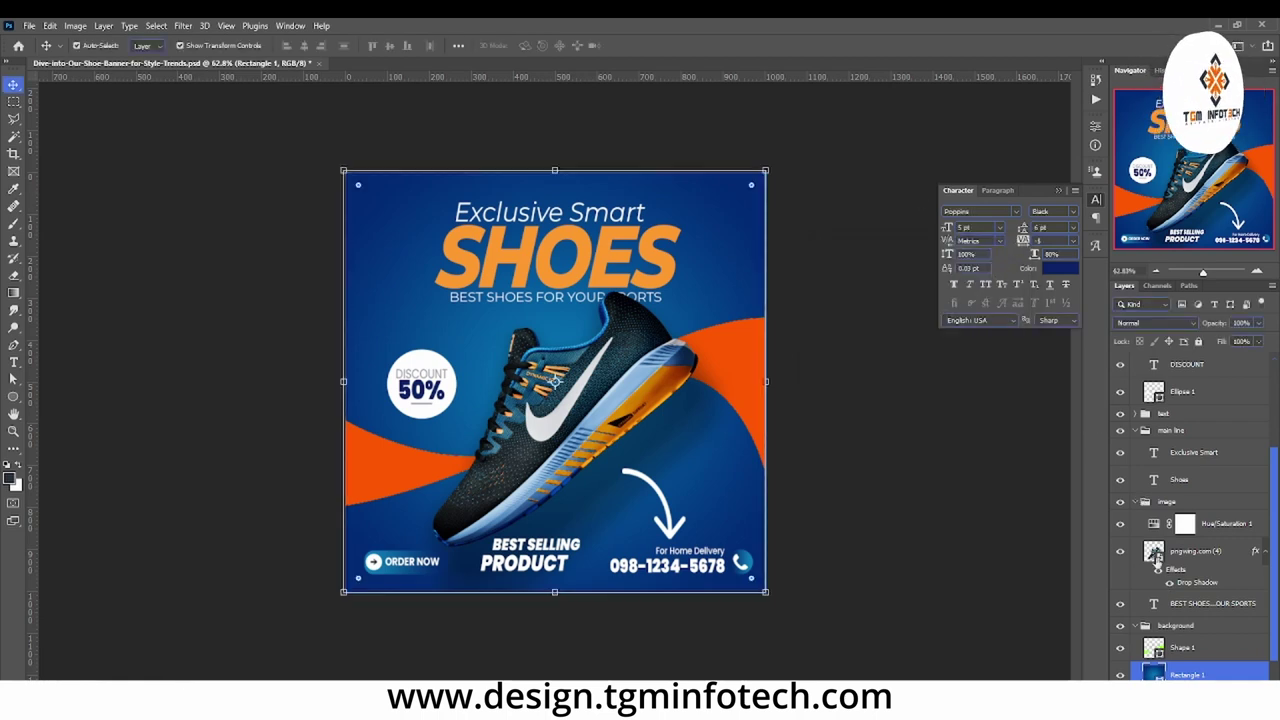
click(1197, 690)
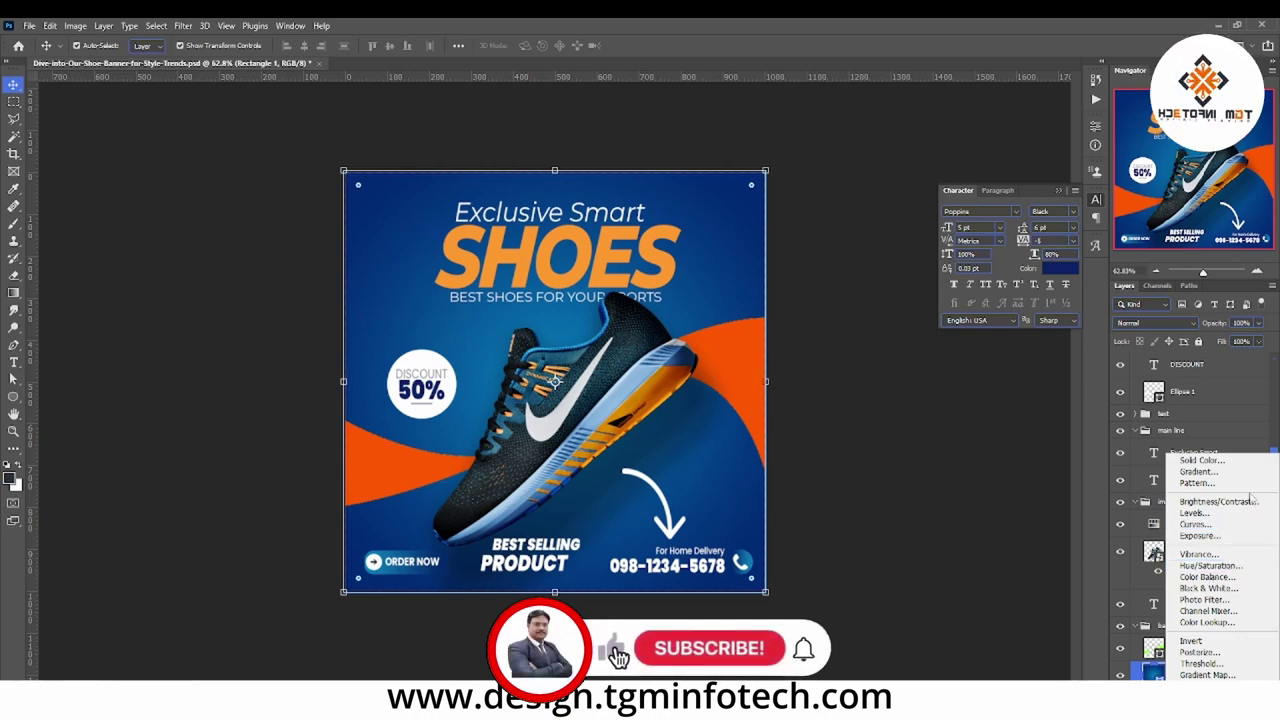
Step: Add a Brightness/Contrast adjustment with brightness -41 and contrast 50
click(1215, 501)
drag(942, 194, 895, 197)
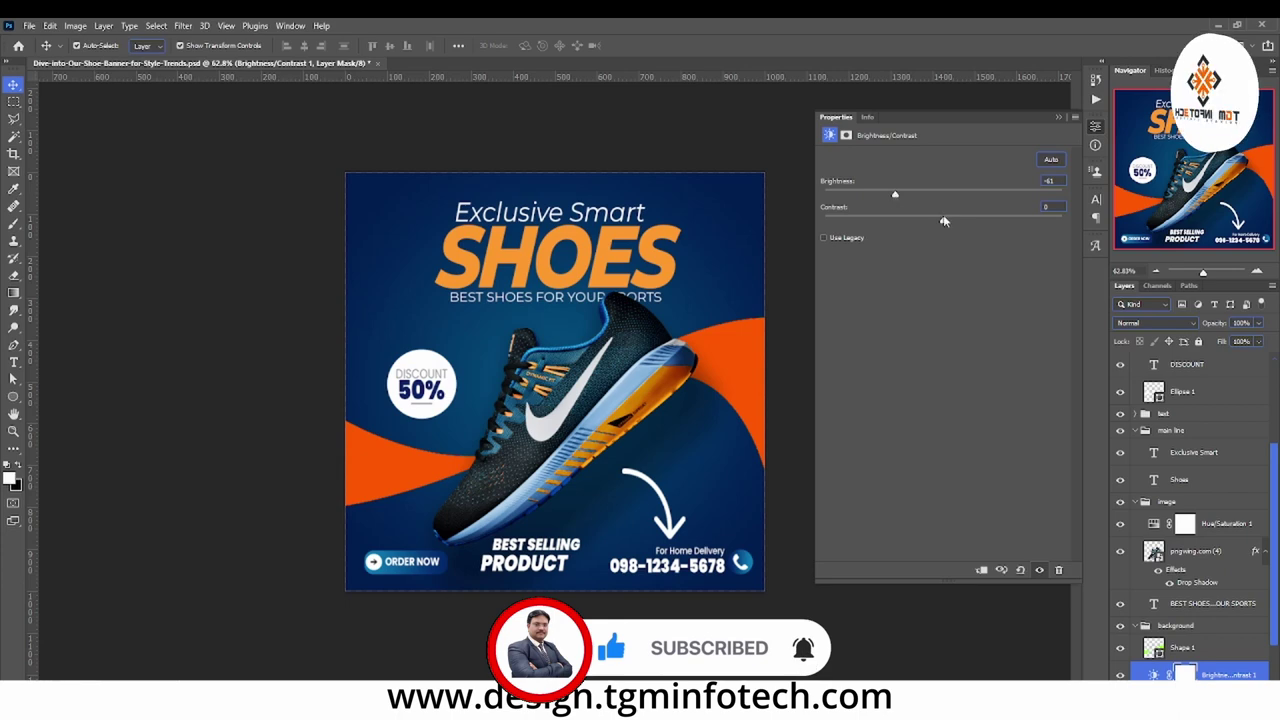
drag(943, 219, 1003, 221)
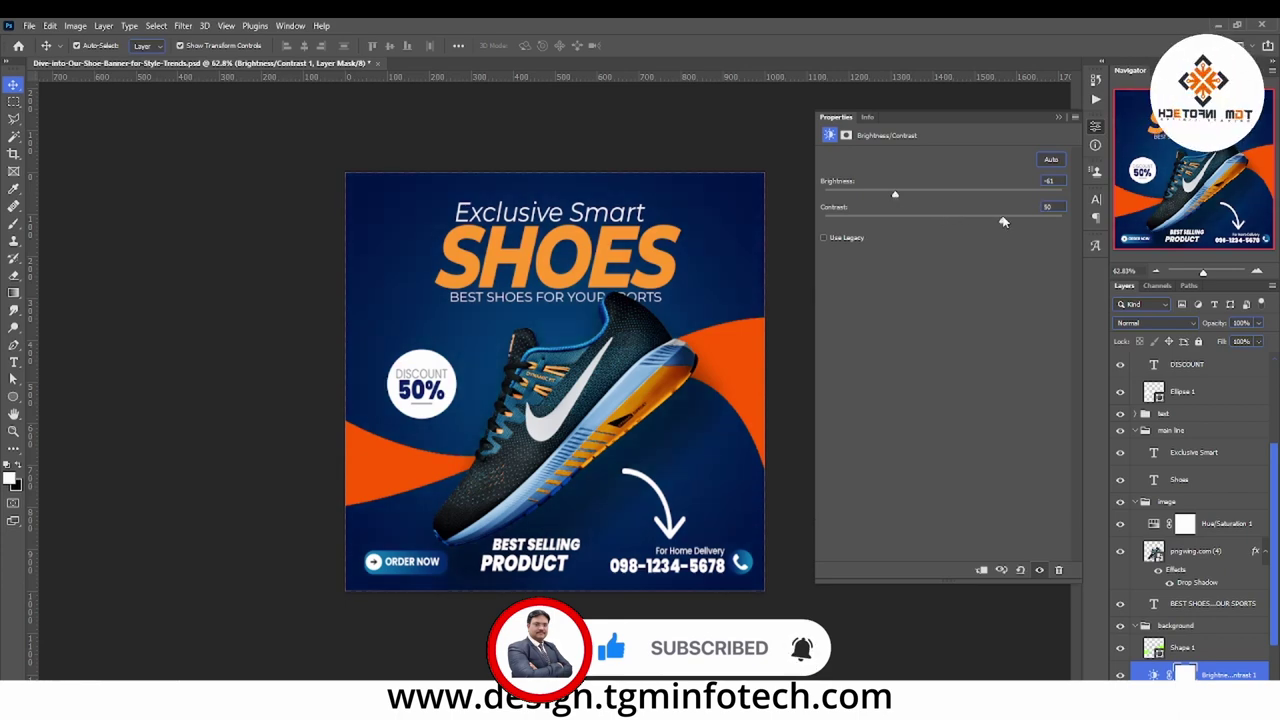
Step: Recolour the SHOES headline to the swoosh's deeper orange, #ff5a00
click(562, 398)
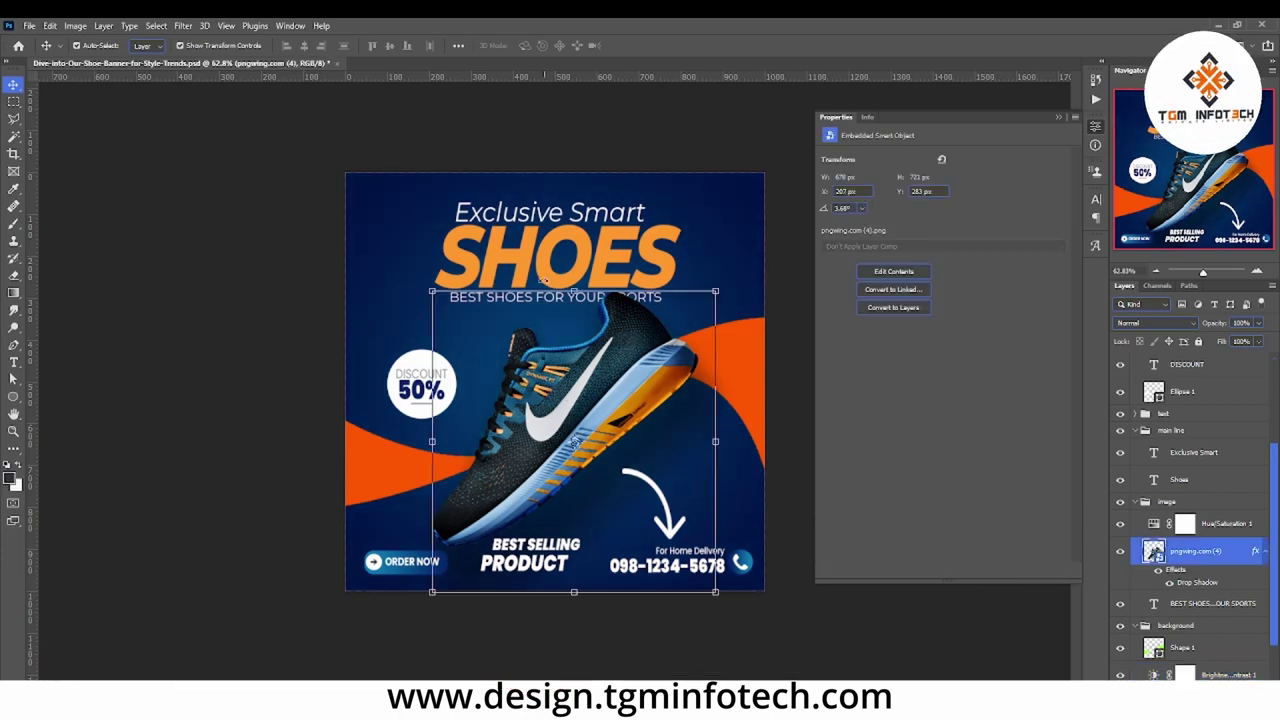
click(566, 245)
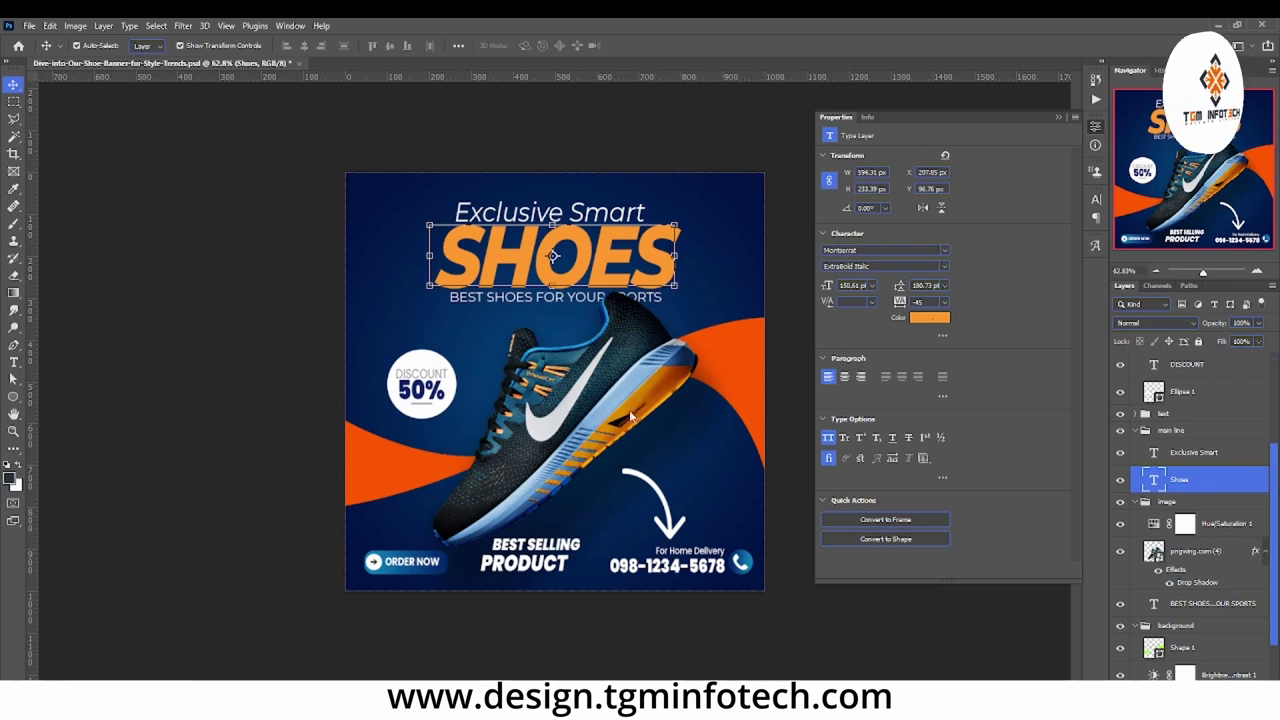
click(422, 468)
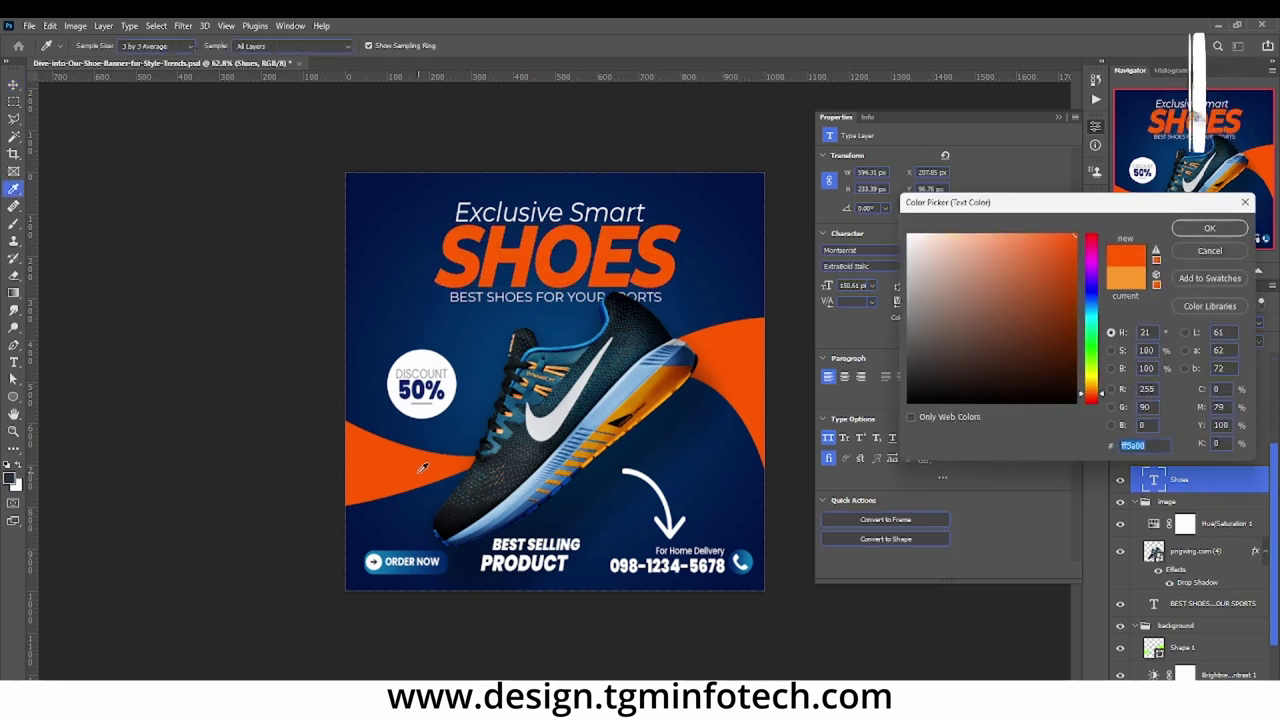
key(Return)
click(13, 431)
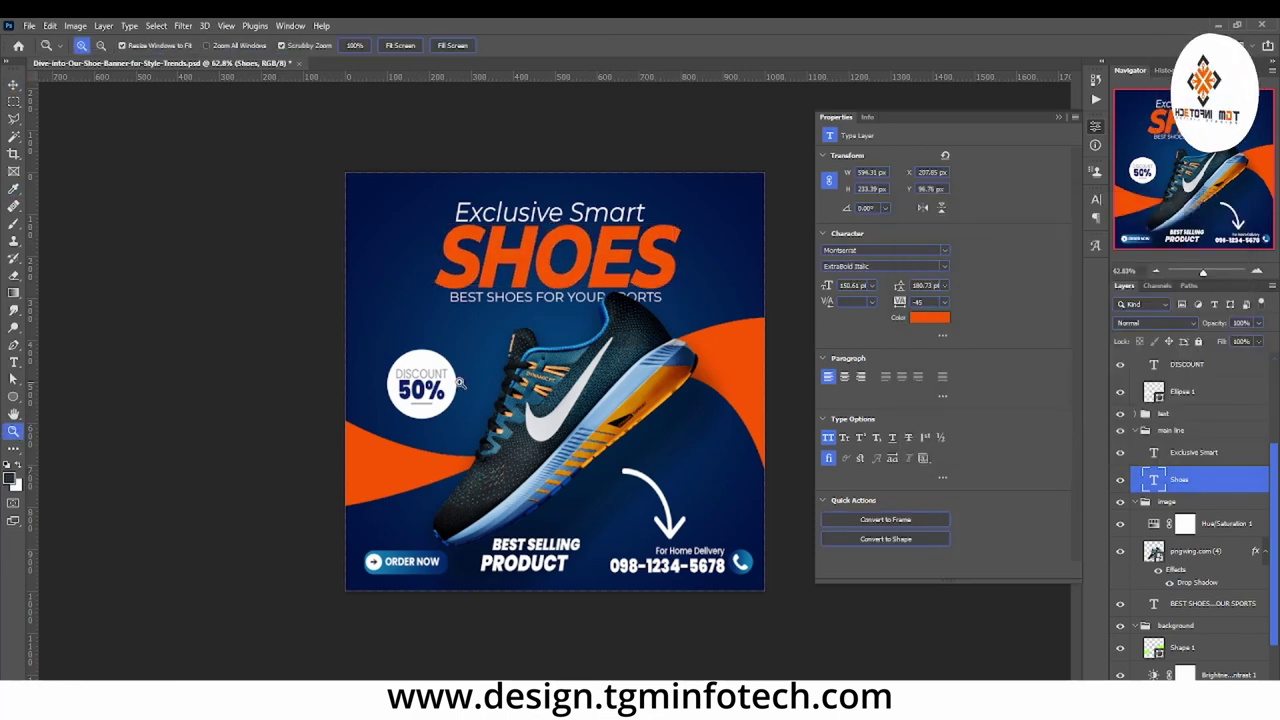
Step: Zoom in and stretch the 50% discount text taller
mouse_move(617, 380)
mouse_down()
mouse_move(640, 382)
mouse_move(623, 366)
mouse_up()
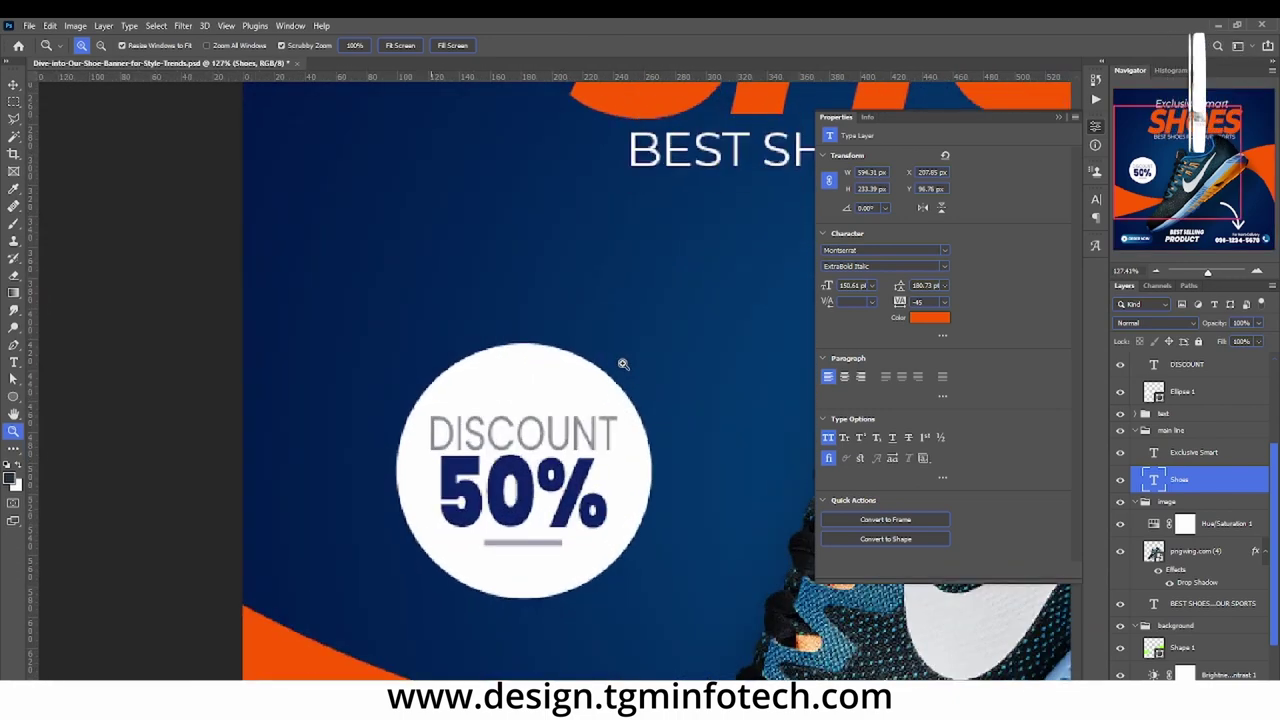
click(13, 84)
click(520, 470)
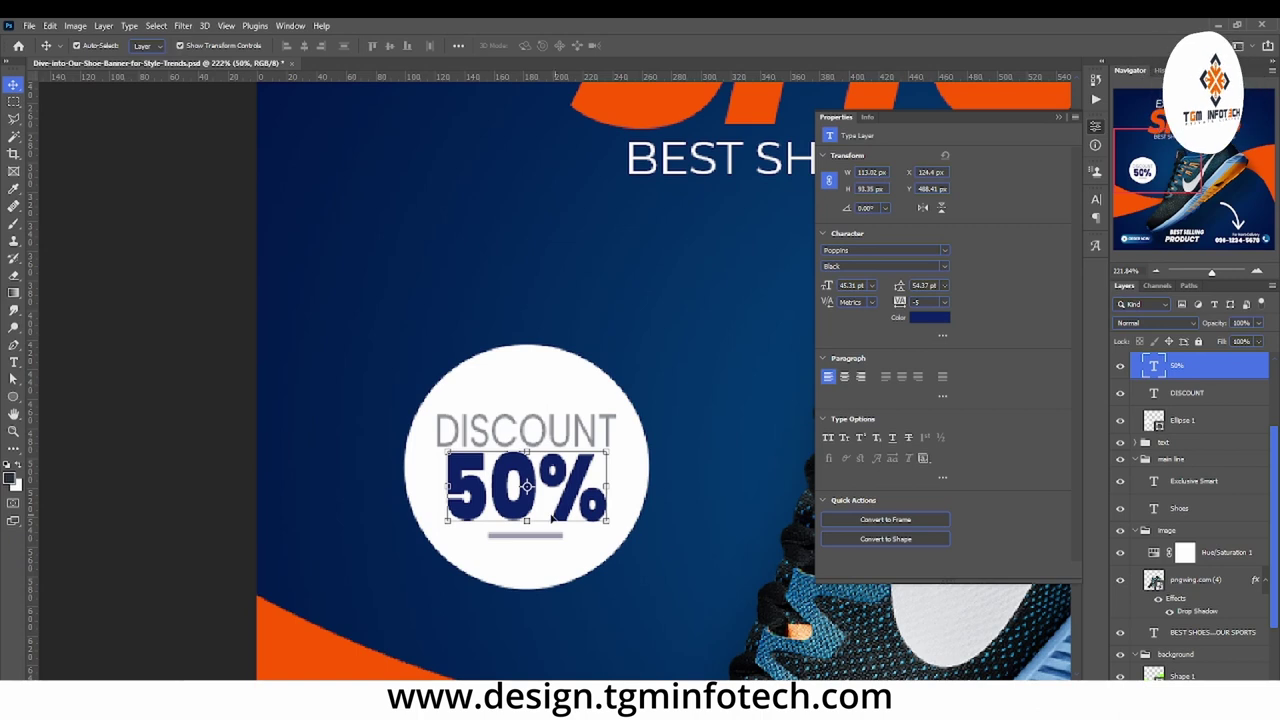
drag(530, 520, 527, 565)
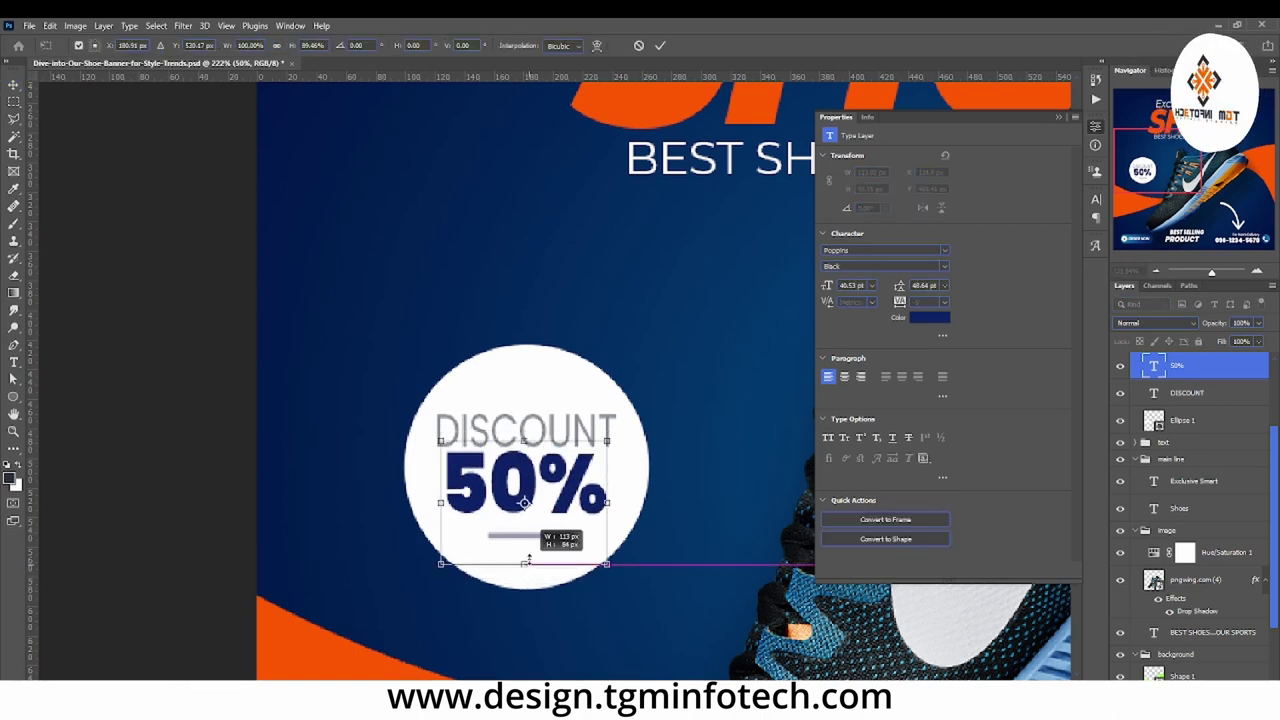
key(Return)
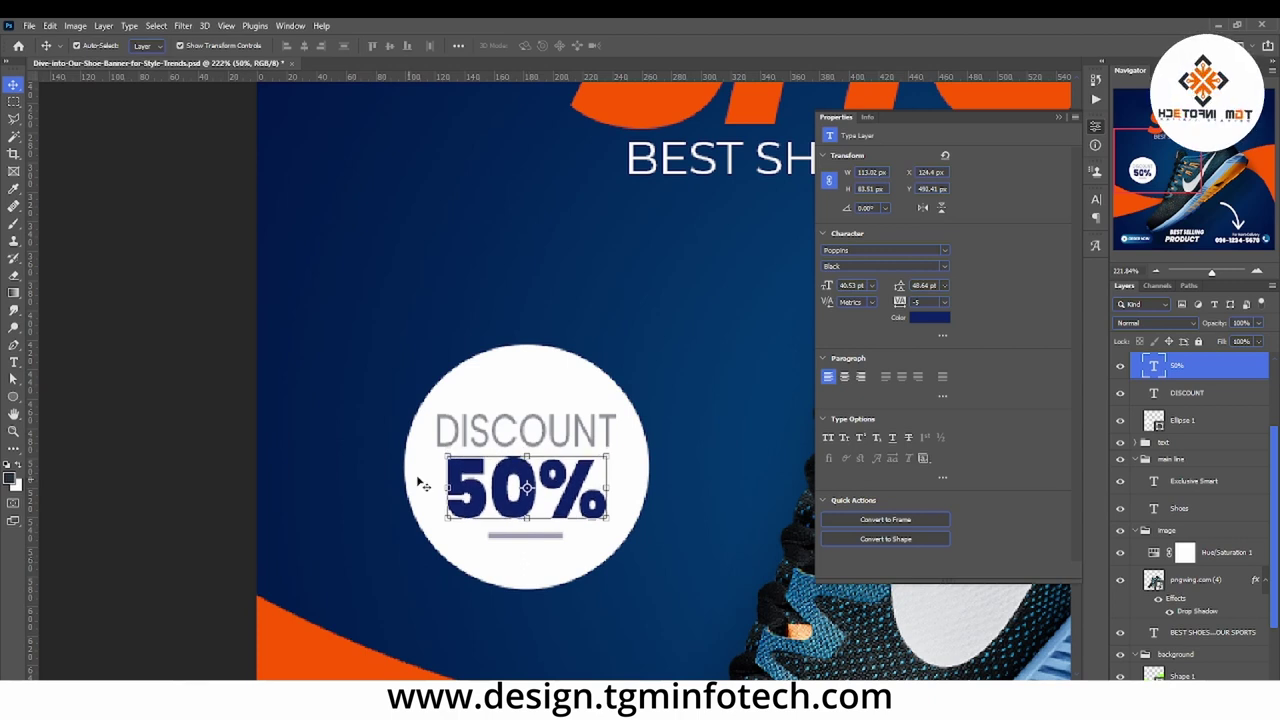
Step: Change the discount badge number from 50 to 75 and zoom back out
double_click(497, 483)
key(shift+Home)
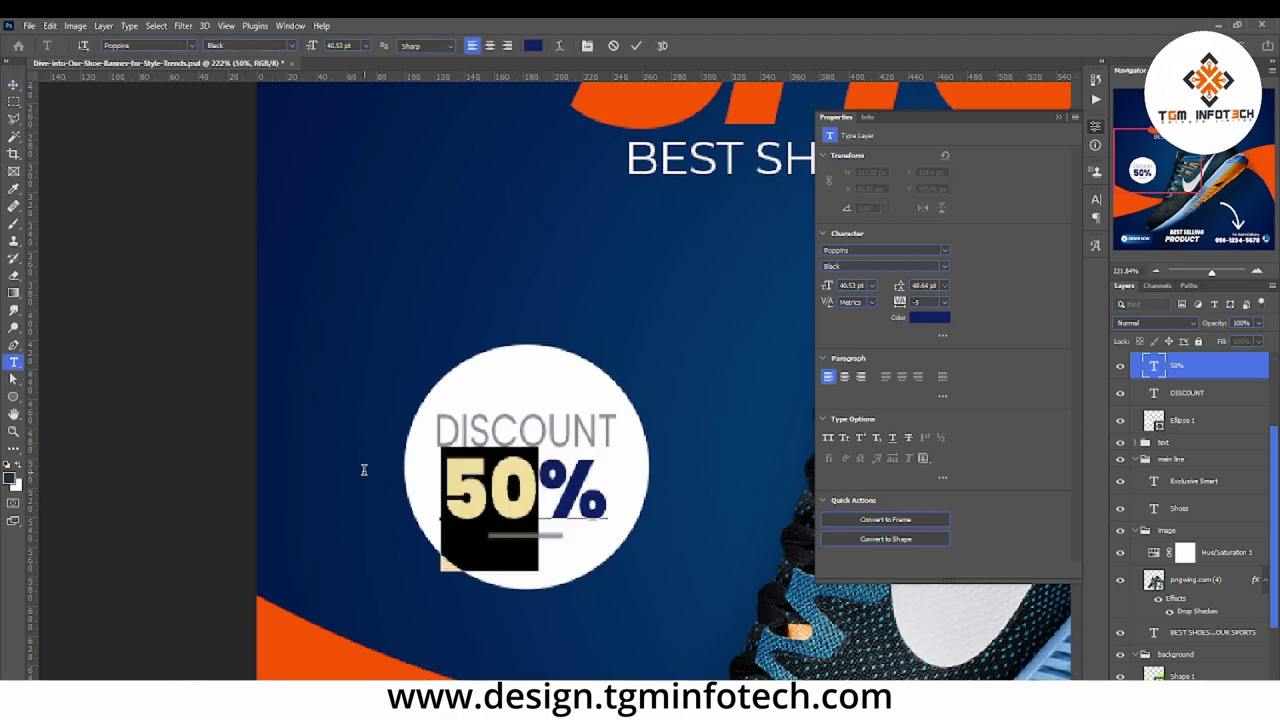
text(75)
click(13, 431)
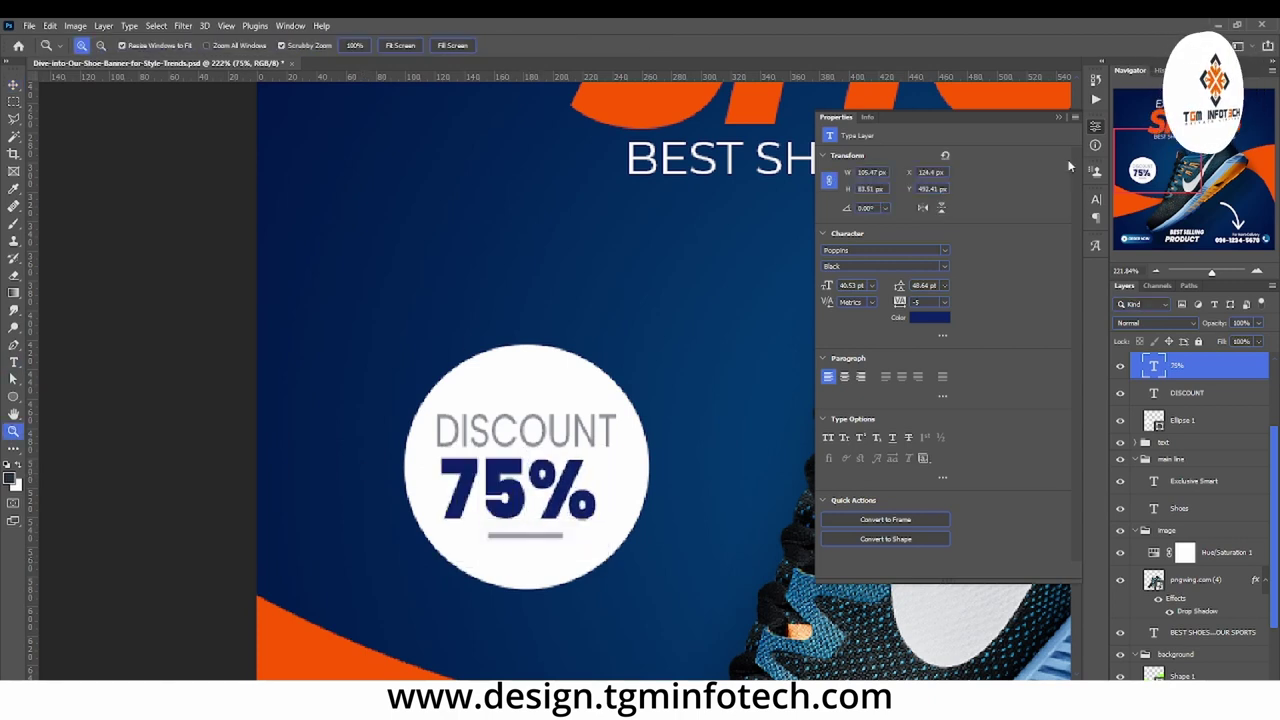
click(1060, 118)
scroll(788, 457, down, 1)
scroll(757, 449, down, 1)
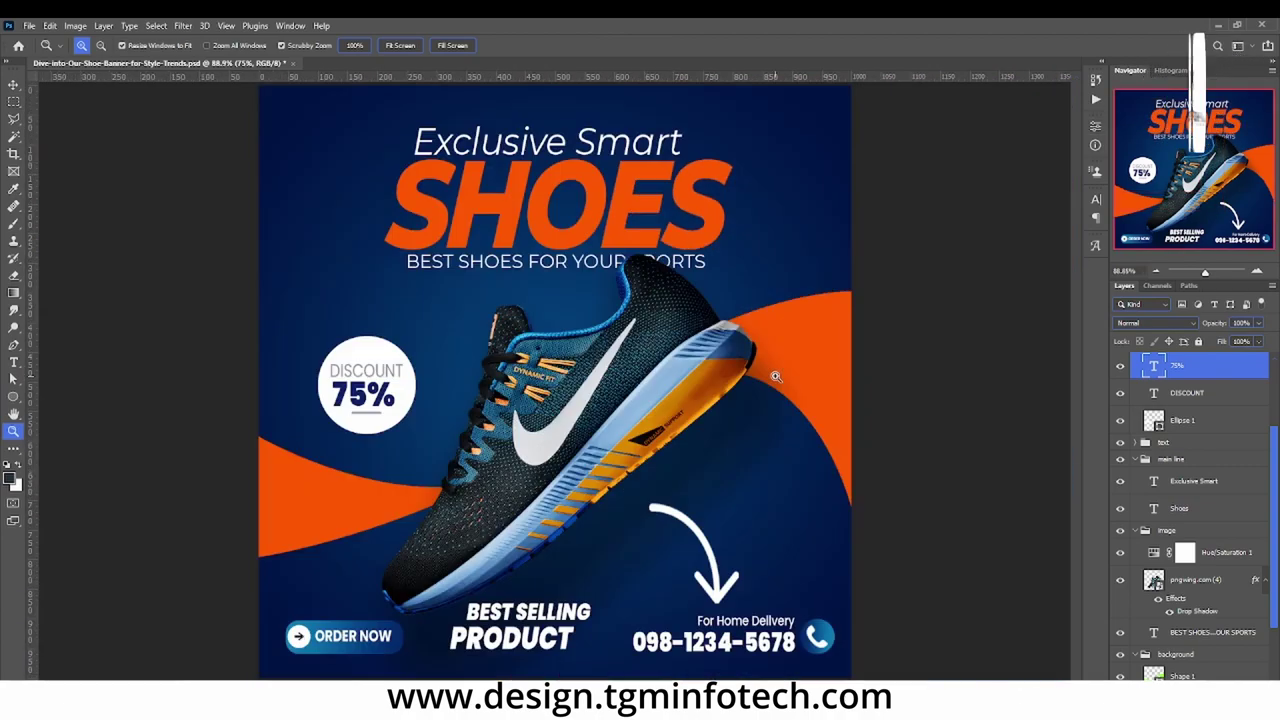
scroll(658, 249, up, 1)
scroll(563, 414, up, 1)
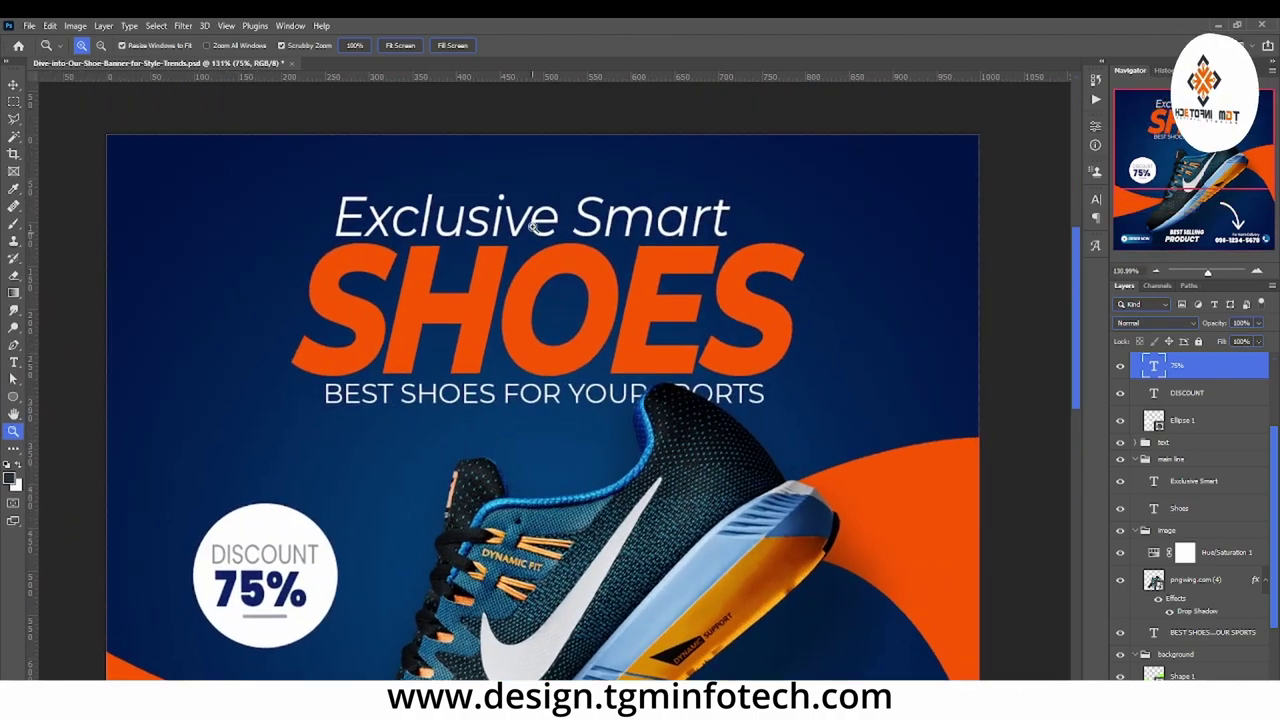
scroll(600, 202, up, 1)
scroll(610, 203, down, 4)
scroll(600, 225, down, 1)
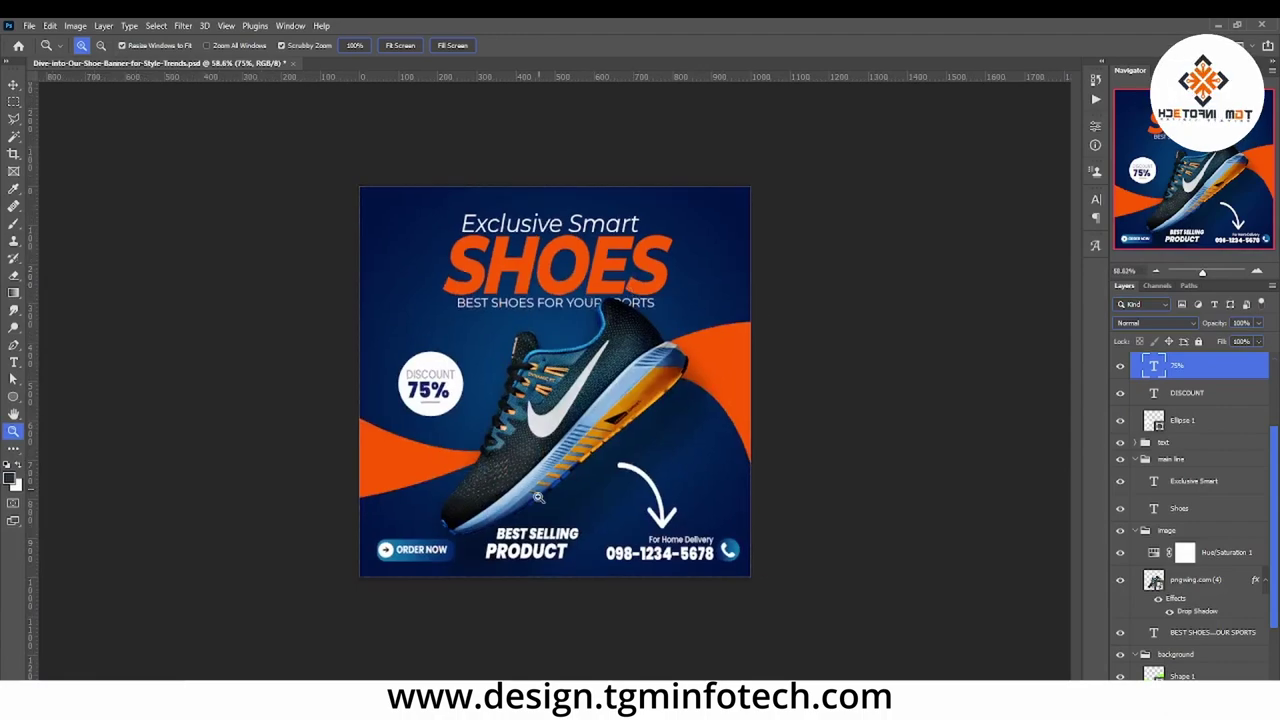
scroll(561, 521, up, 1)
scroll(561, 521, up, 1)
scroll(558, 560, up, 1)
scroll(565, 565, up, 2)
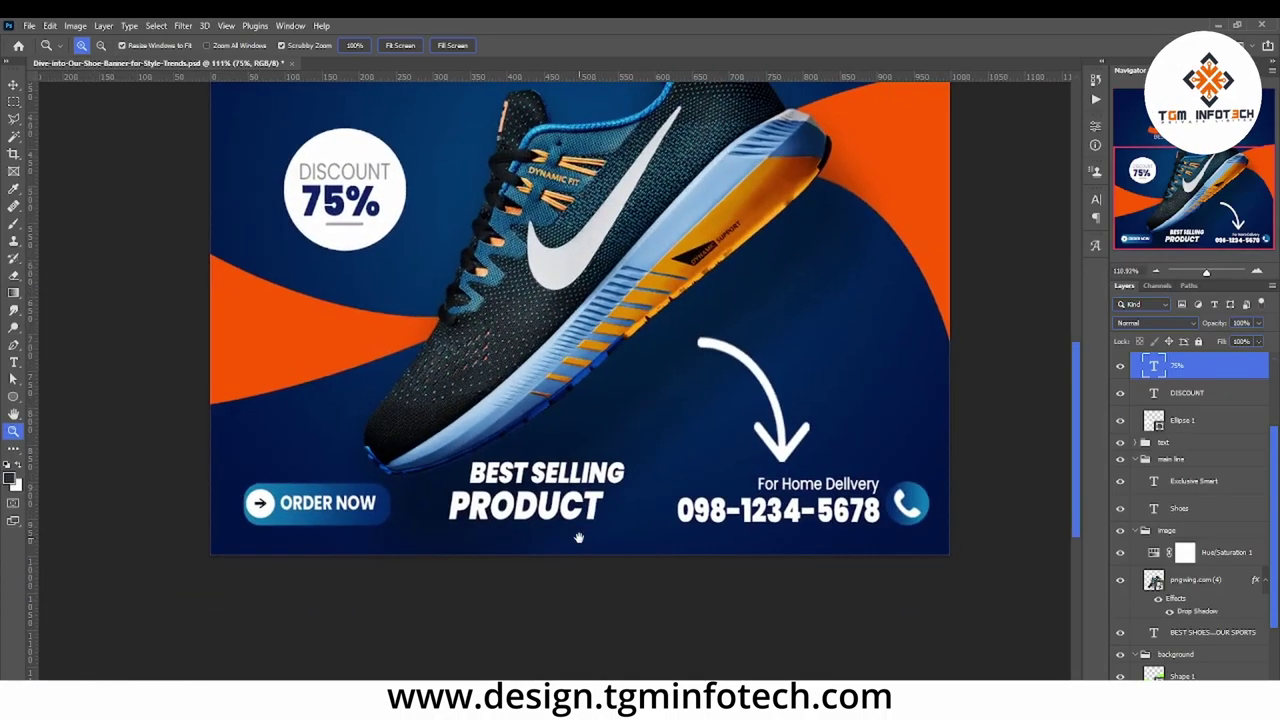
scroll(310, 500, up, 1)
scroll(310, 500, up, 1)
Step: Widen the ORDER NOW button shape slightly left and raise its bottom edge
key(v)
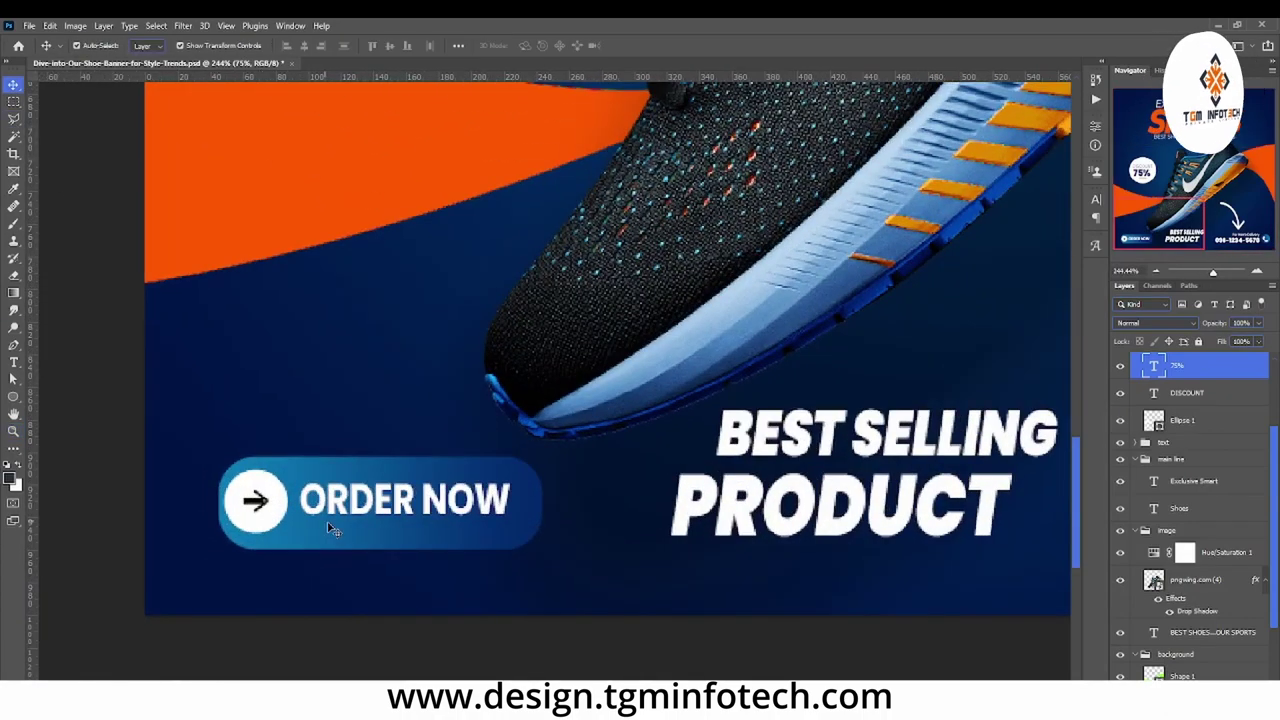
click(333, 533)
drag(218, 503, 209, 503)
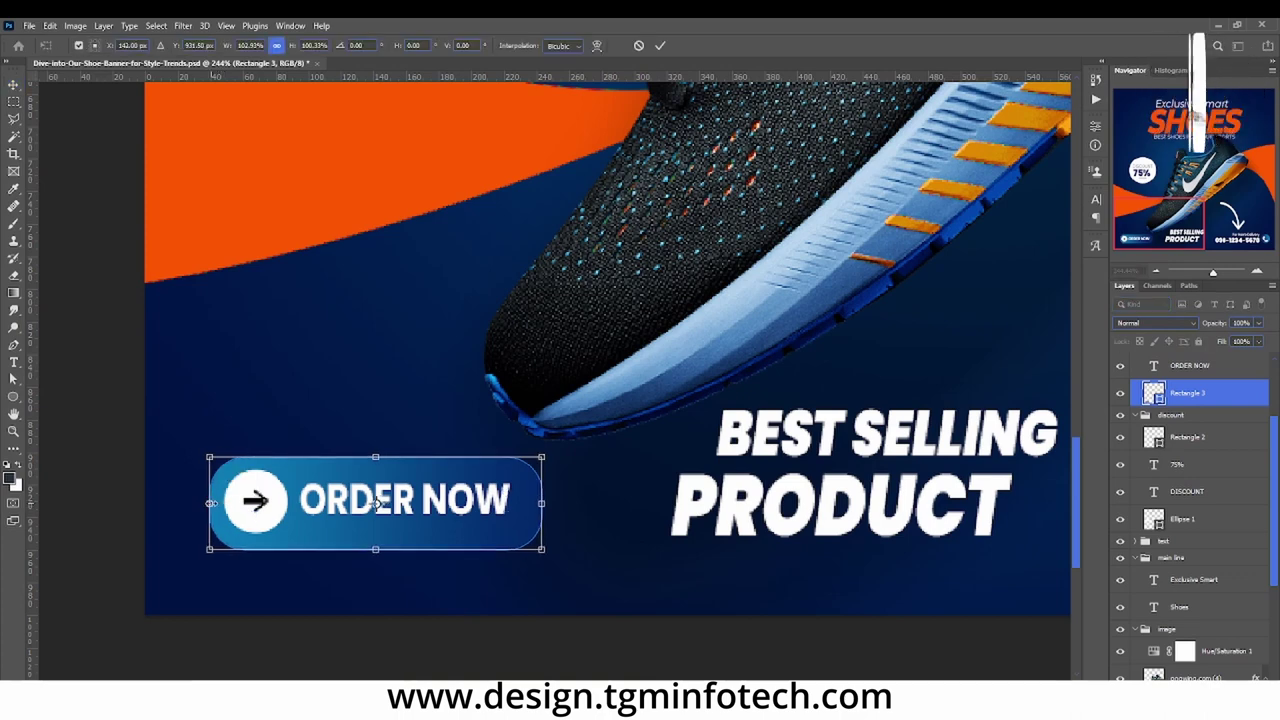
drag(378, 551, 378, 541)
key(Return)
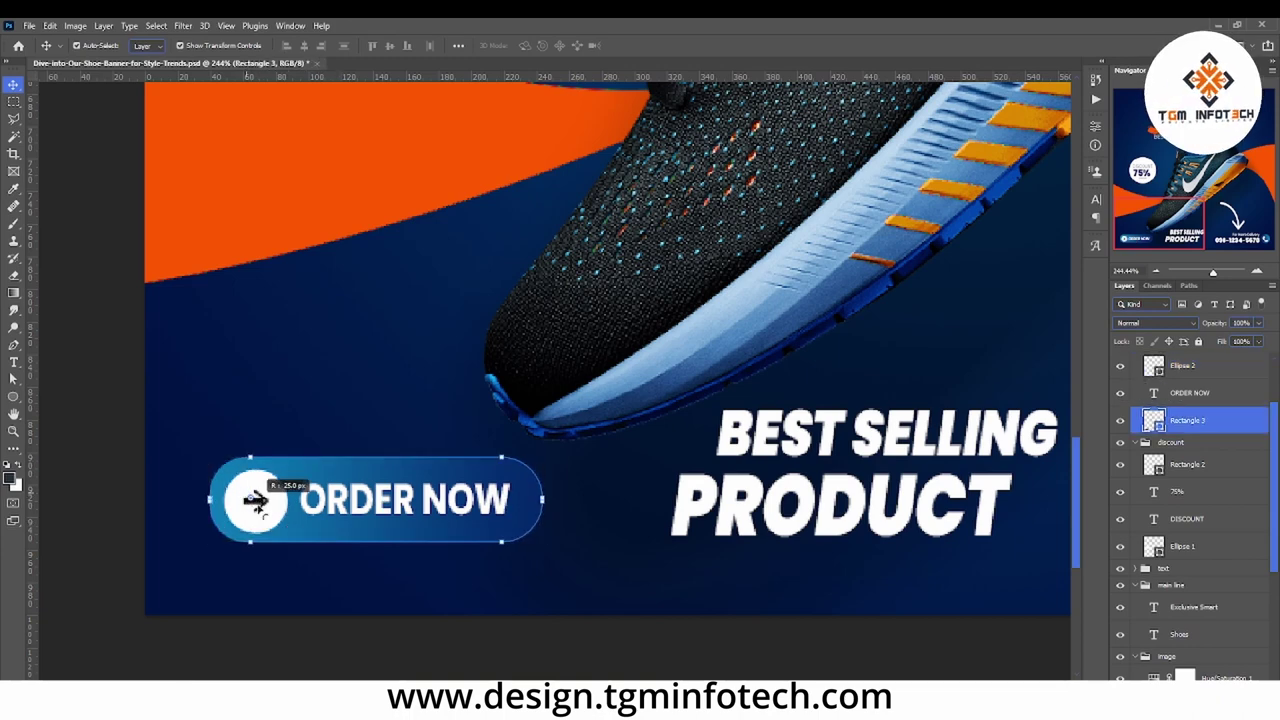
Step: Squash the ORDER NOW label to about 76% height and nudge it into place
click(277, 520)
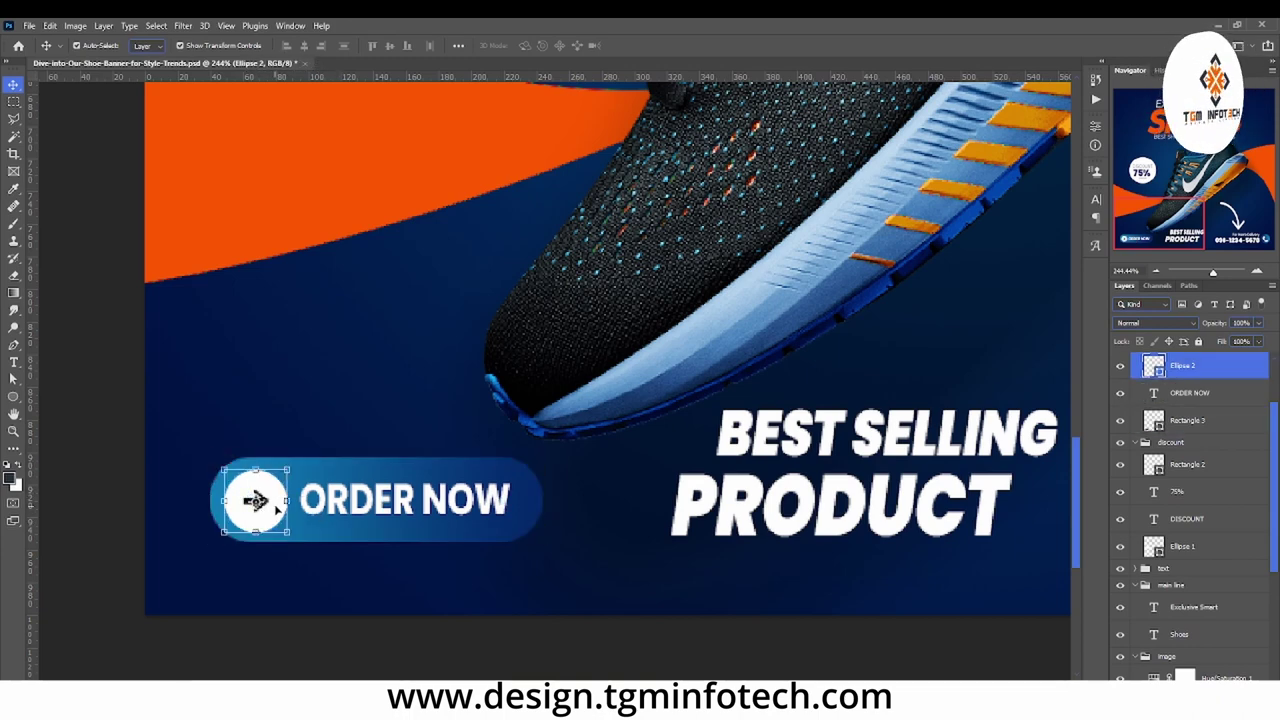
click(430, 510)
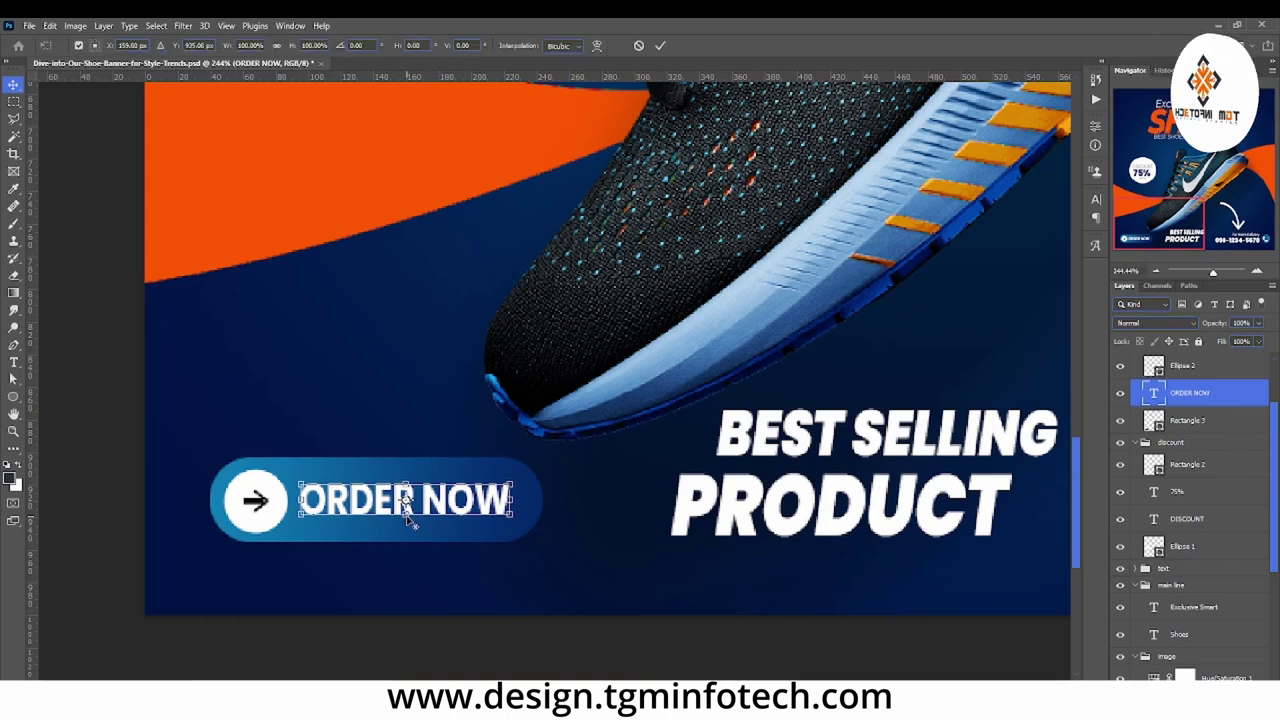
key(ctrl+t)
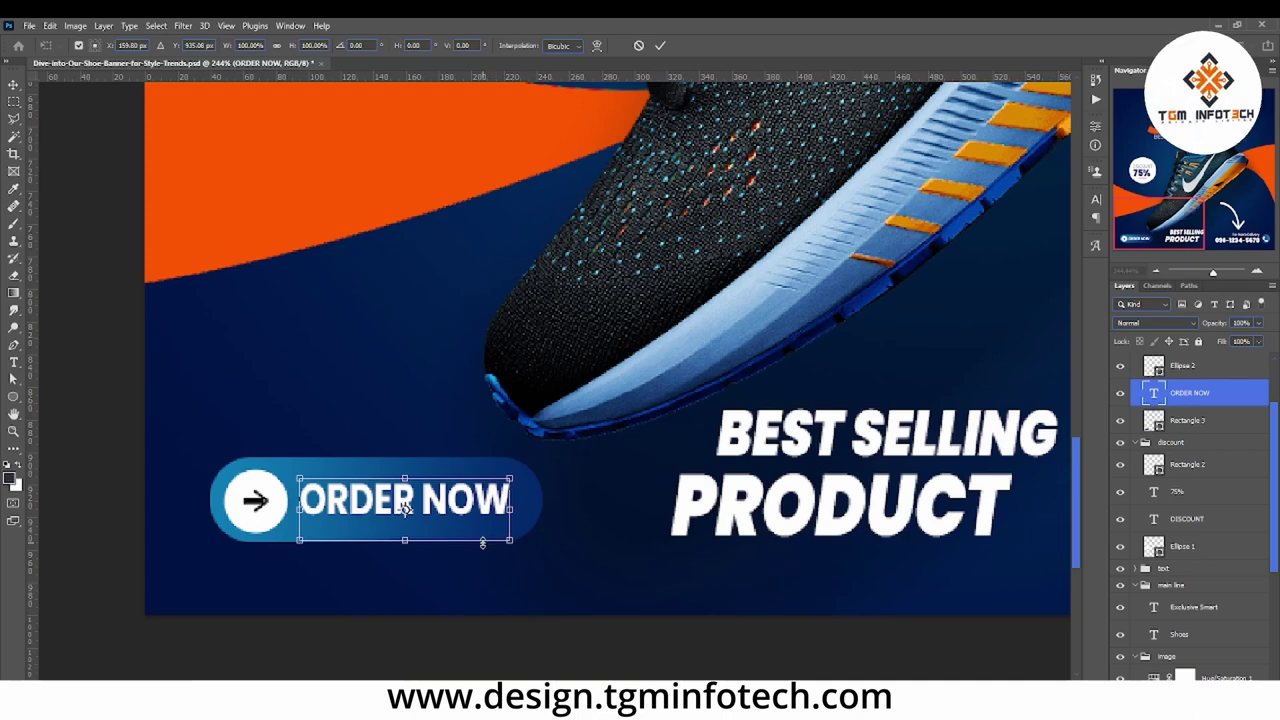
drag(482, 543, 483, 527)
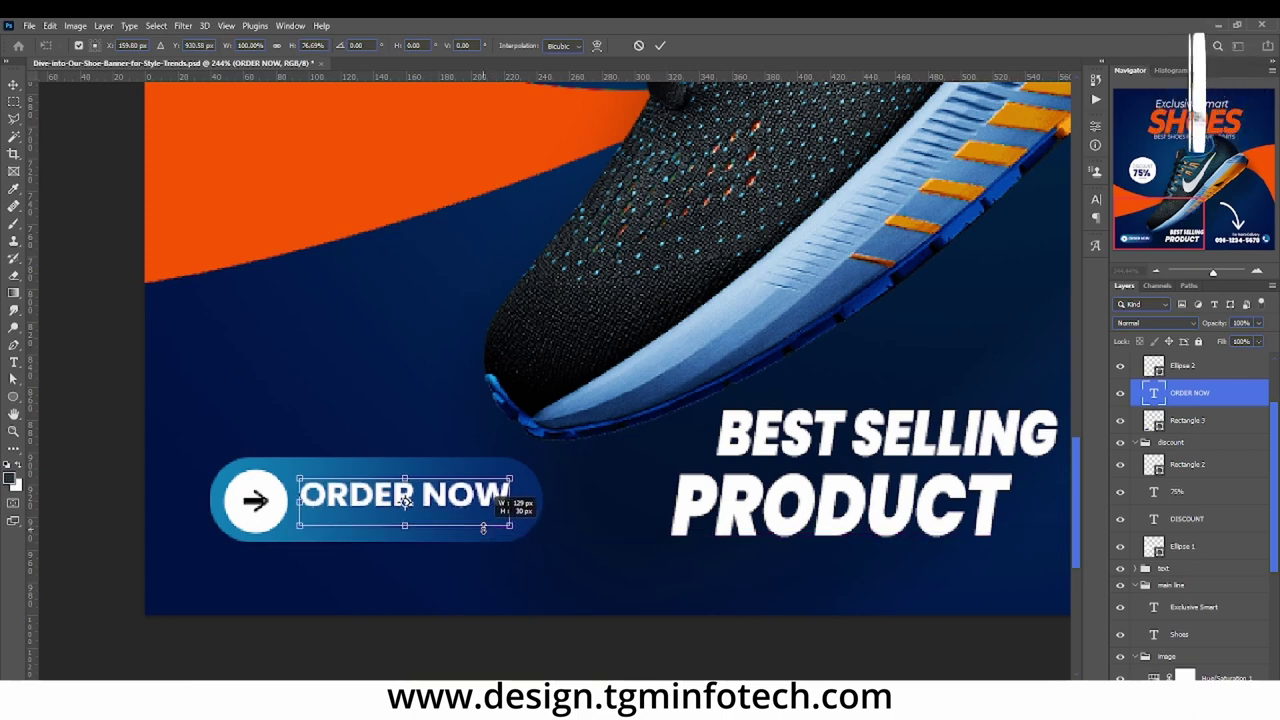
key(Return)
key(Down)
key(Down)
key(Down)
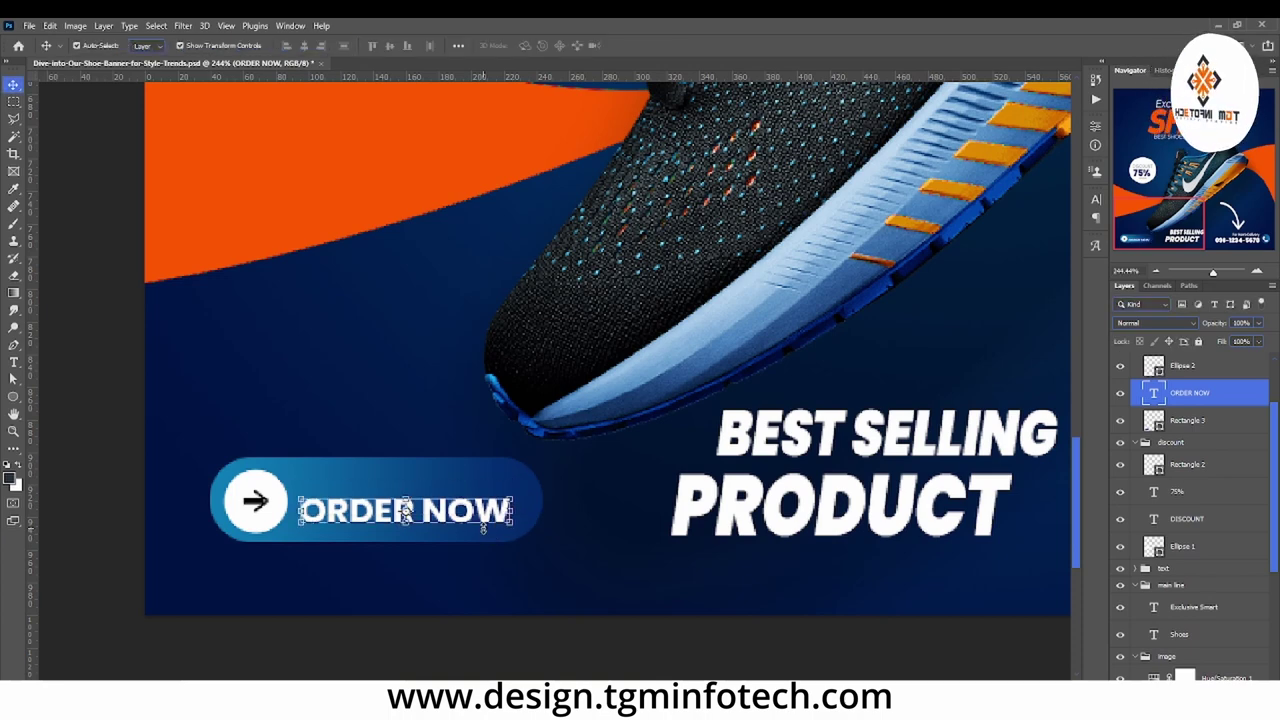
key(Up)
key(Up)
key(Up)
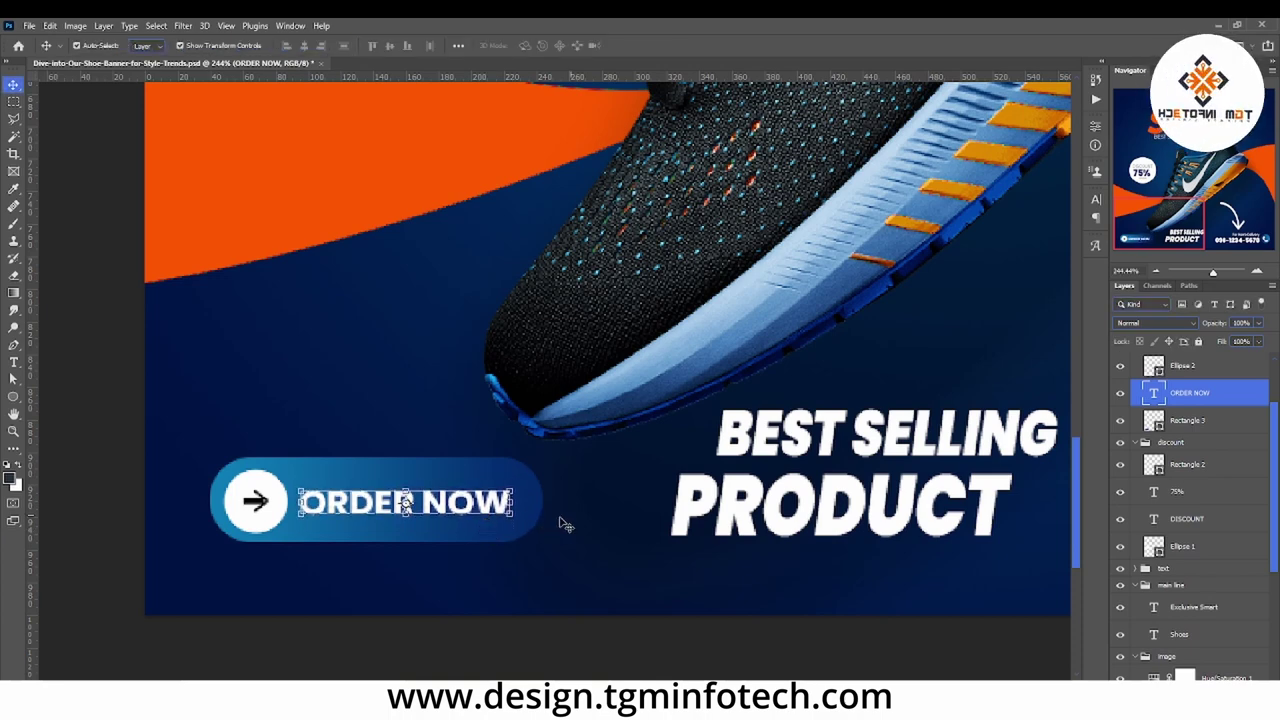
click(507, 480)
Step: Set the ORDER NOW button gradient's left stop to the banner's orange
double_click(1154, 420)
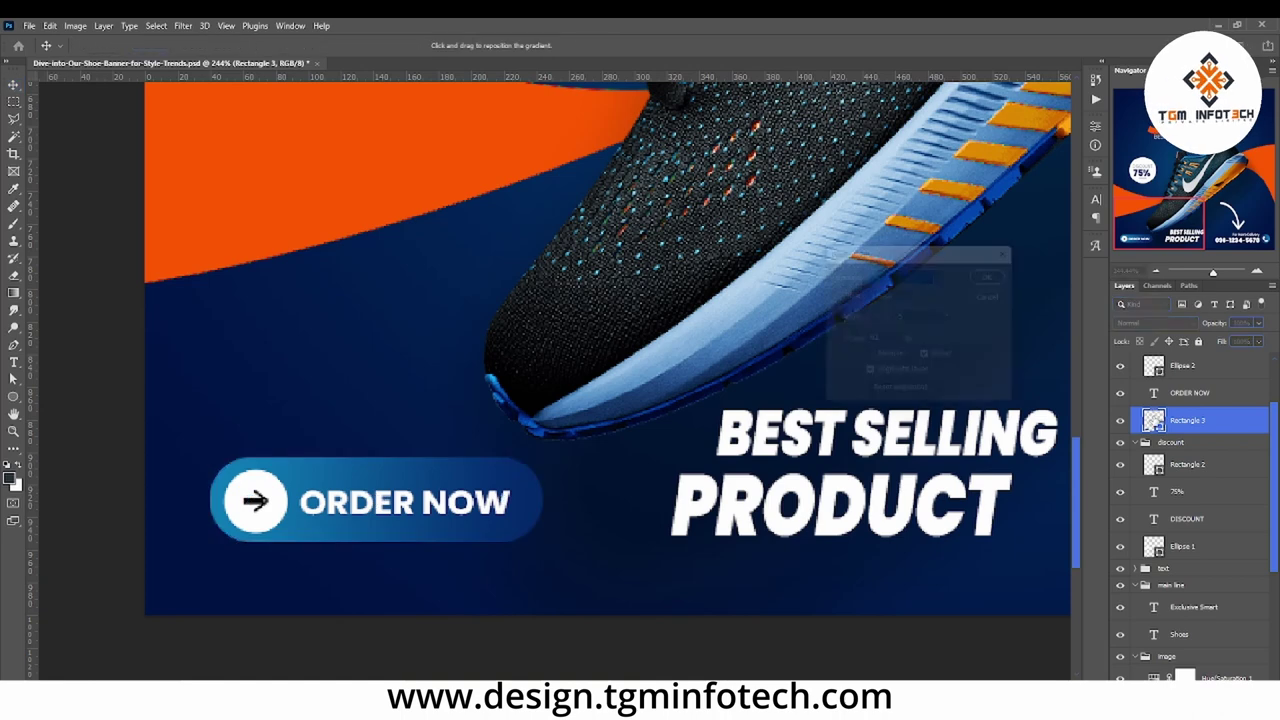
click(901, 278)
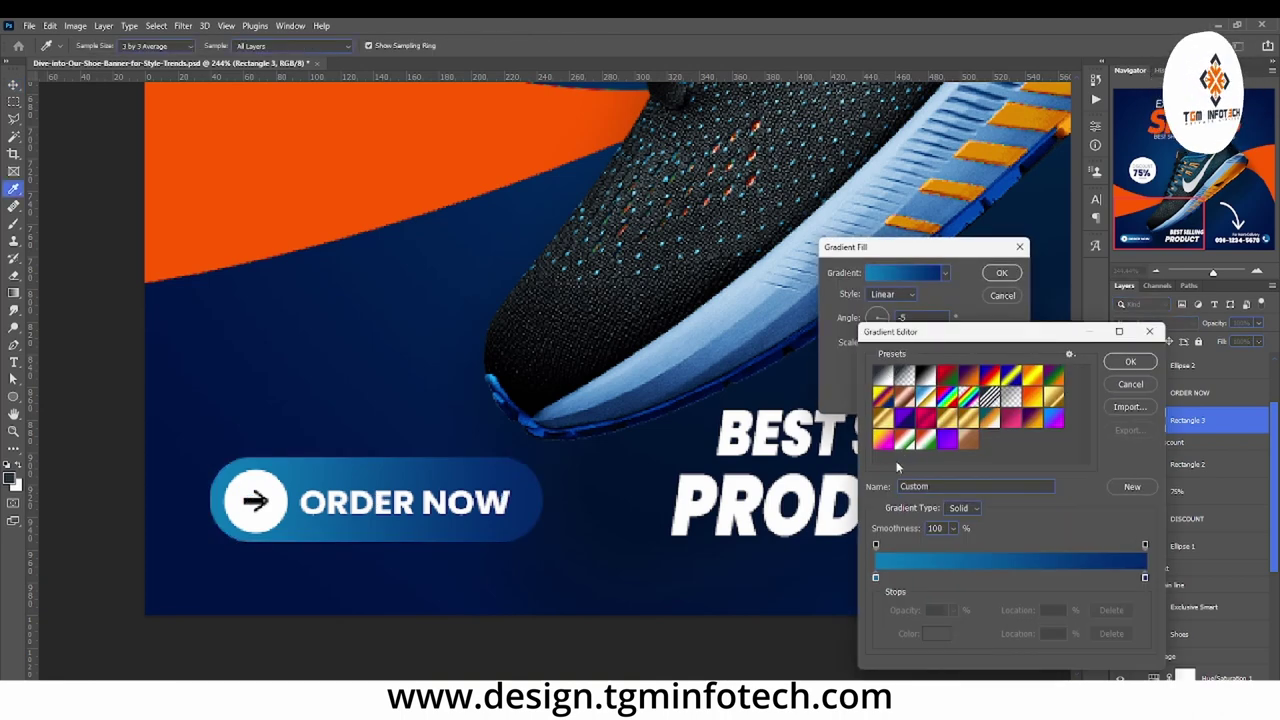
click(877, 577)
click(936, 633)
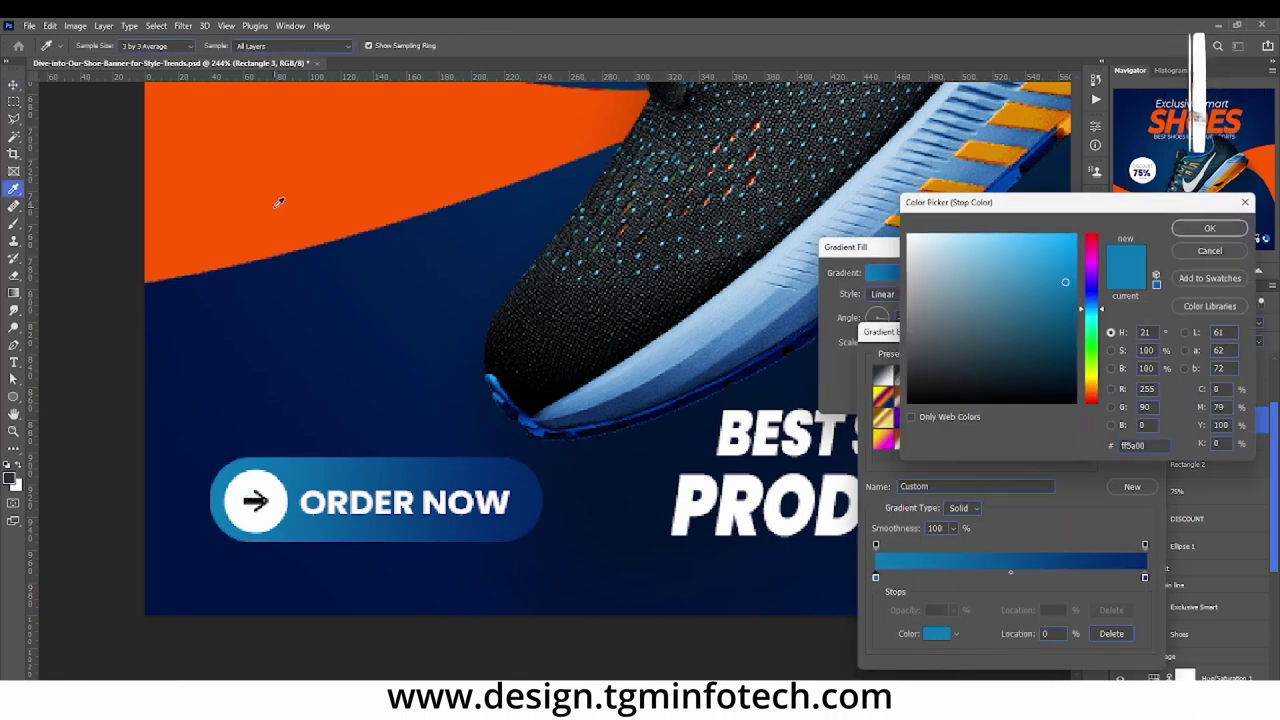
click(279, 202)
key(Return)
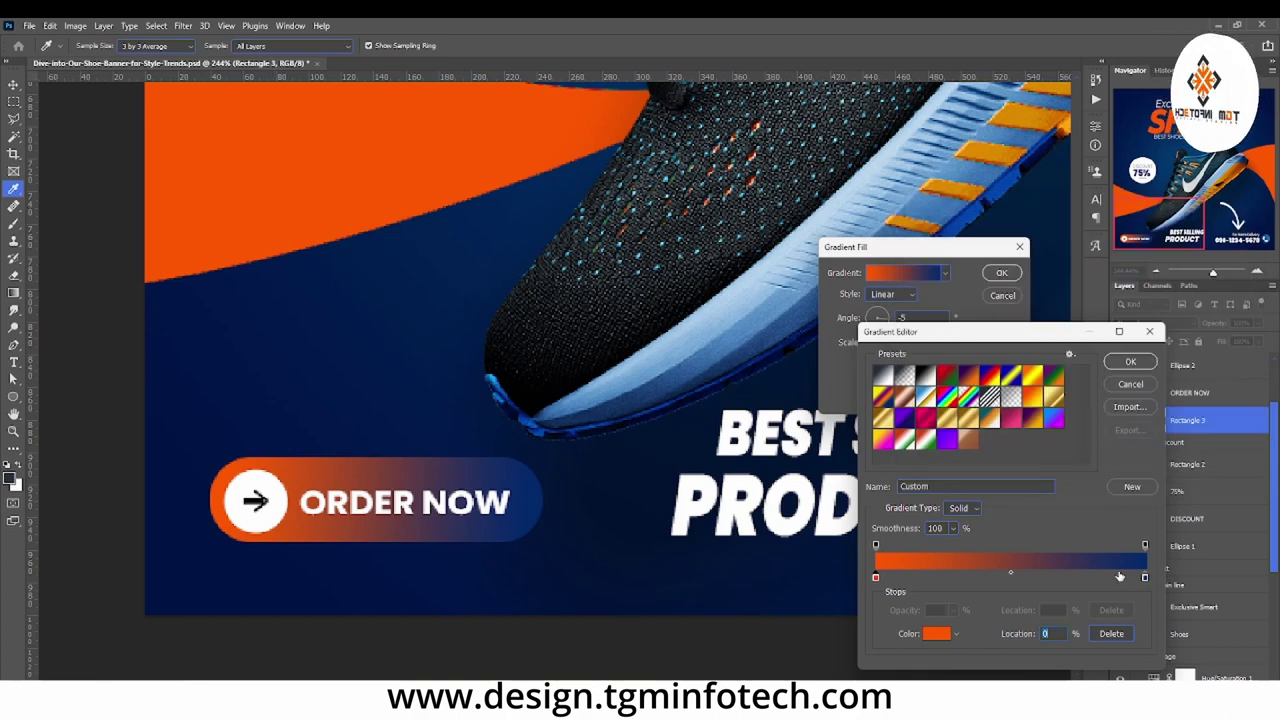
Step: Set the right stop to dark burnt orange #a23900 and apply the gradient fill
click(1145, 578)
click(936, 633)
click(373, 181)
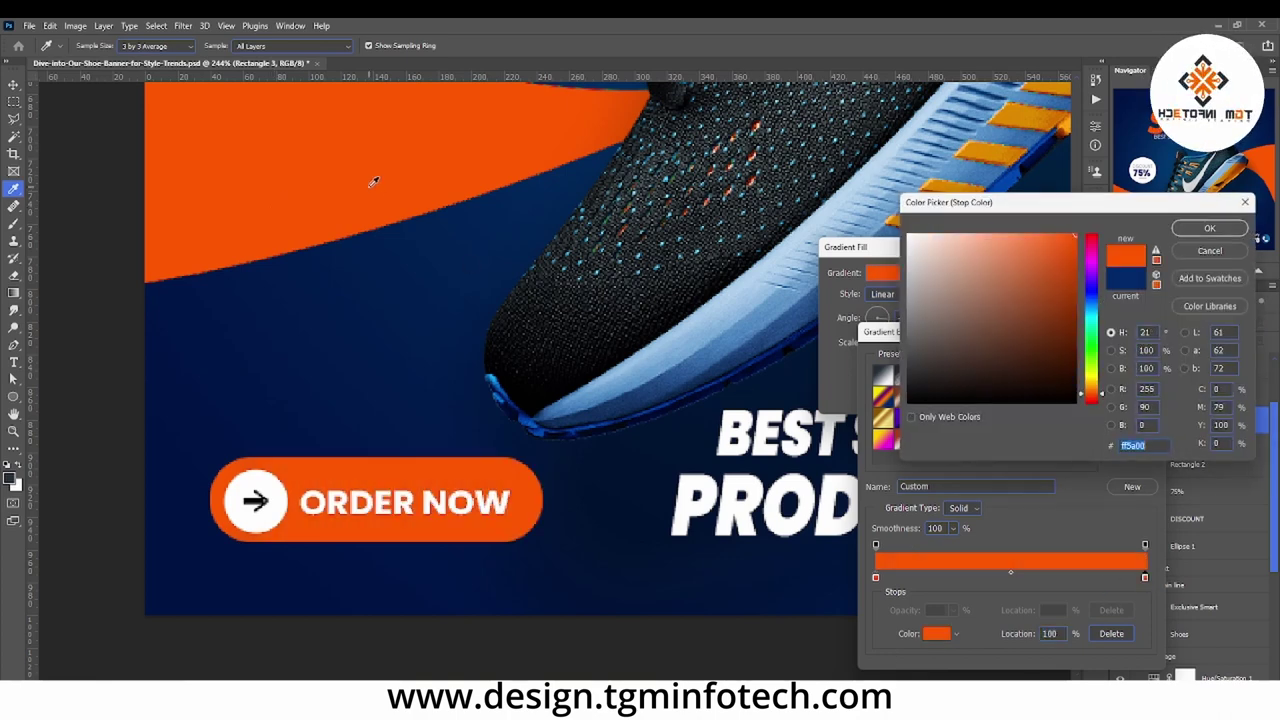
drag(1067, 256, 1093, 305)
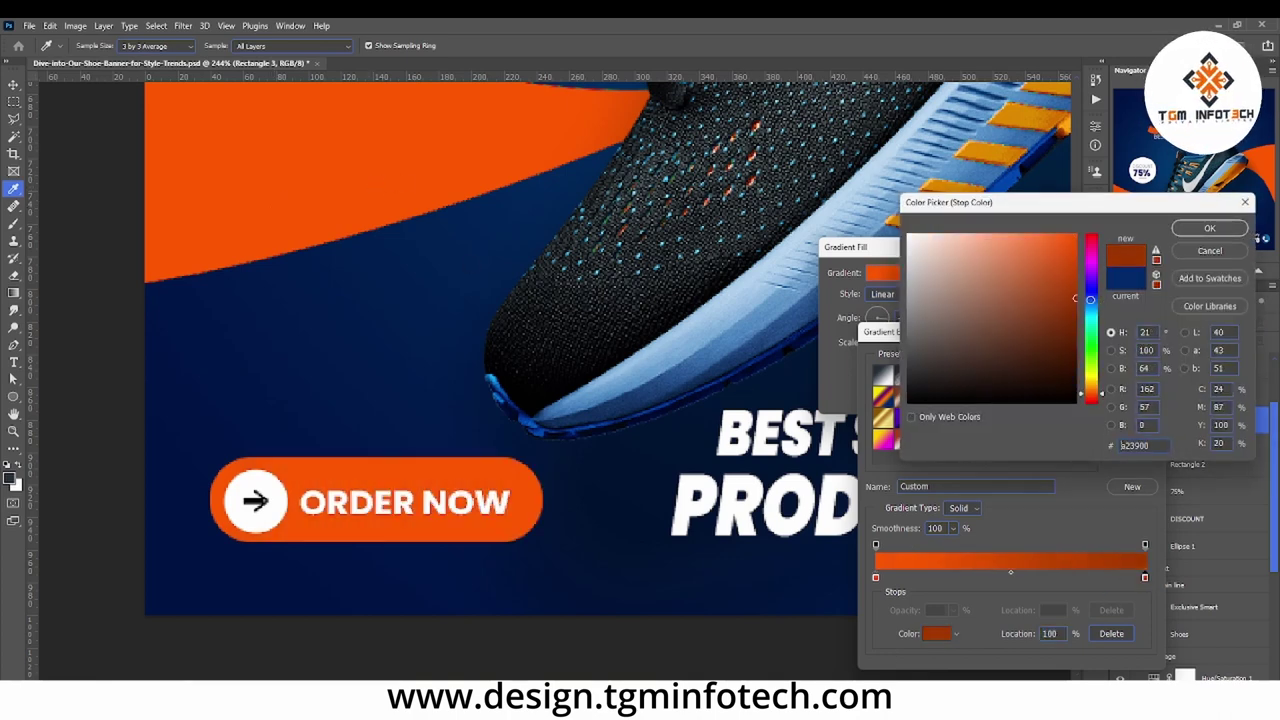
key(Return)
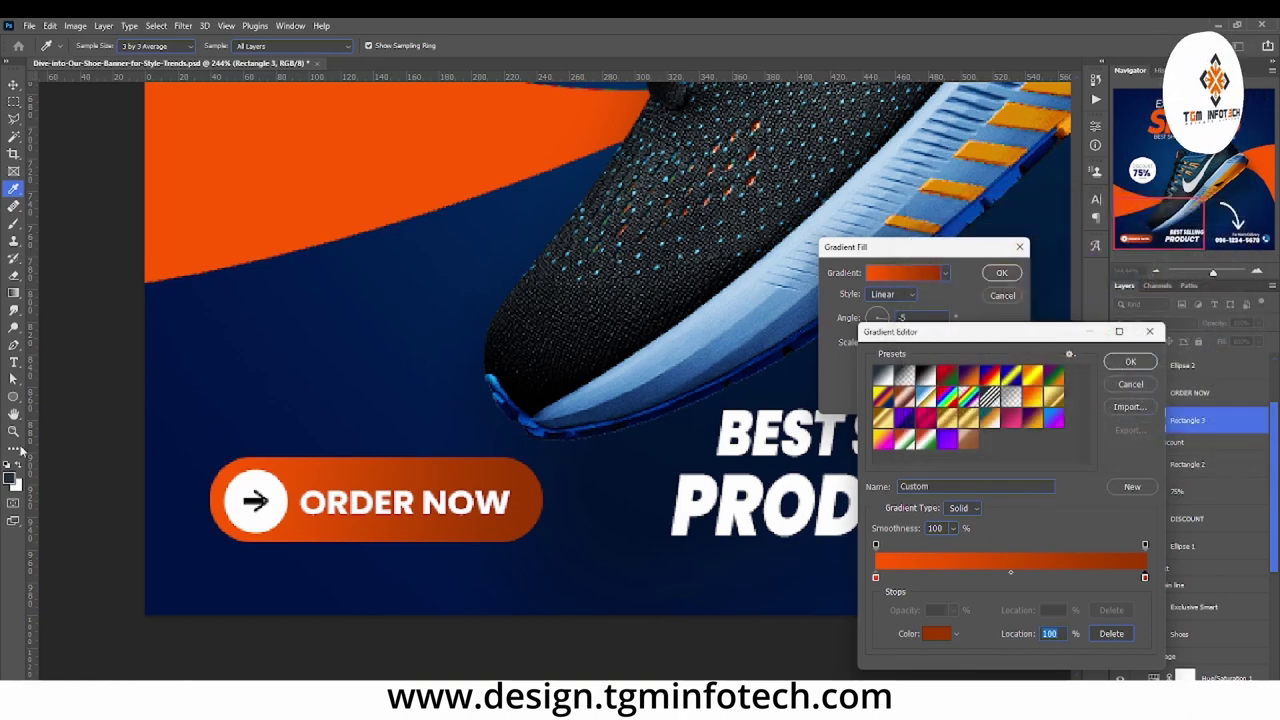
key(Return)
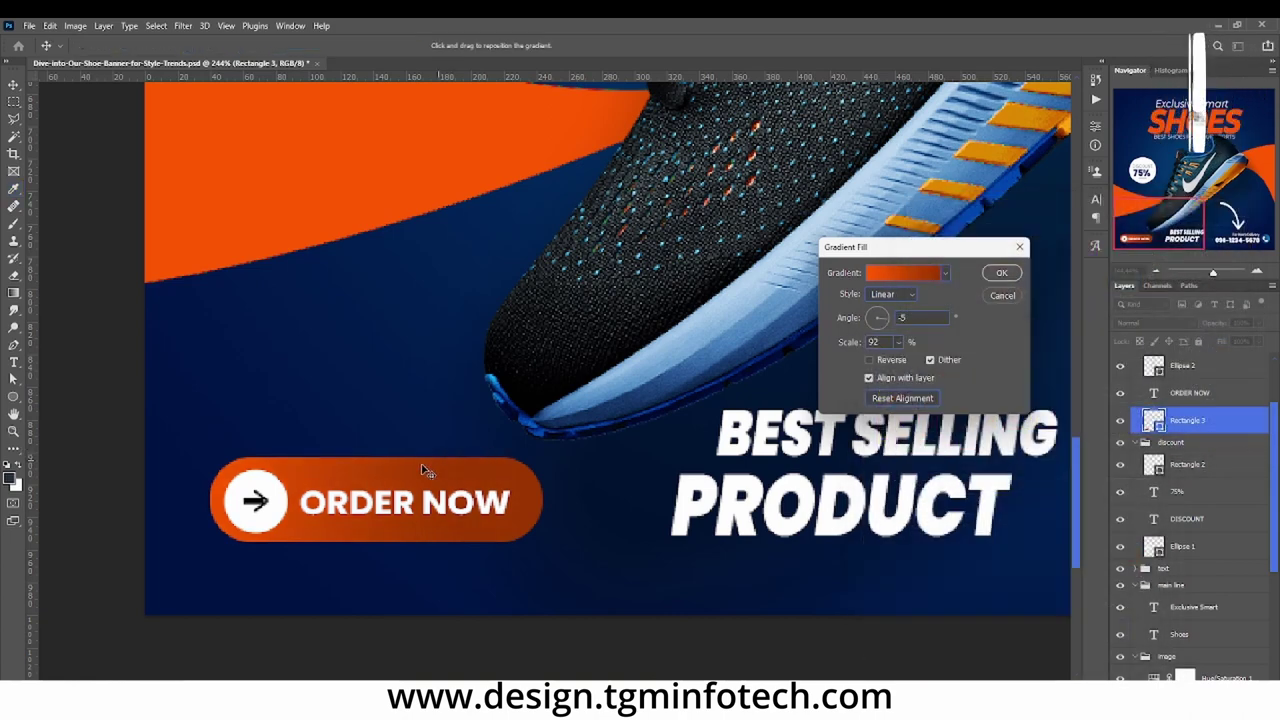
click(1001, 273)
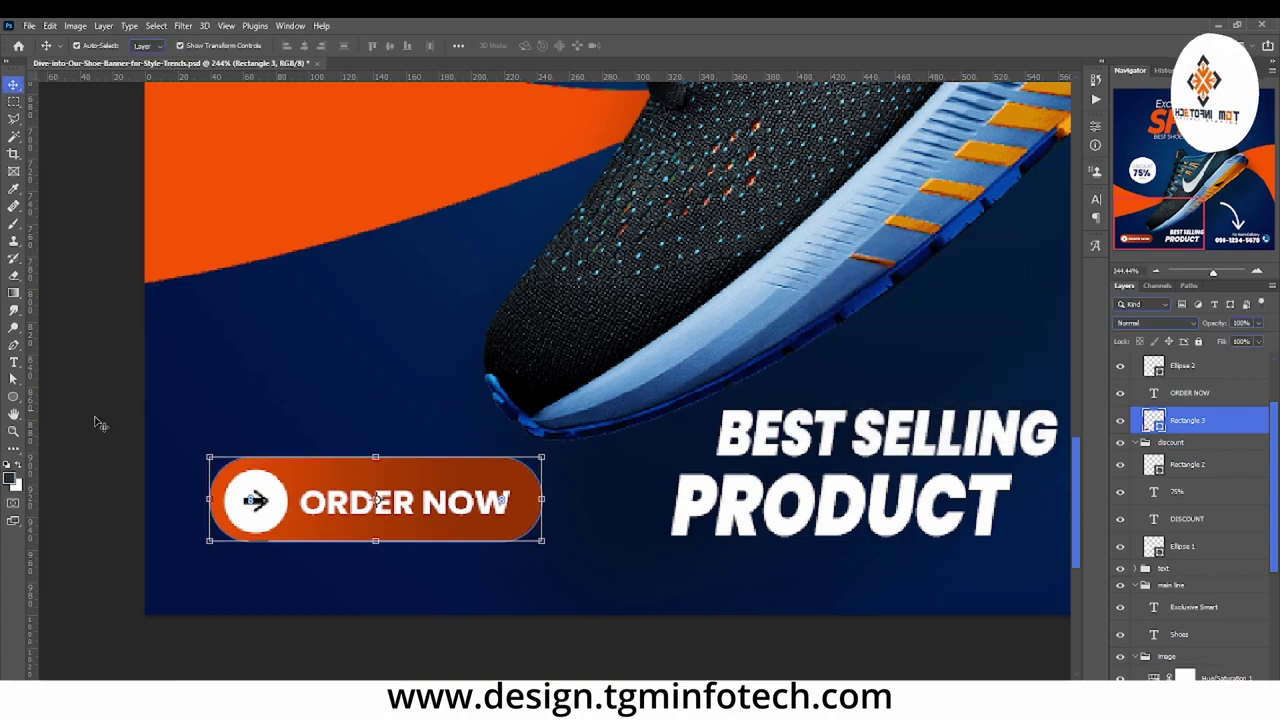
click(13, 430)
mouse_move(550, 380)
mouse_down()
mouse_move(390, 395)
mouse_move(823, 391)
mouse_up()
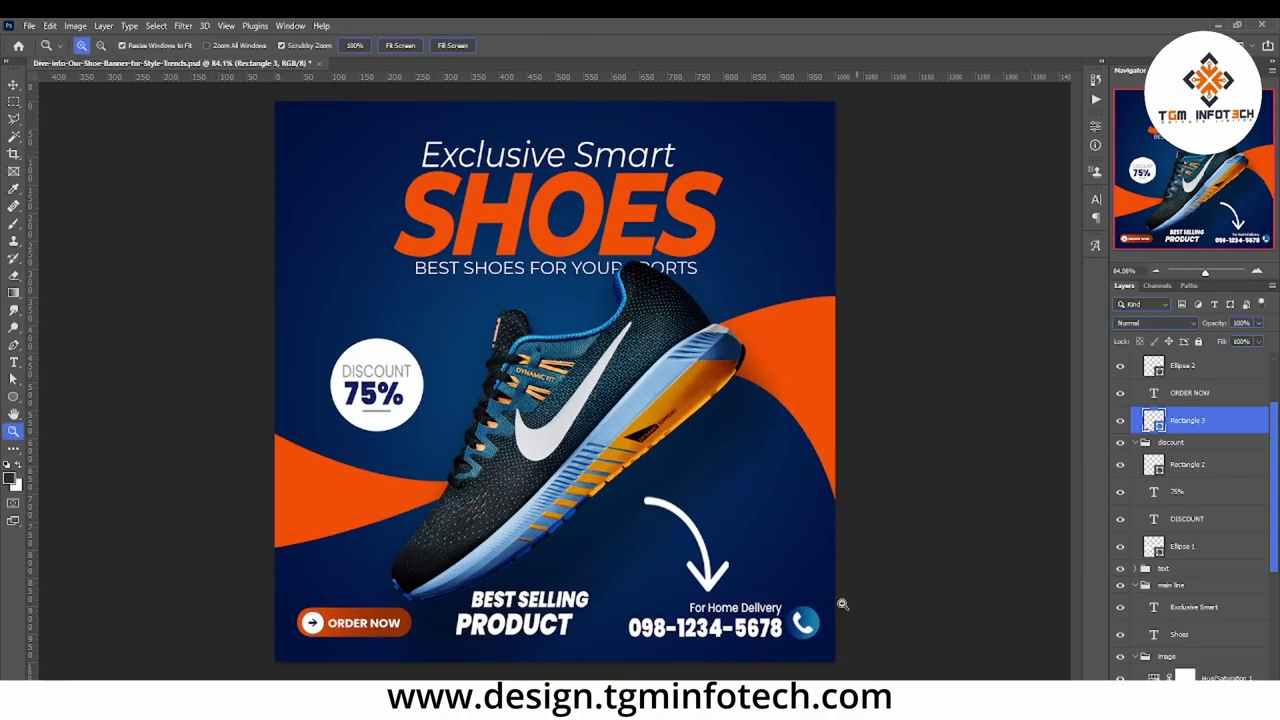
Step: Set the phone icon circle gradient's right stop to the banner's orange
click(13, 85)
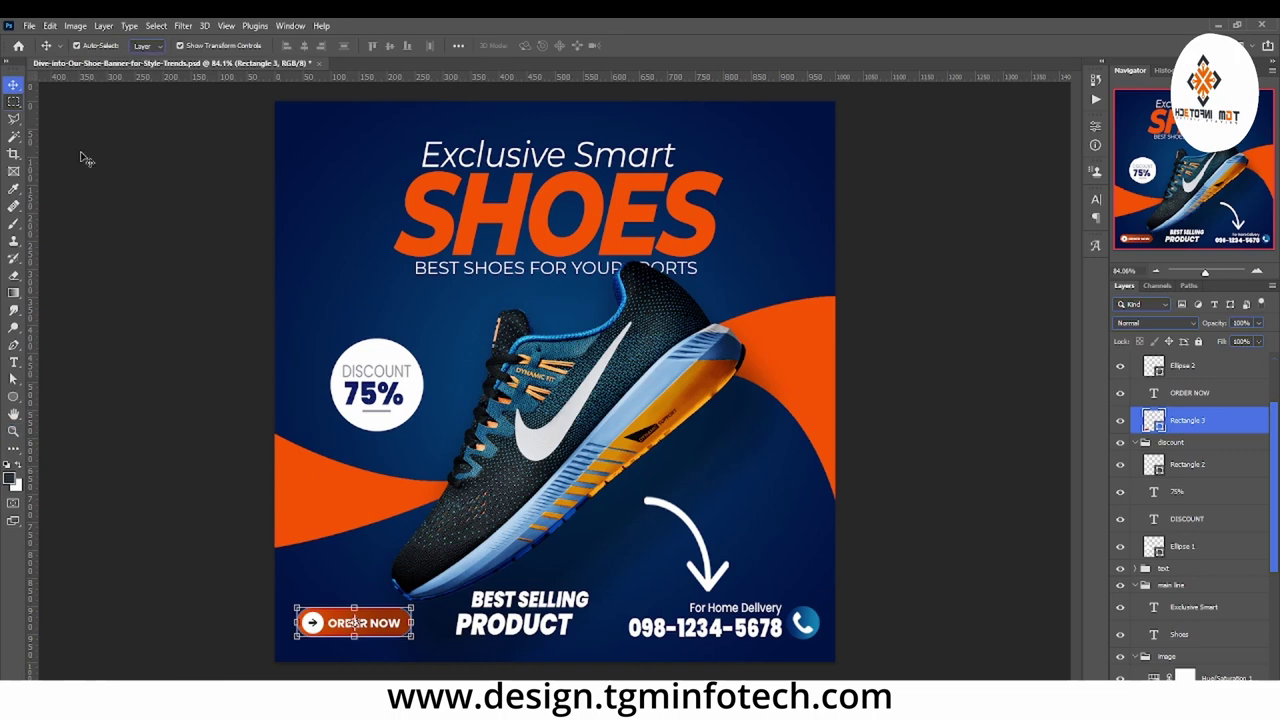
click(812, 621)
double_click(1155, 368)
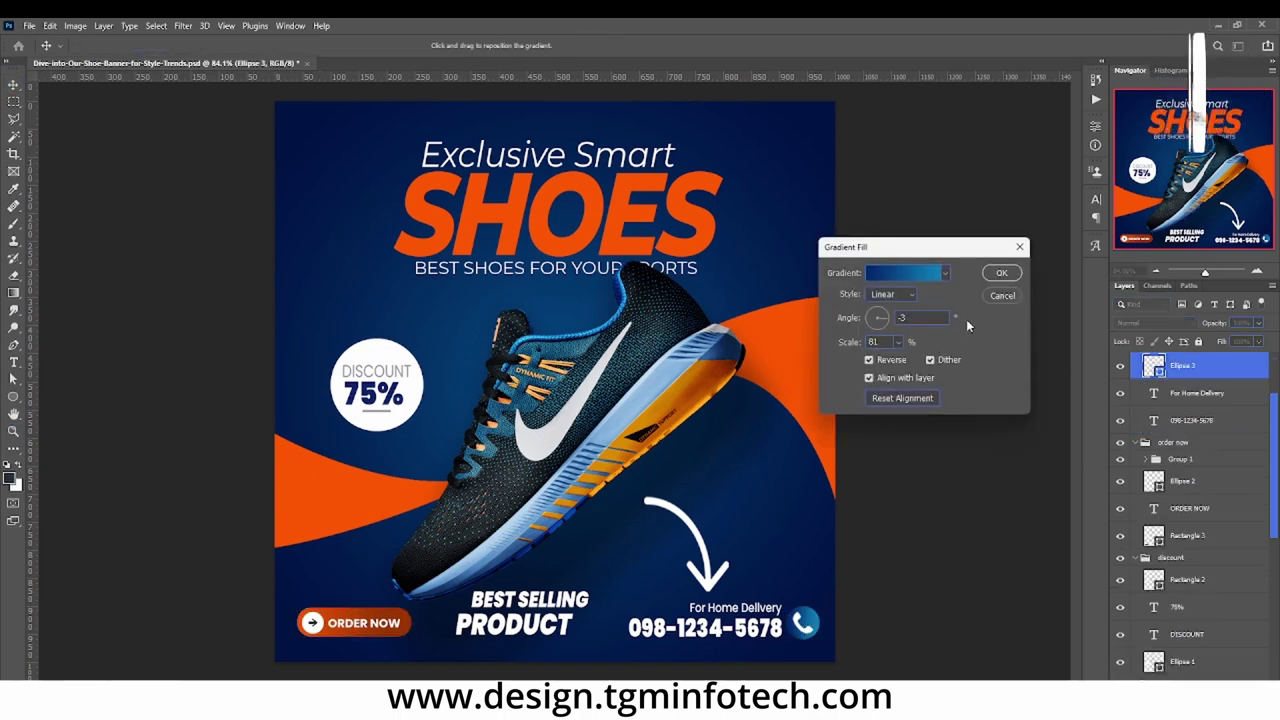
click(905, 272)
click(1145, 578)
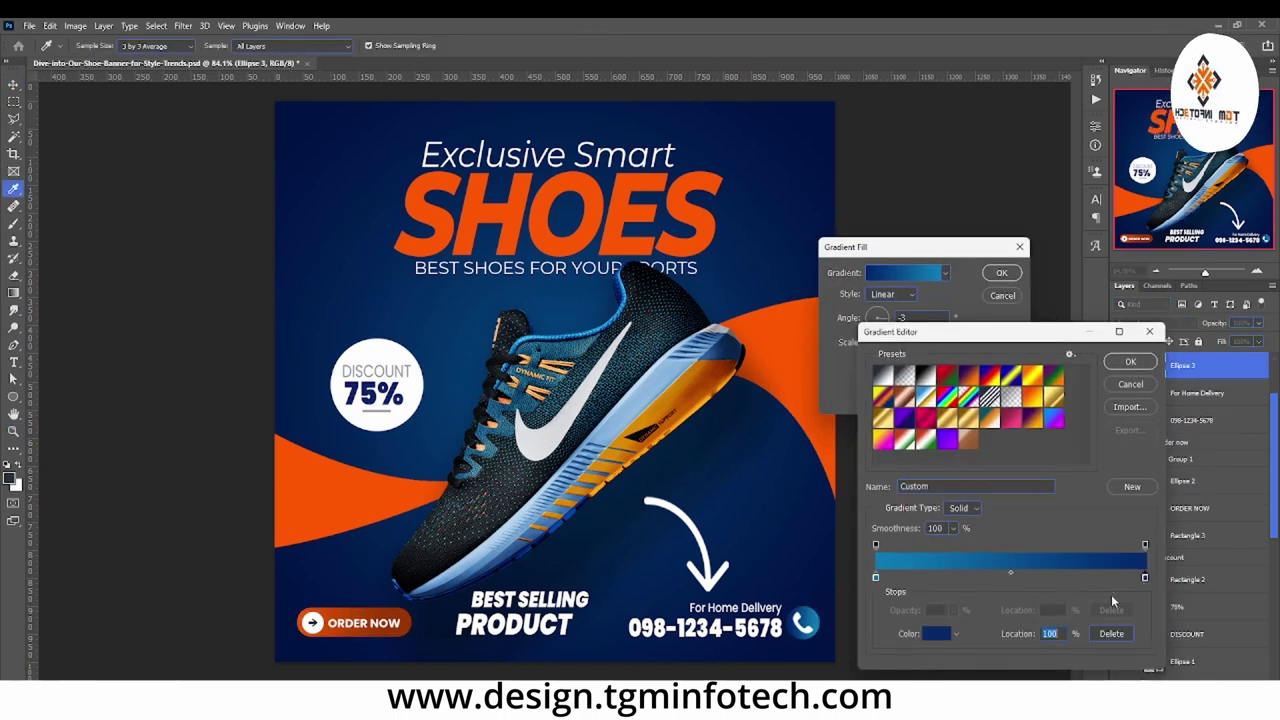
click(940, 634)
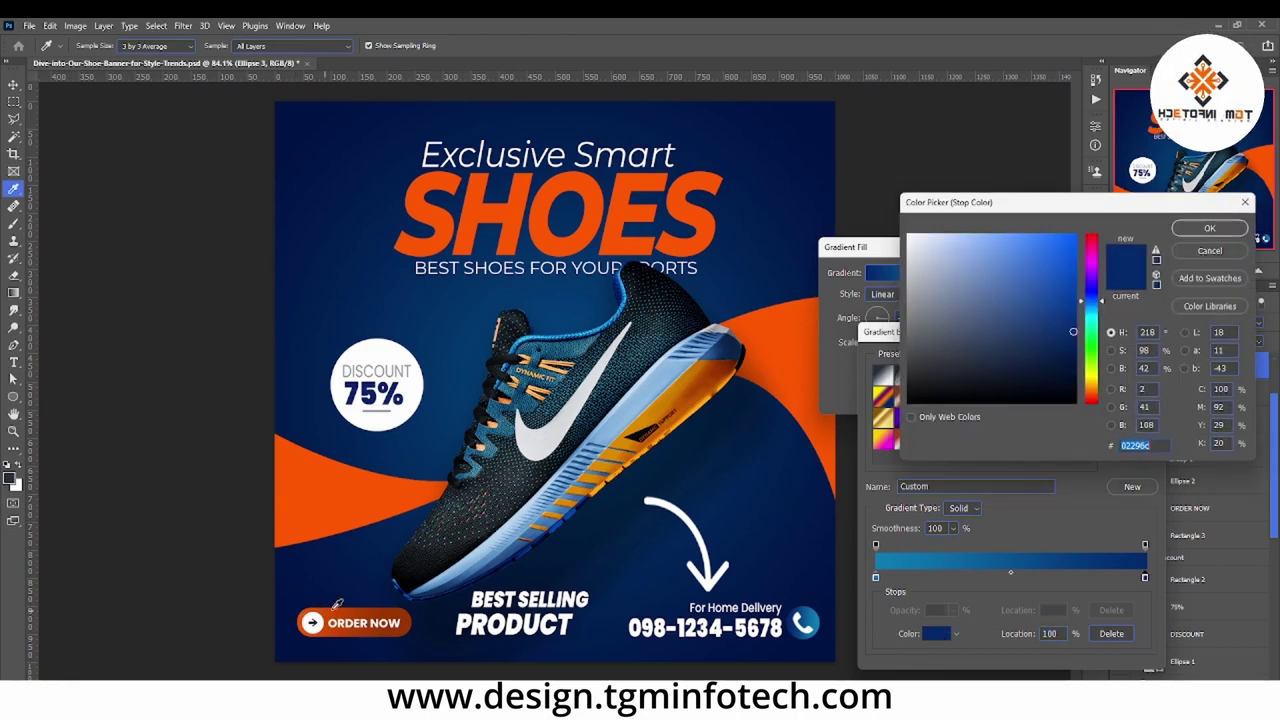
click(410, 615)
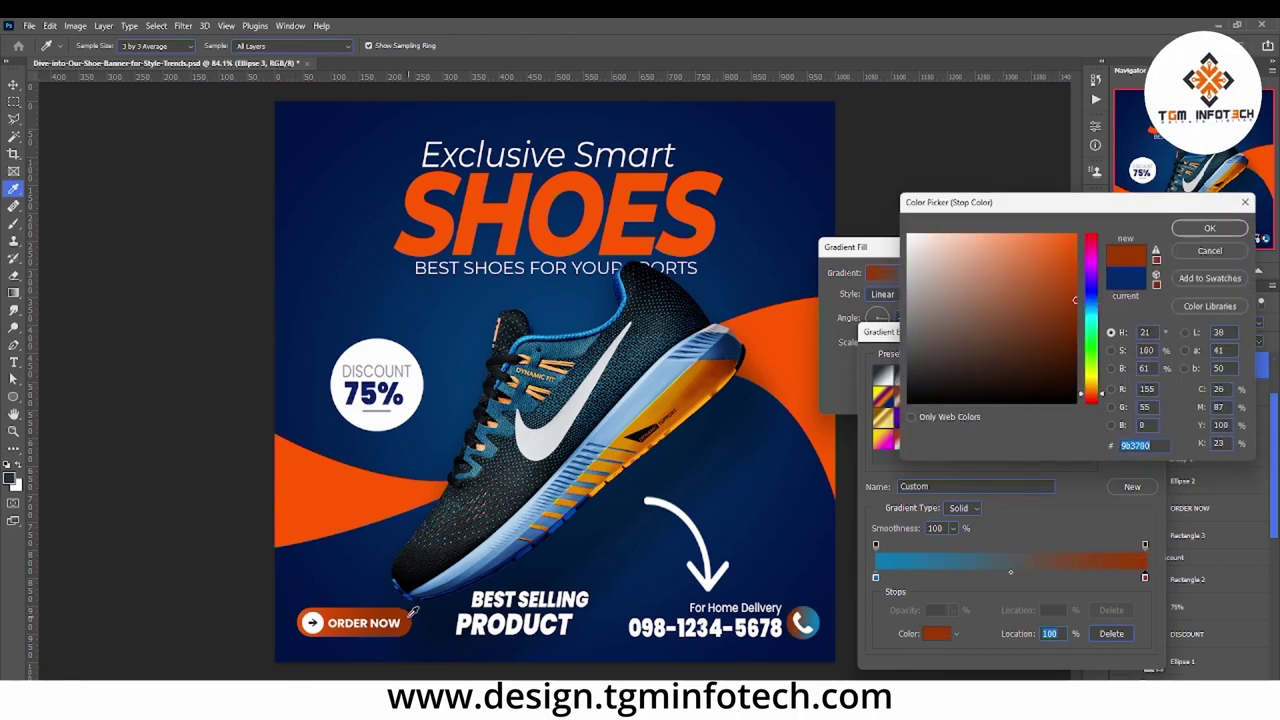
key(Return)
Step: Set the left stop to the same orange and apply the gradient fill
click(876, 578)
click(937, 634)
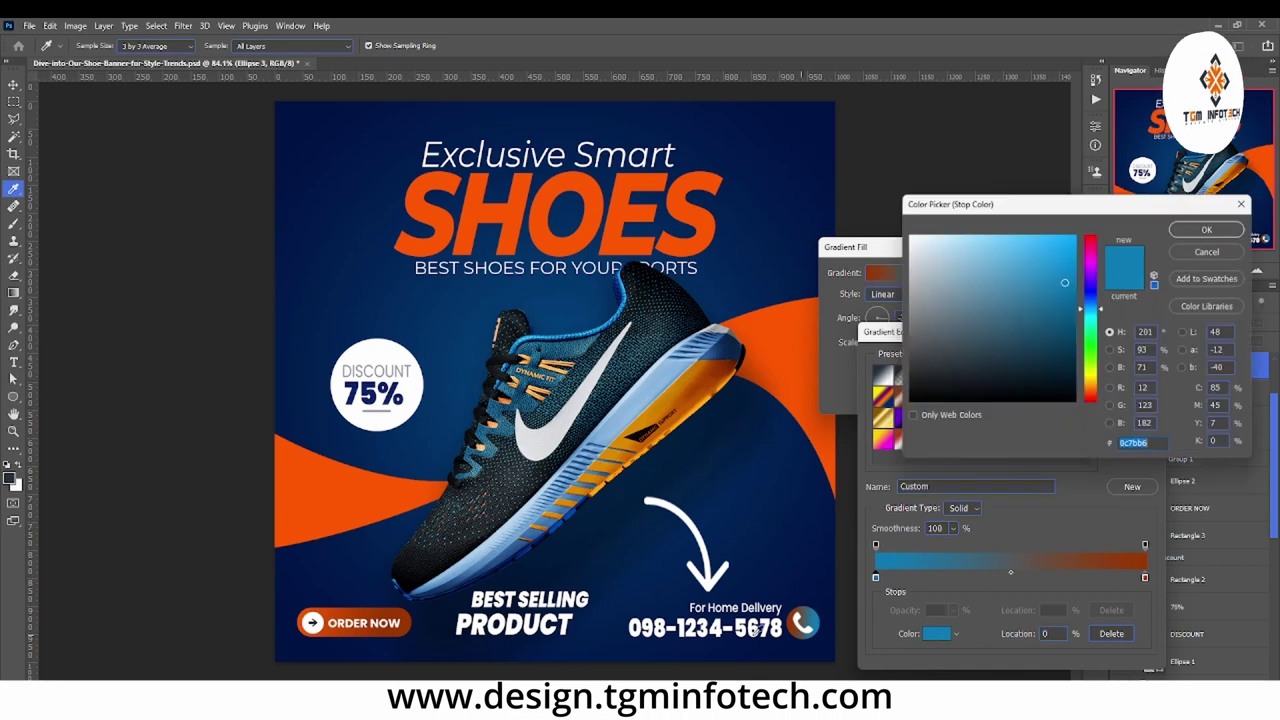
click(304, 614)
key(Return)
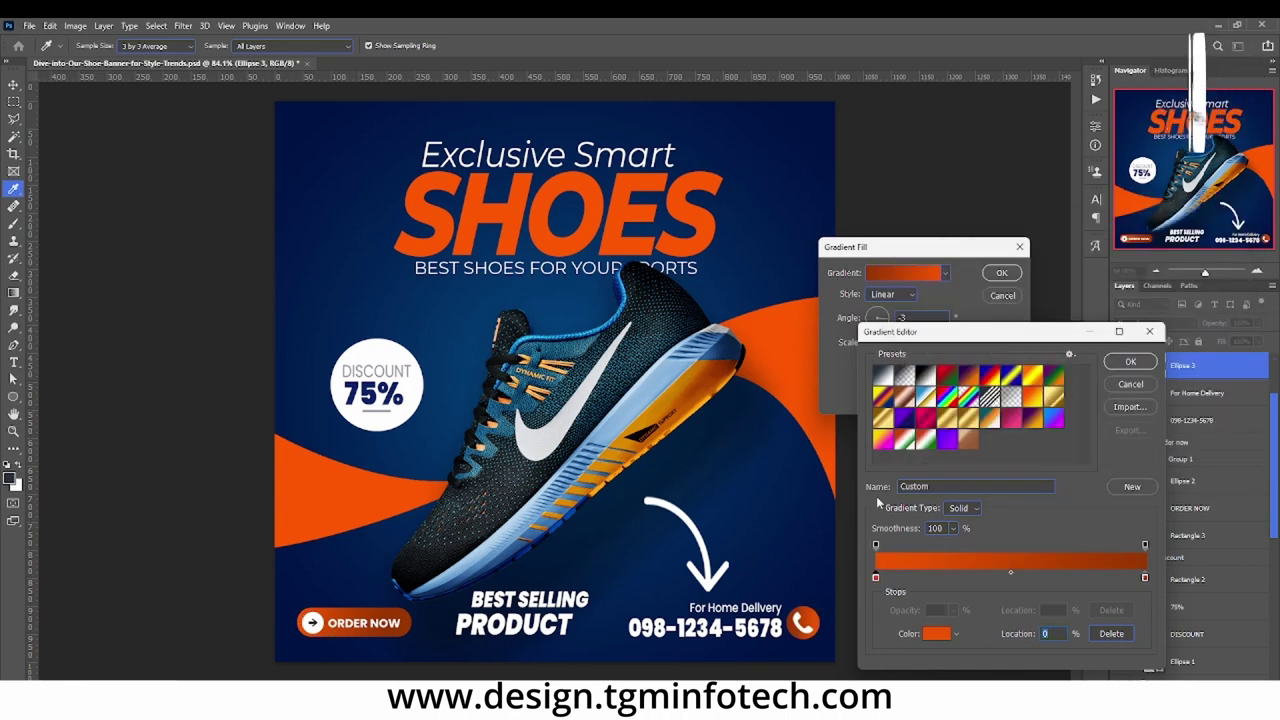
key(Return)
click(999, 276)
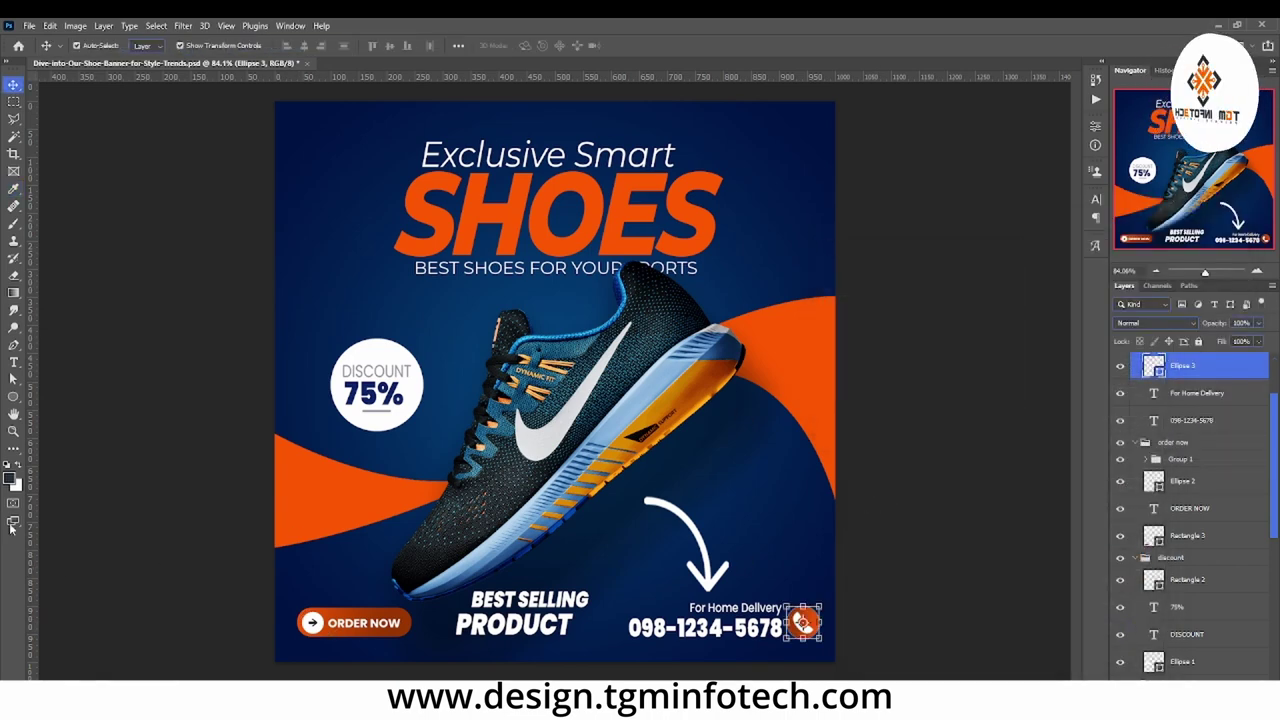
Step: Turn off visibility of the BEST SELLING and PRODUCT text layers
click(560, 607)
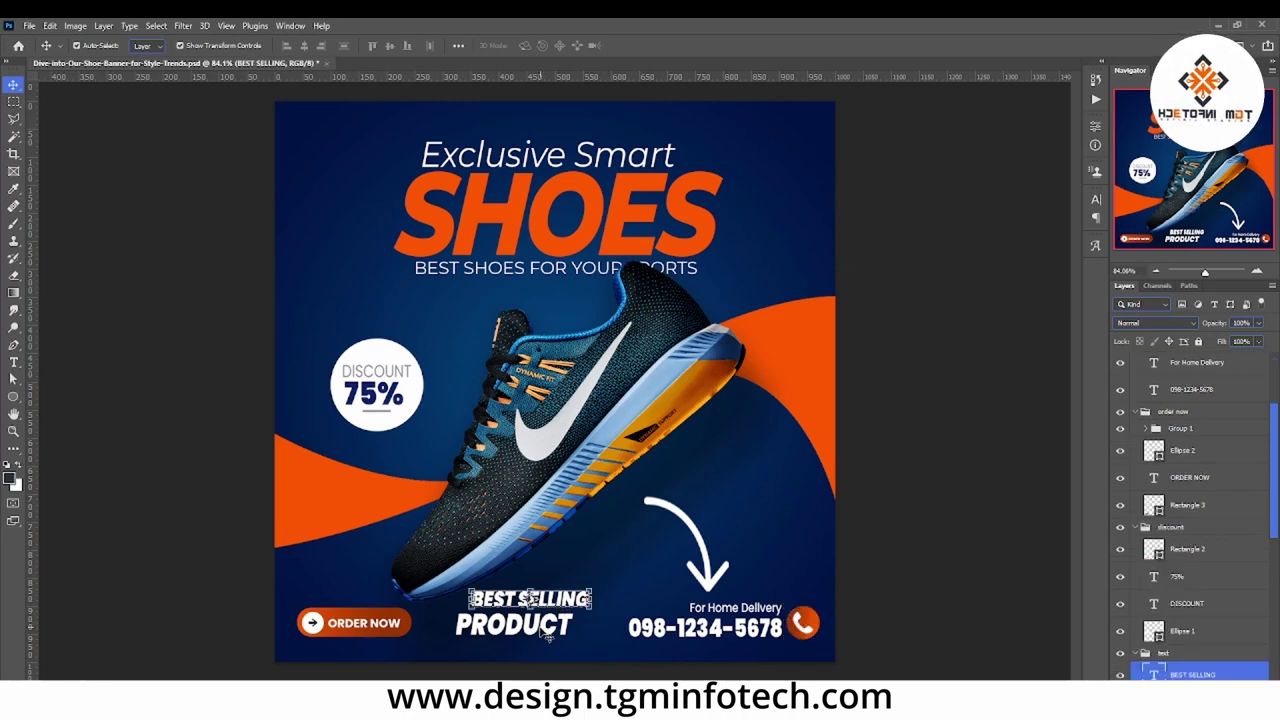
shift+click(546, 633)
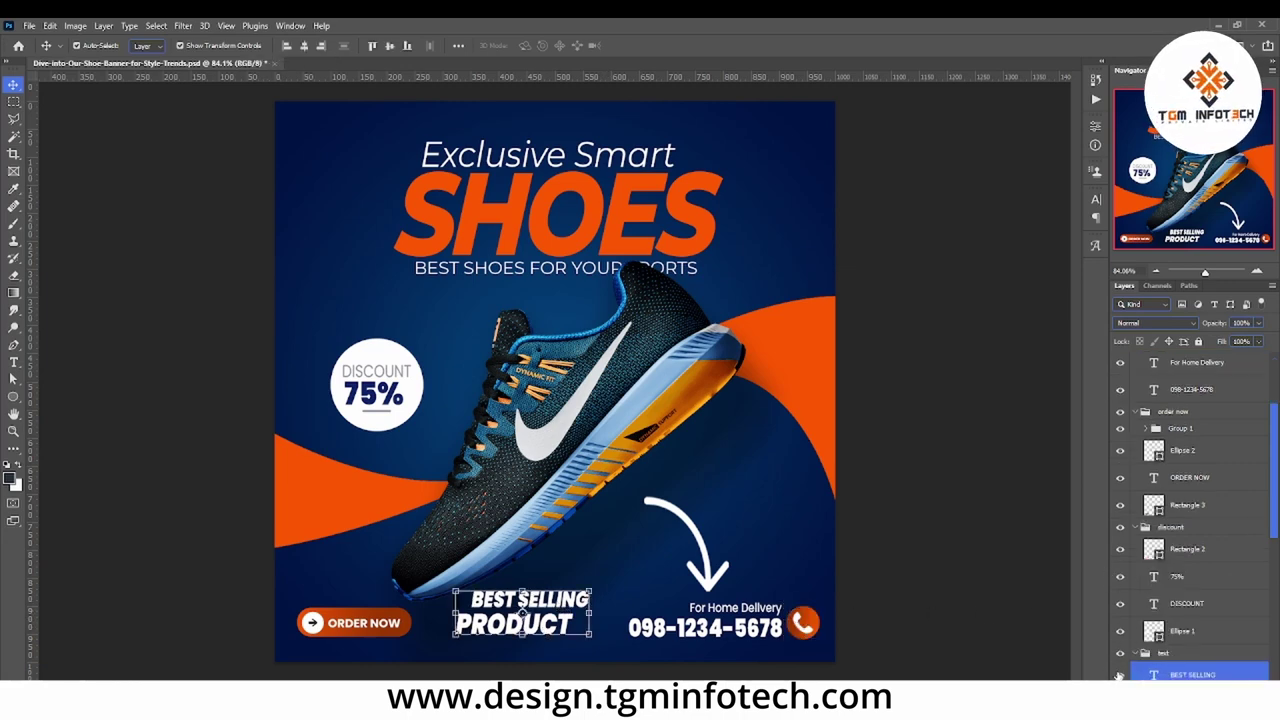
click(1120, 675)
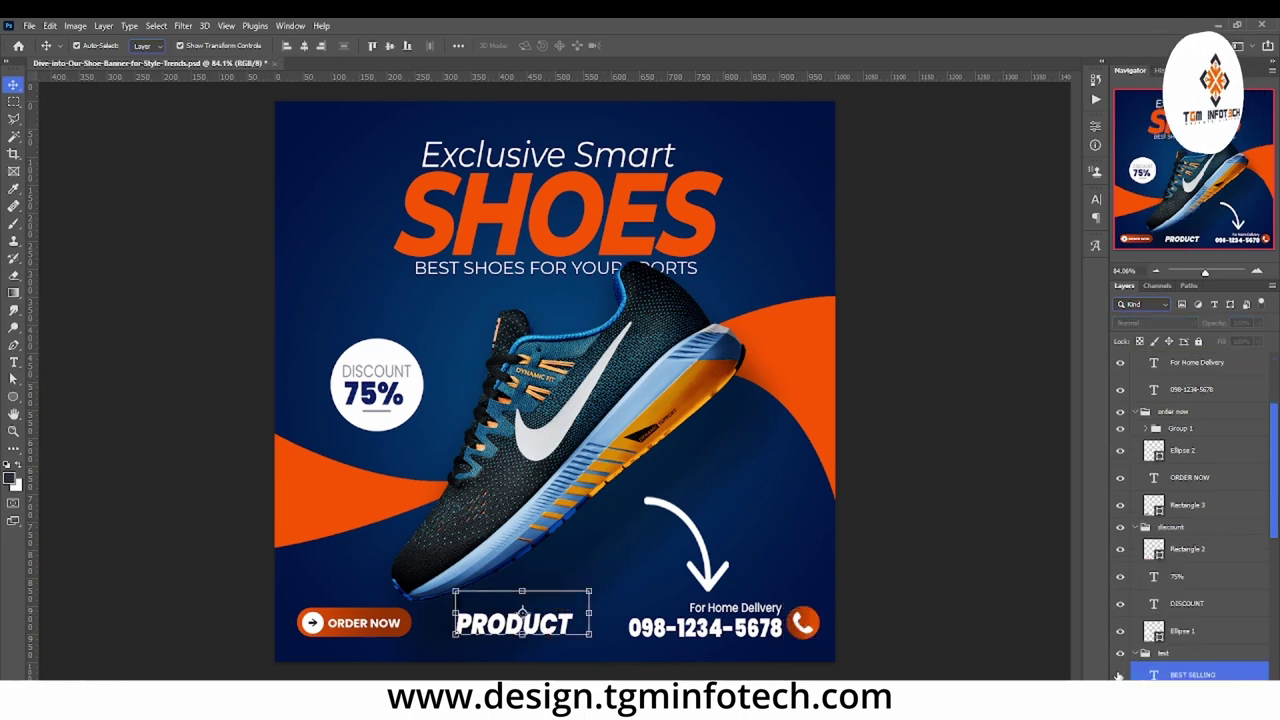
scroll(1190, 600, down, 3)
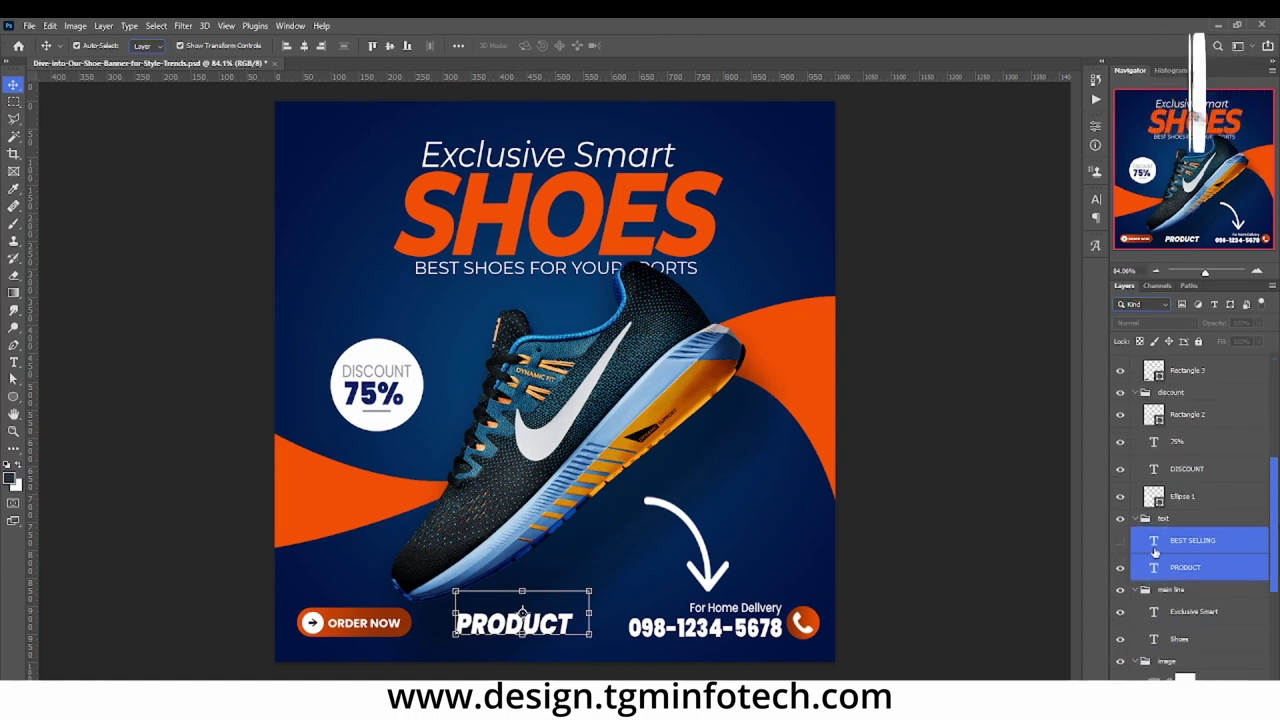
click(1120, 567)
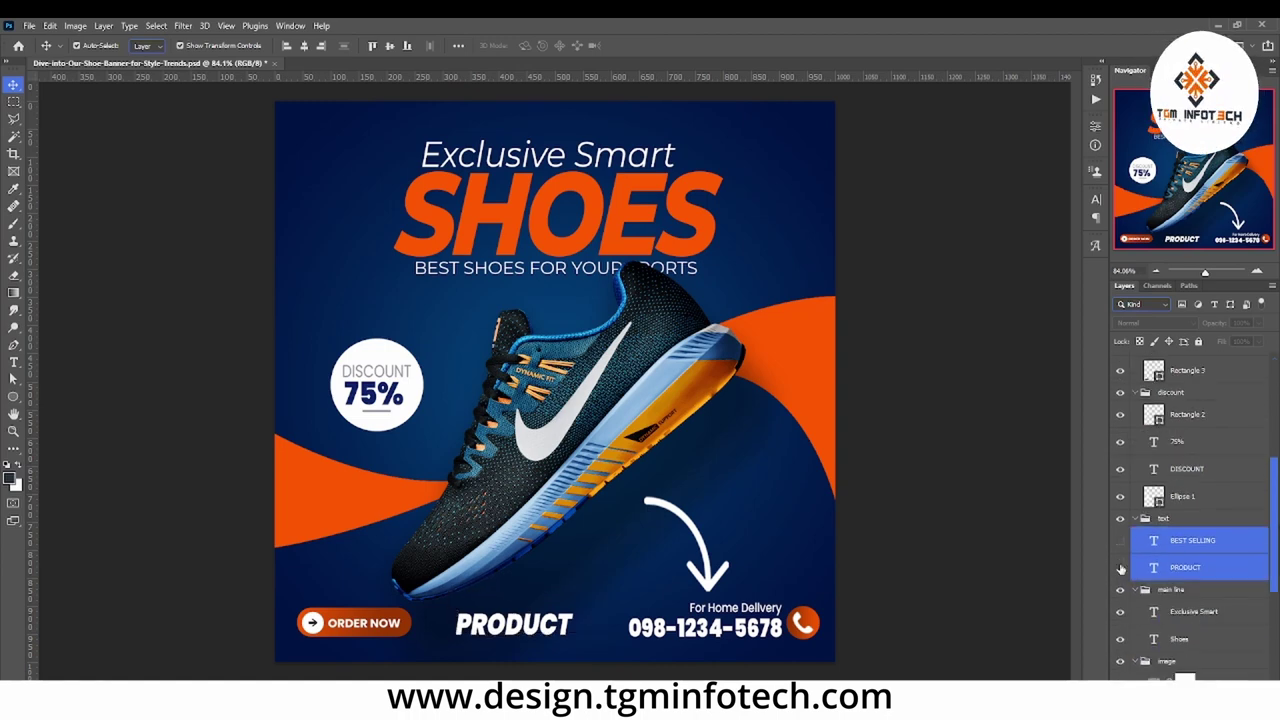
click(13, 431)
mouse_move(560, 446)
mouse_down()
mouse_move(524, 446)
mouse_move(752, 572)
mouse_move(377, 487)
mouse_up()
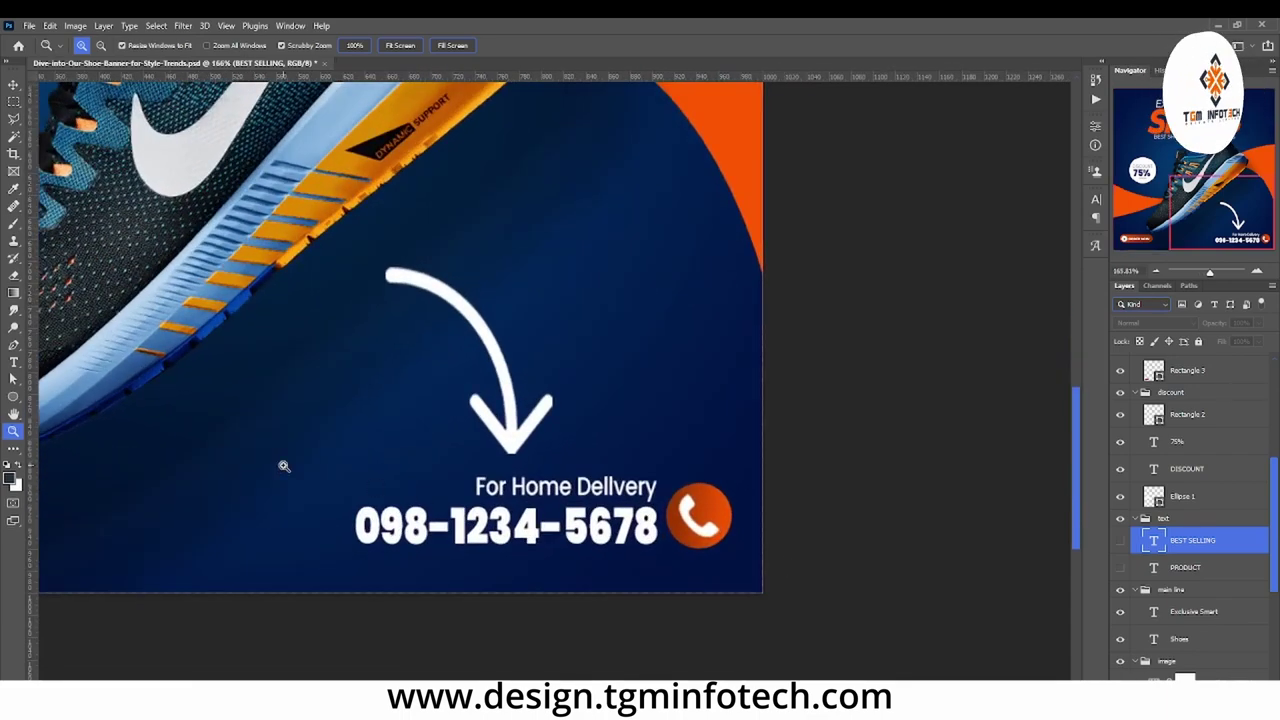
click(13, 86)
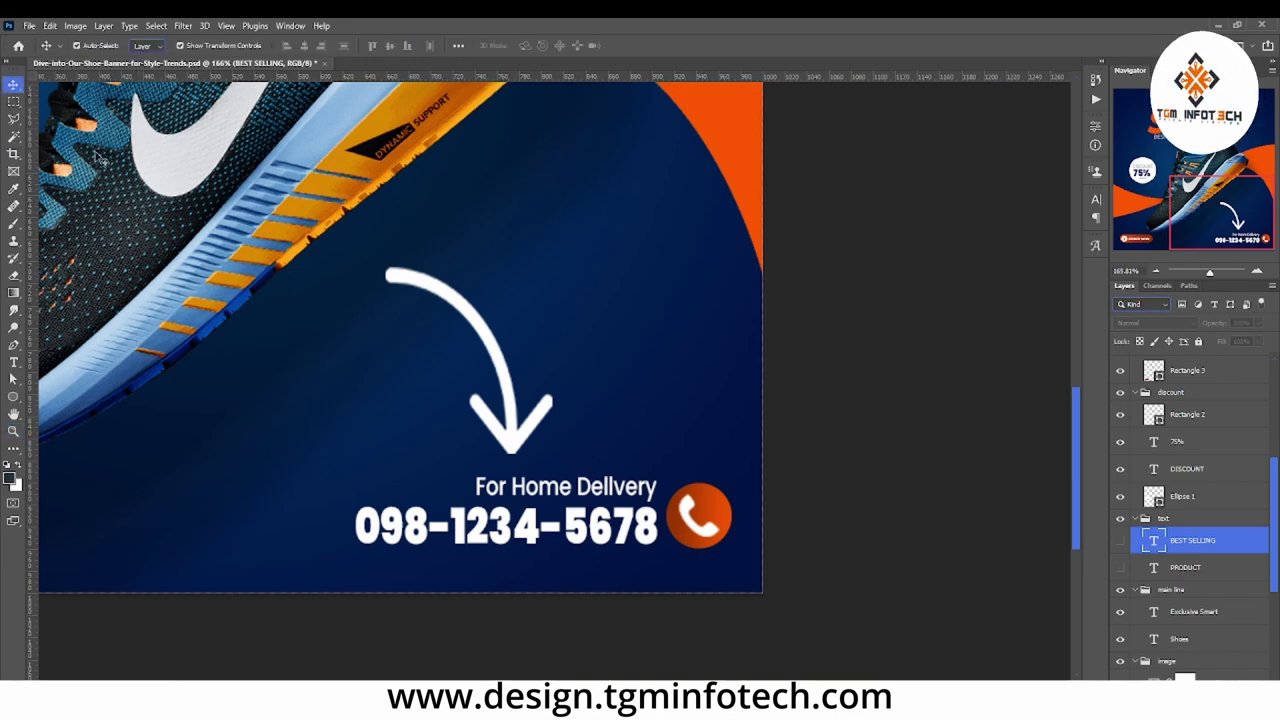
click(585, 509)
double_click(585, 527)
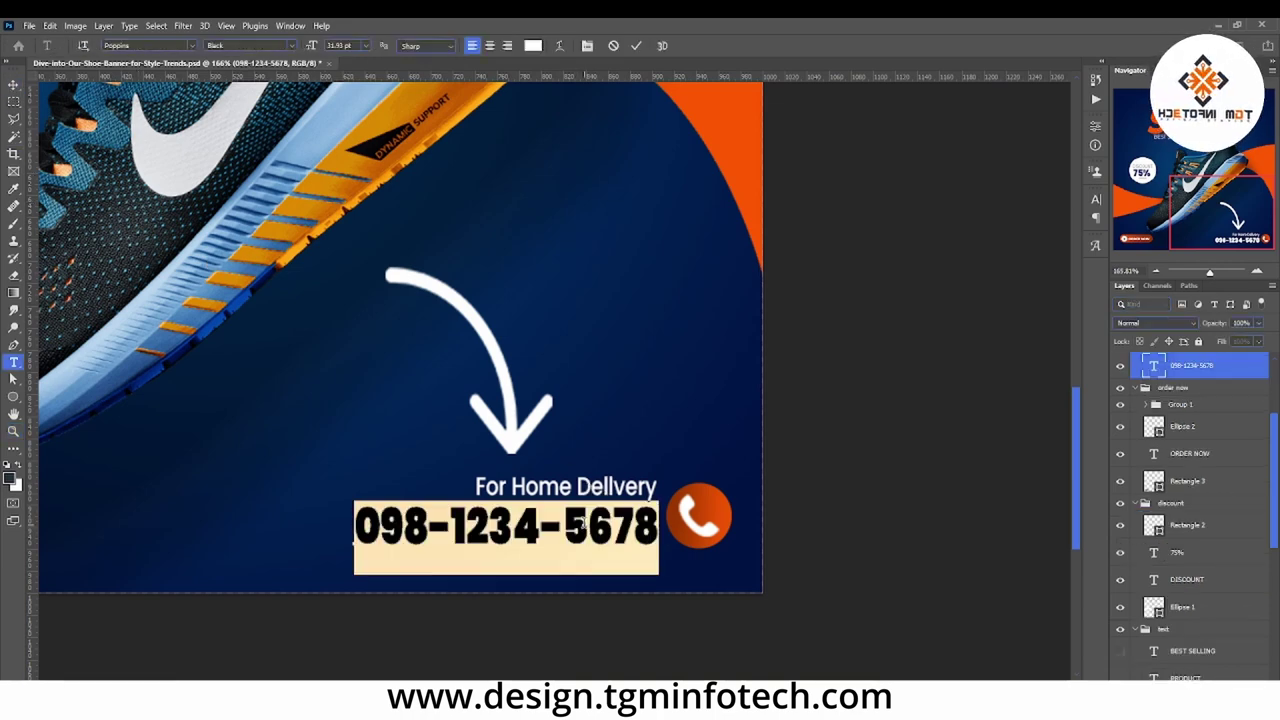
text(123)
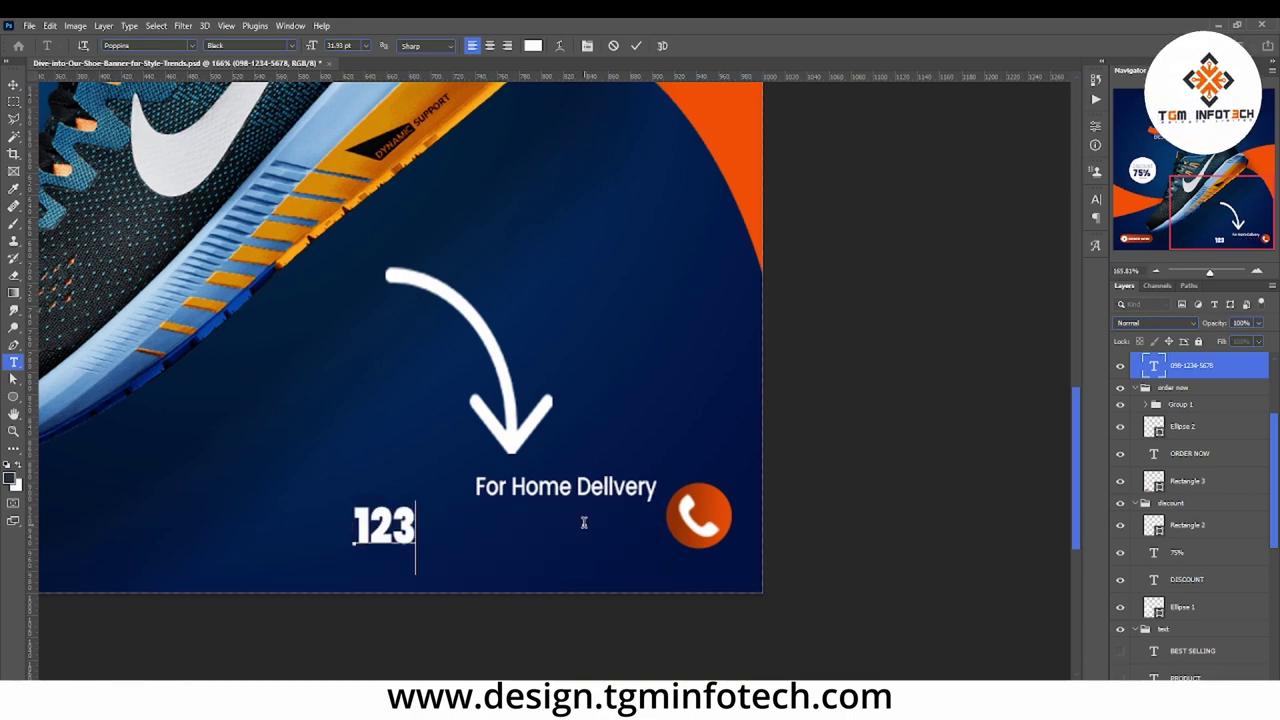
text(4567890)
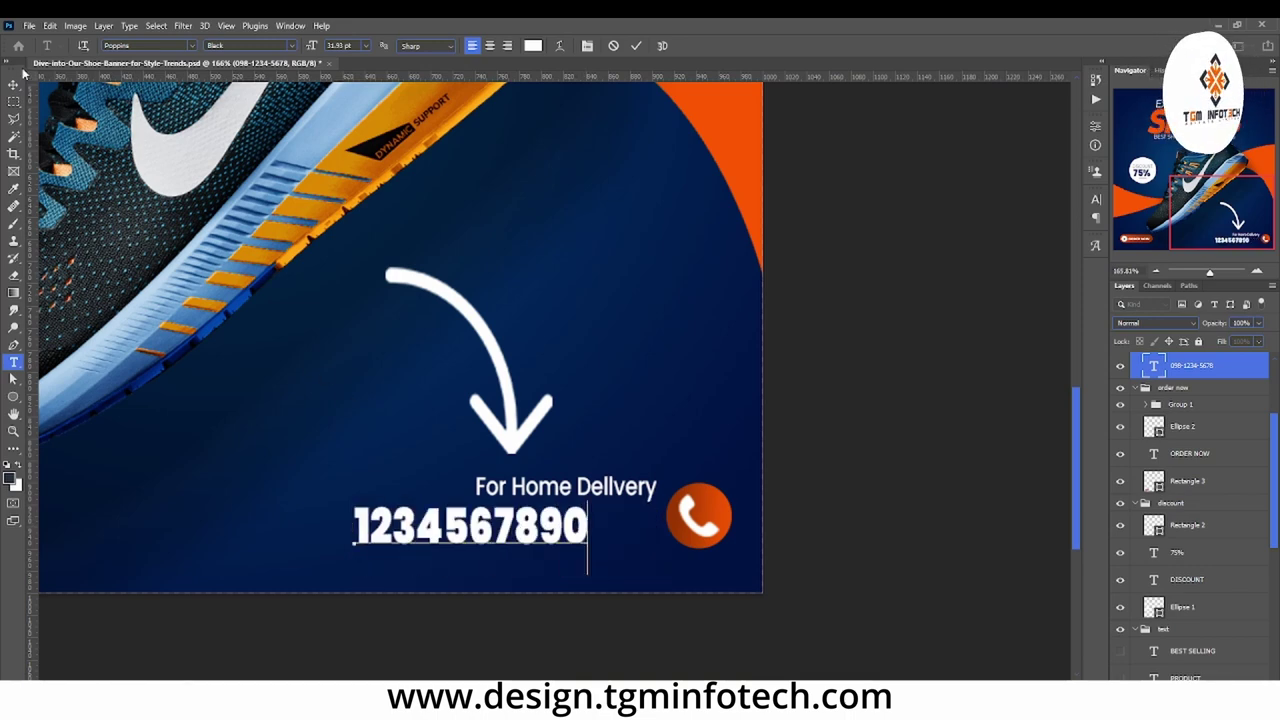
Step: Nudge the phone number right beside the phone icon and zoom out to the whole banner
click(14, 86)
key(shift+Right)
key(shift+Right)
key(shift+Right)
key(Right)
key(Right)
key(Right)
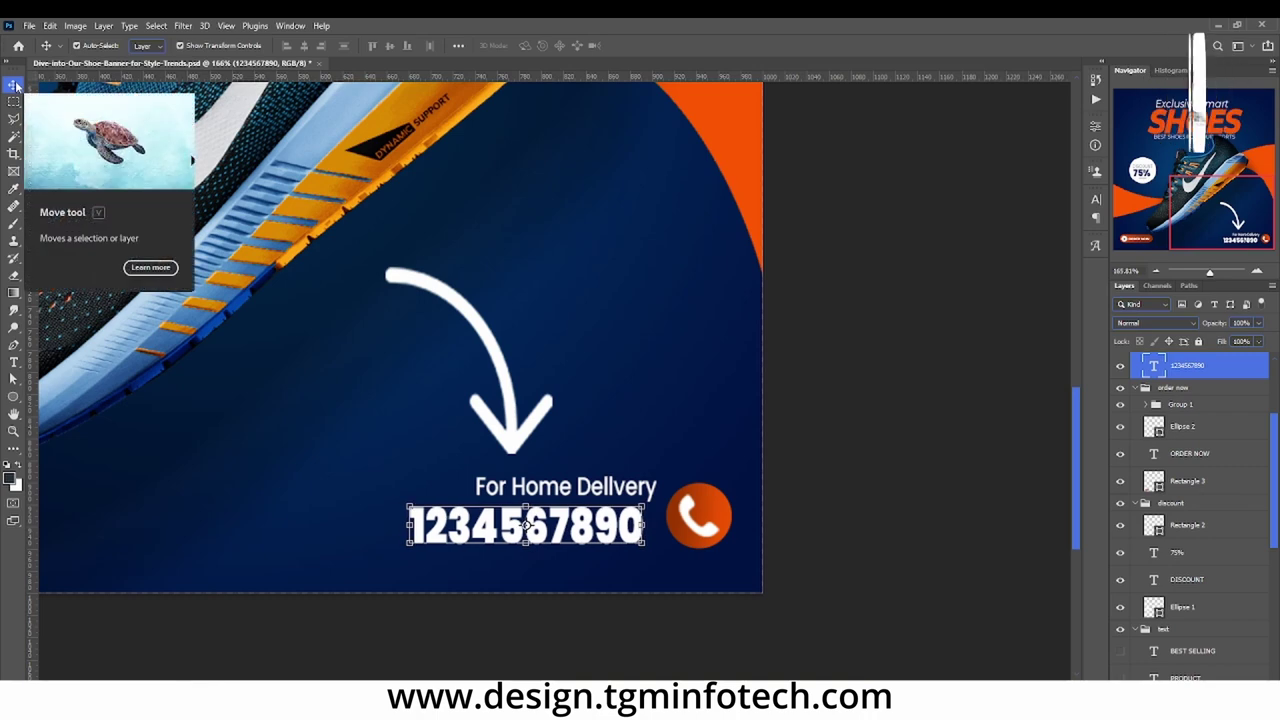
key(Right)
key(Right)
key(Right)
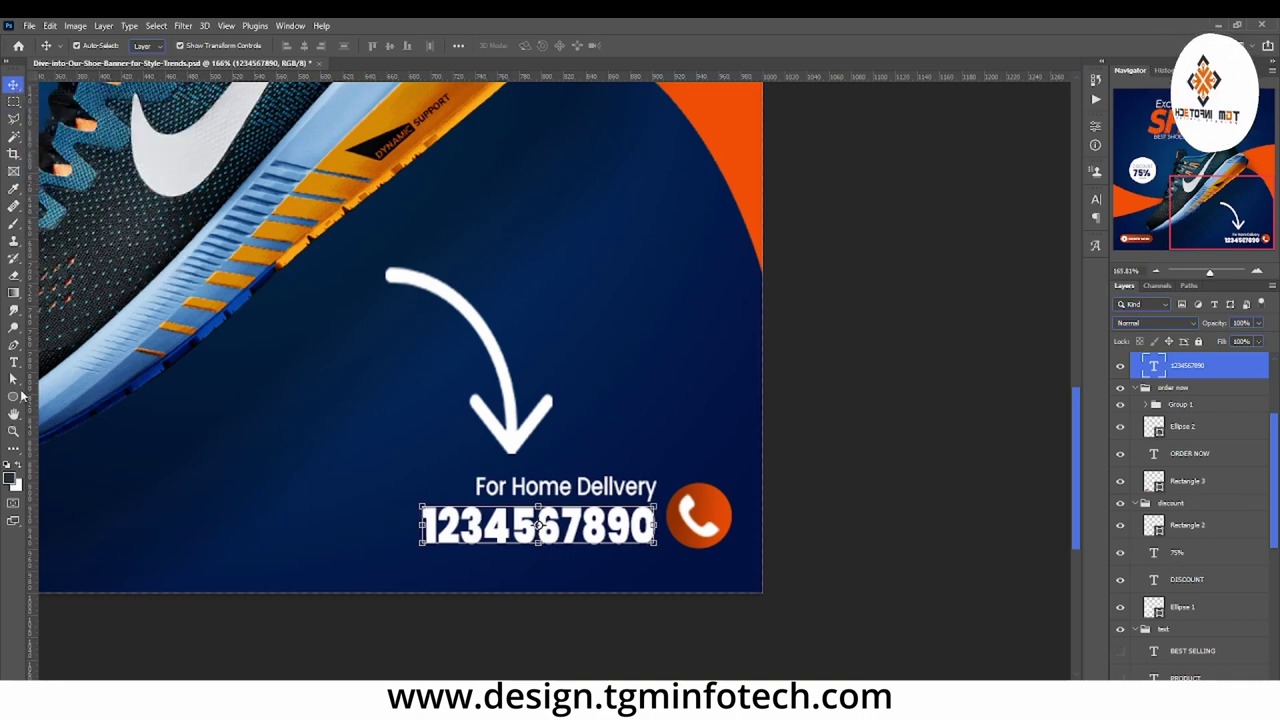
click(13, 430)
mouse_move(598, 415)
mouse_down()
mouse_move(538, 402)
mouse_move(586, 344)
mouse_up()
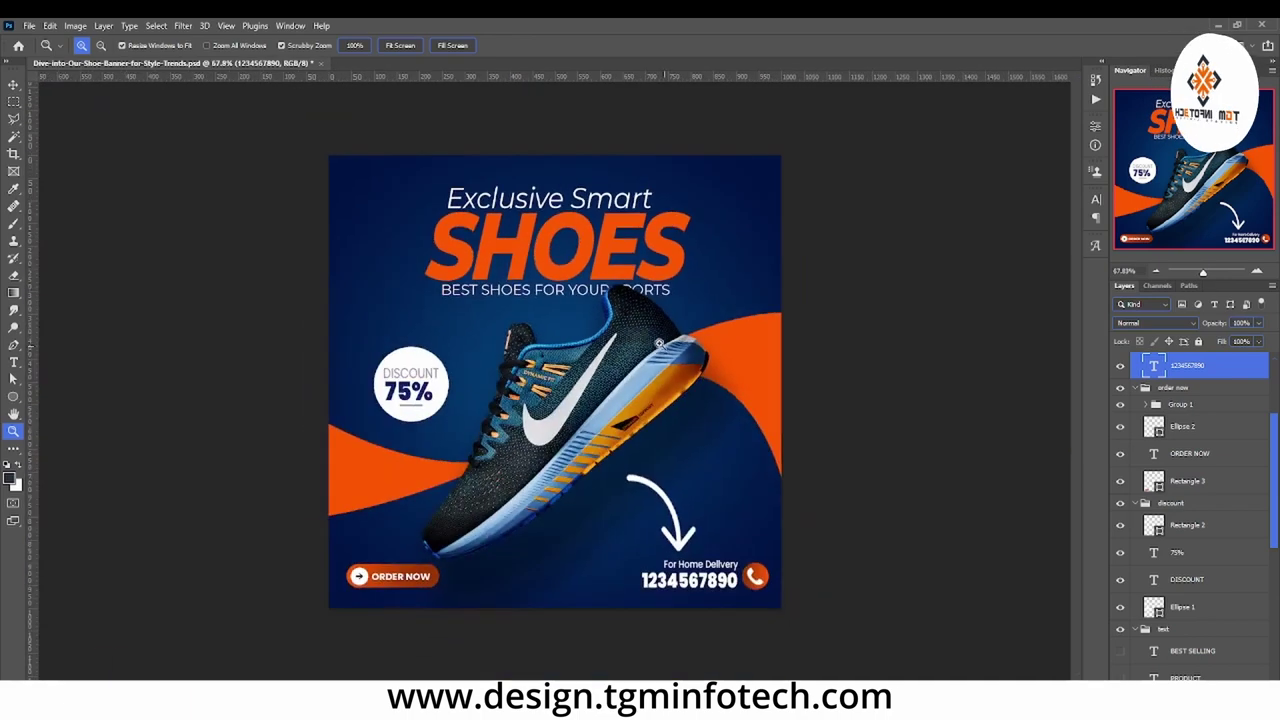
Step: Fit the banner in view, then duplicate the shoe image layer with Ctrl+J
drag(586, 344, 661, 345)
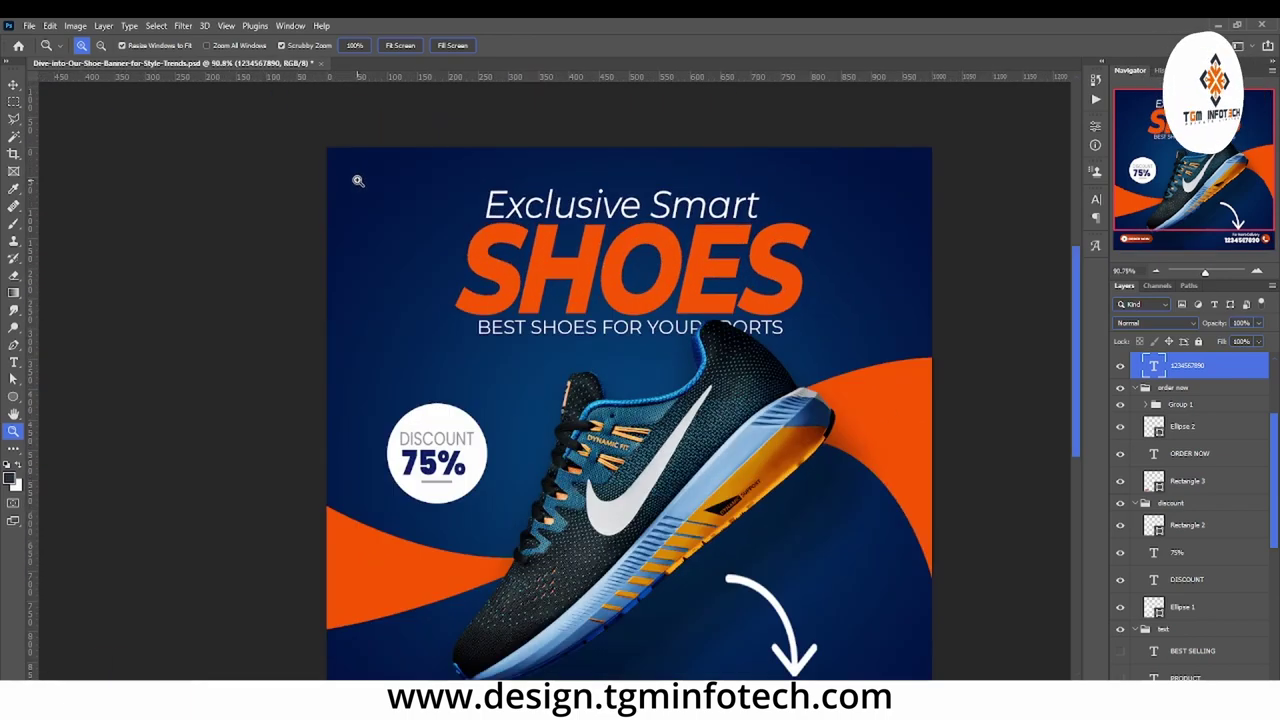
drag(350, 180, 417, 343)
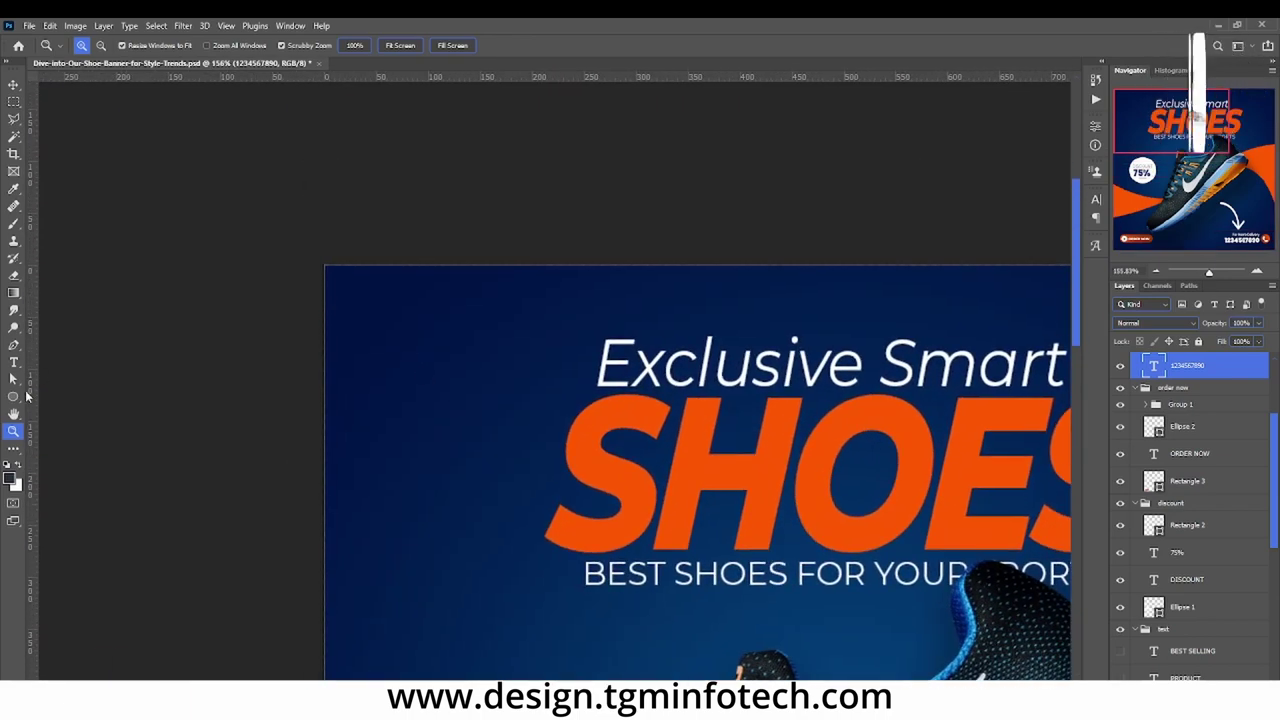
click(13, 84)
key(ctrl+0)
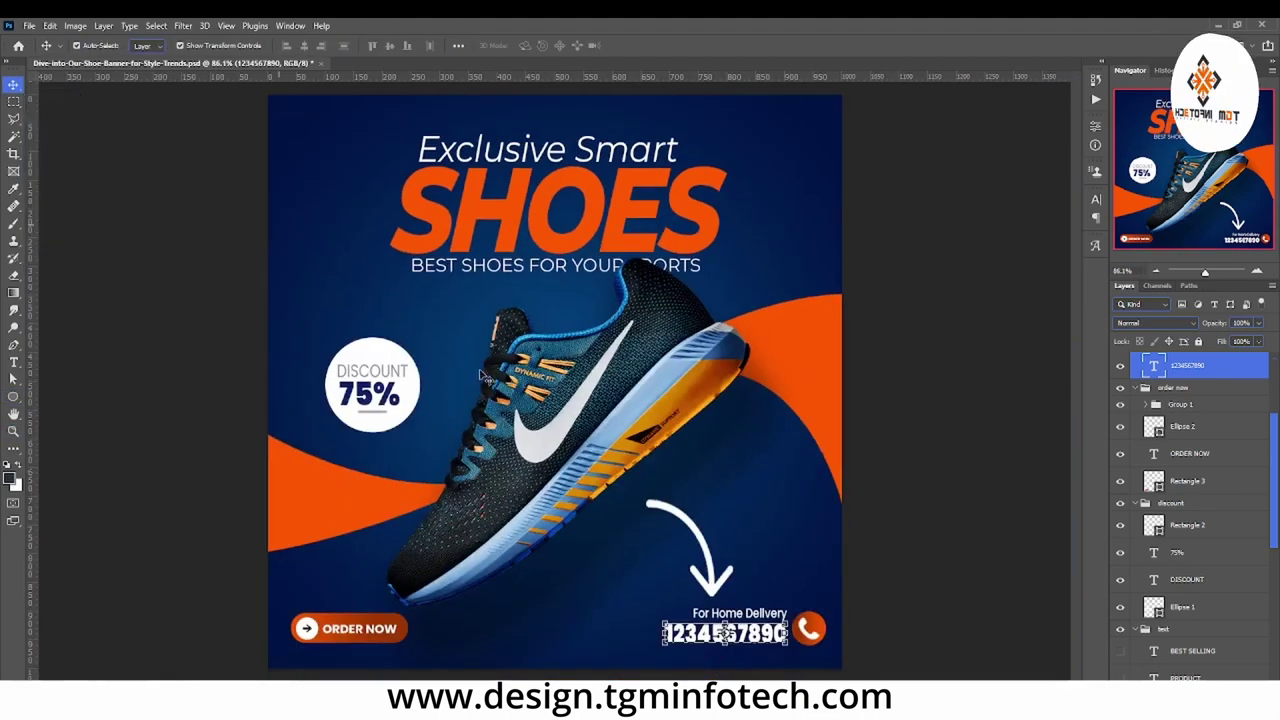
click(692, 397)
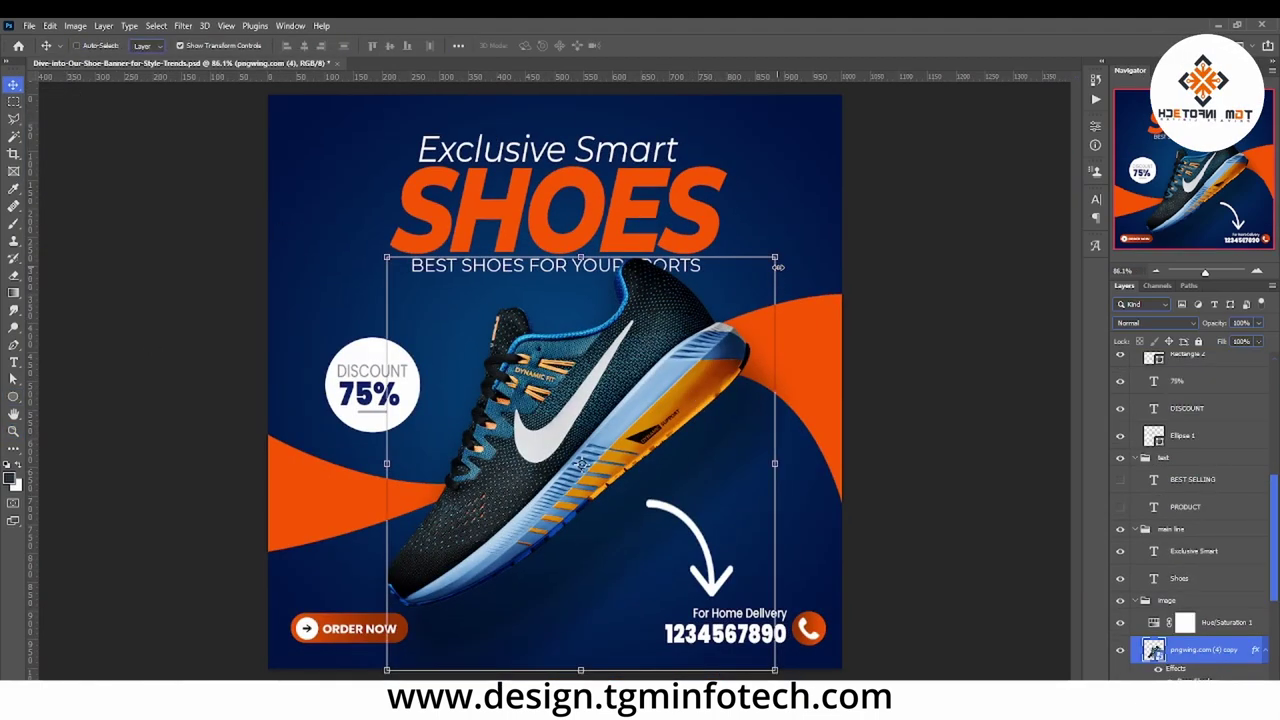
key(ctrl+j)
Step: Scale the shoe copy to about 156%, well past the banner edges, as a diagonal close-up
key(ctrl+t)
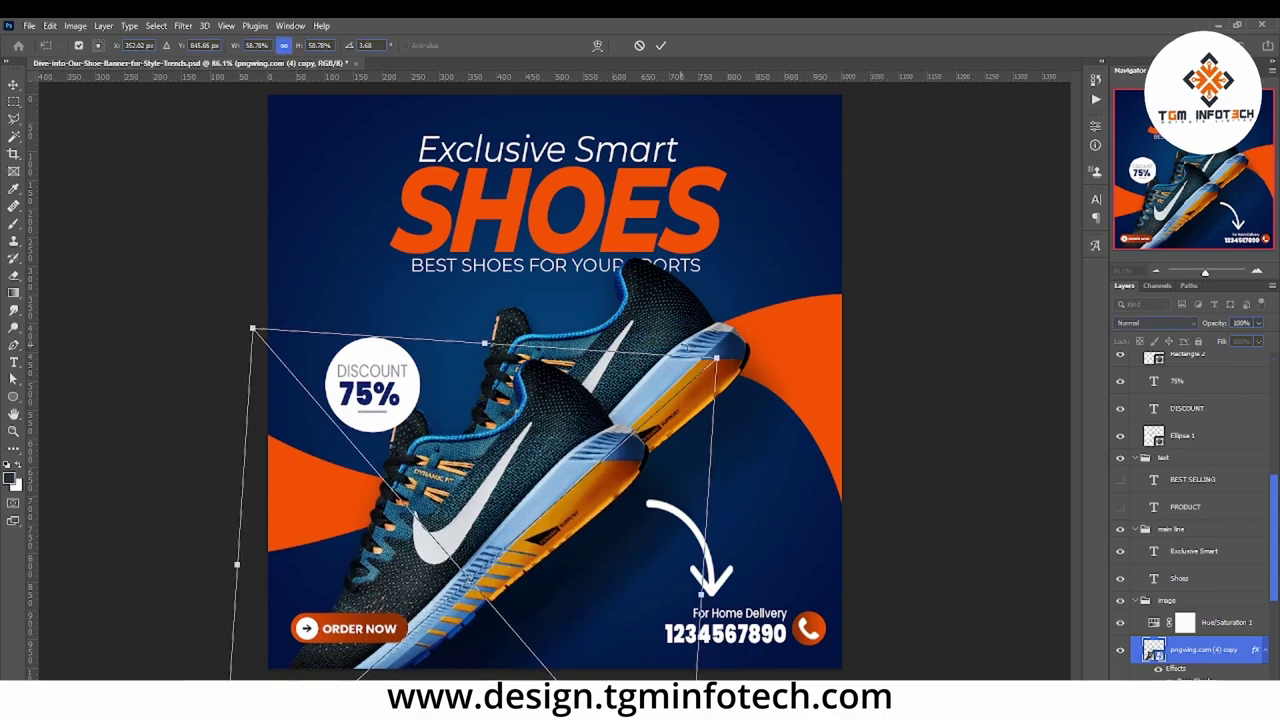
mouse_move(777, 258)
mouse_down()
mouse_move(522, 530)
mouse_move(804, 450)
mouse_up()
scroll(705, 447, down, 1)
scroll(705, 447, down, 2)
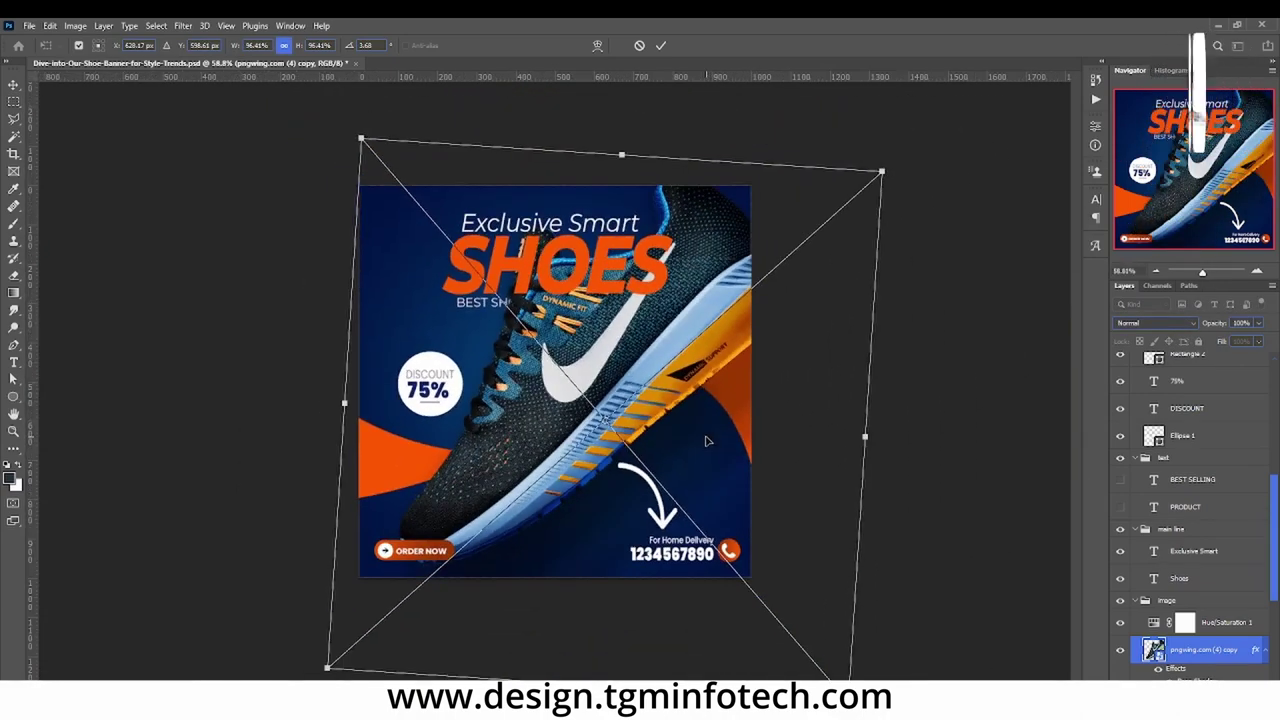
mouse_move(851, 191)
mouse_down()
mouse_move(940, 112)
mouse_move(785, 228)
mouse_up()
key(Return)
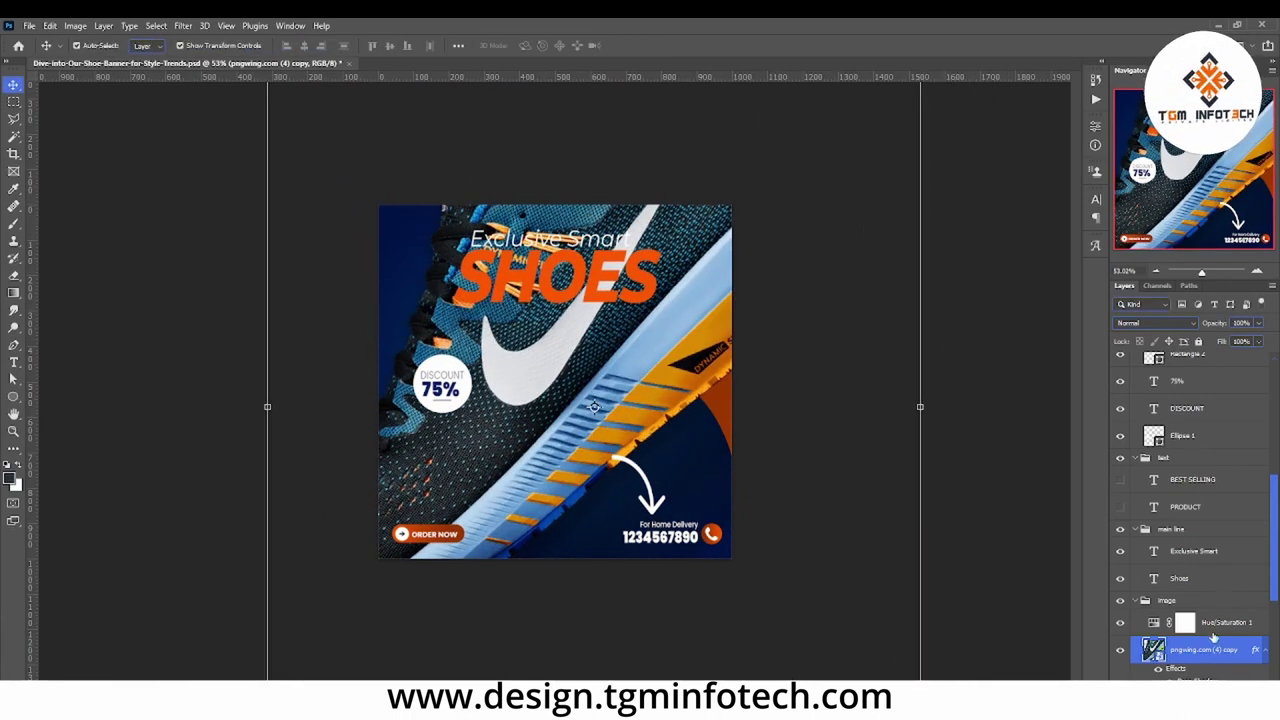
scroll(1275, 572, down, 2)
Step: Move the shoe copy into the bottom background group and set its opacity to 13%
scroll(1275, 572, down, 1)
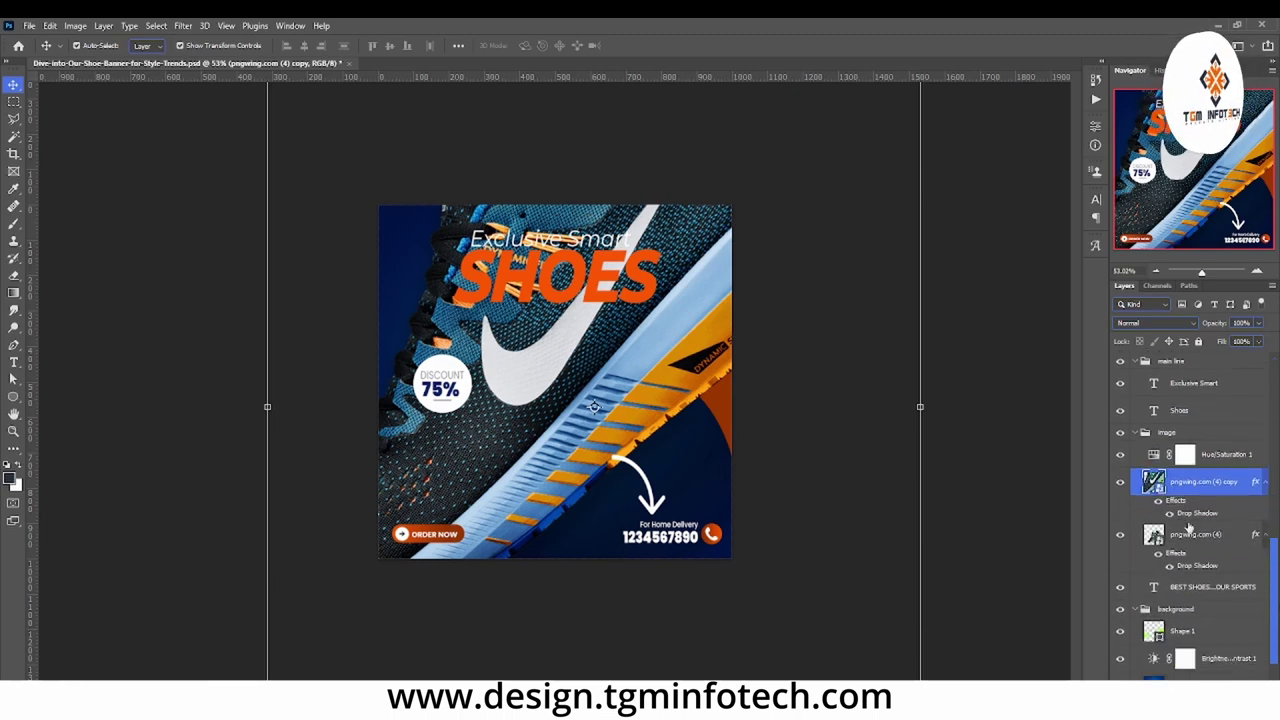
drag(1192, 490, 1202, 672)
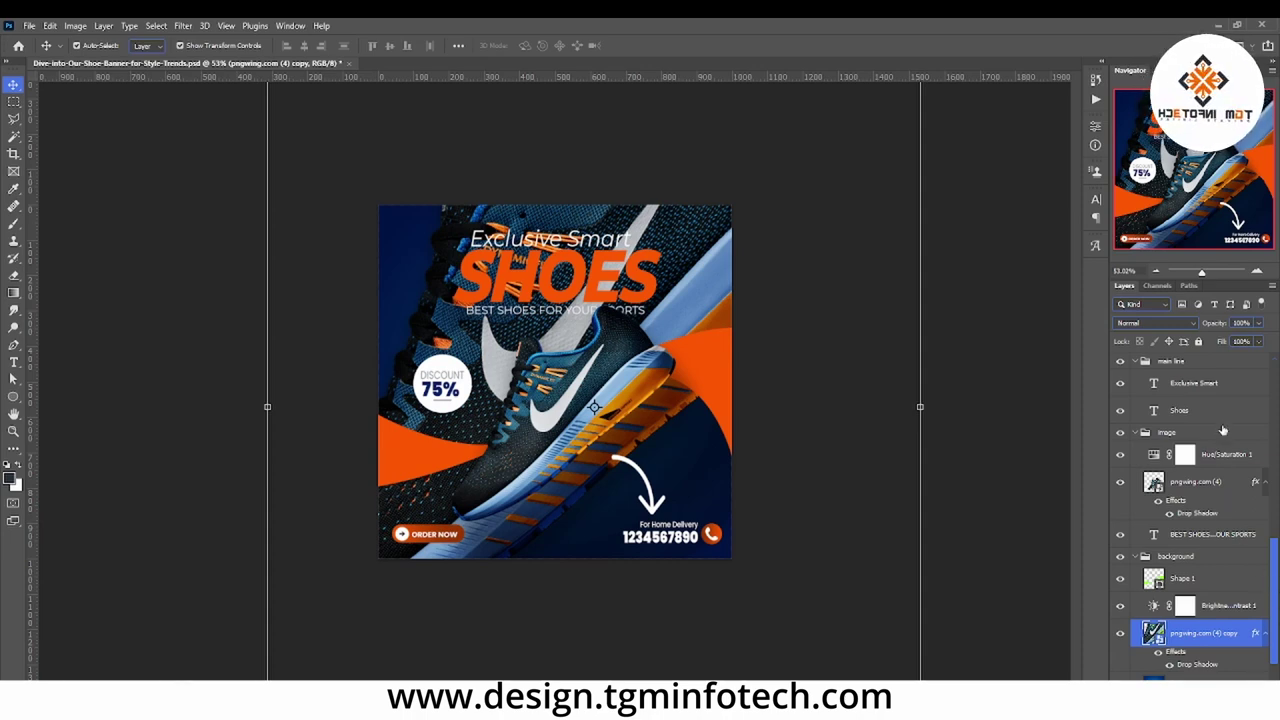
click(1260, 323)
drag(1240, 346, 1210, 341)
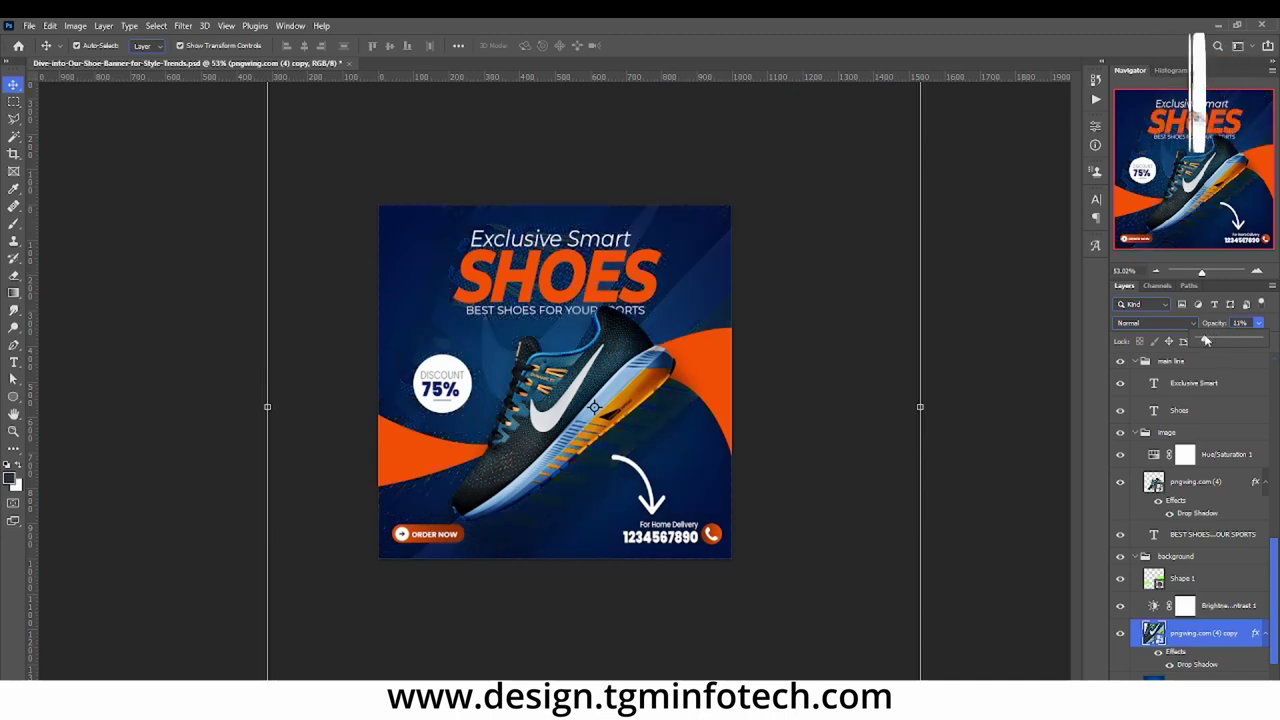
click(13, 431)
drag(640, 380, 662, 371)
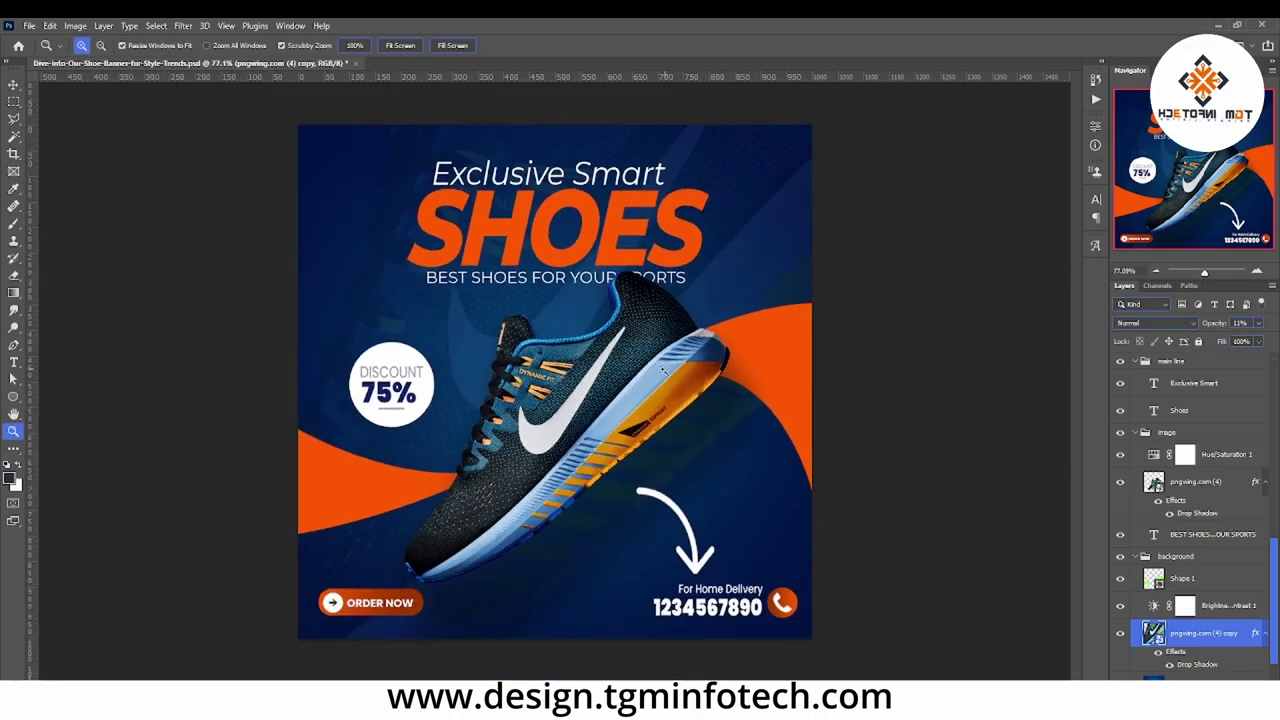
click(13, 84)
drag(32, 418, 138, 418)
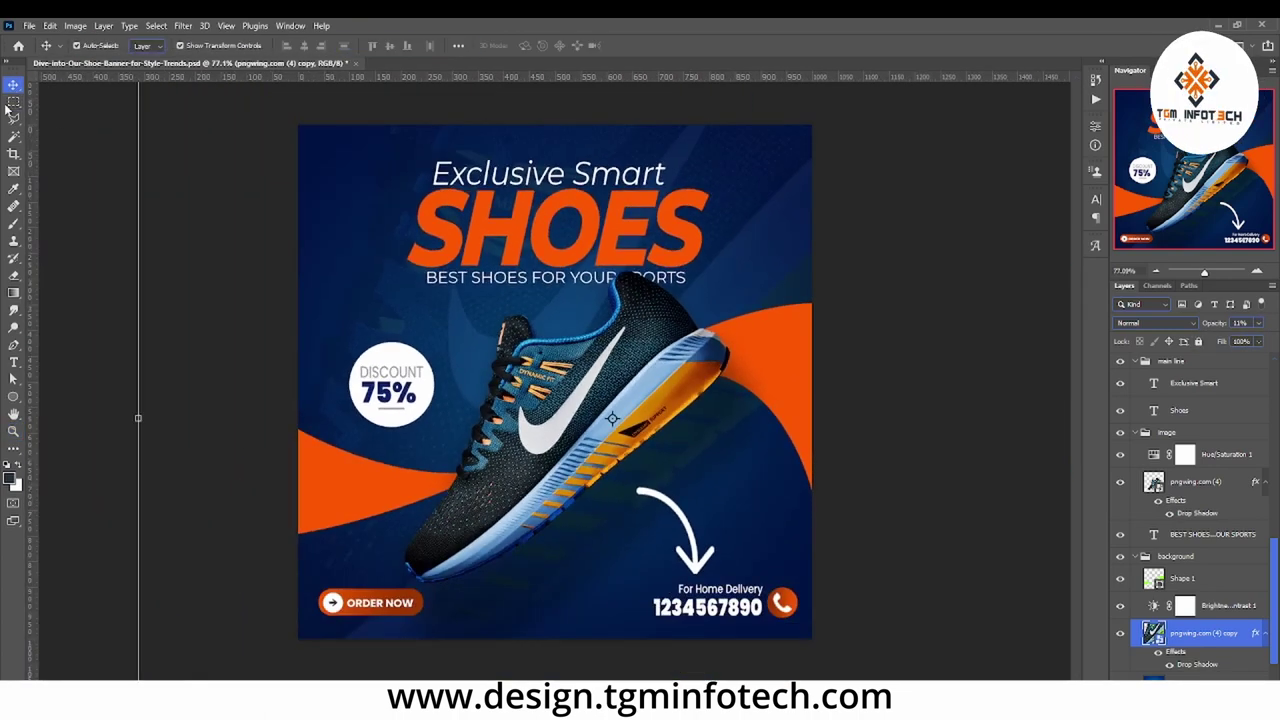
click(13, 431)
drag(558, 414, 600, 408)
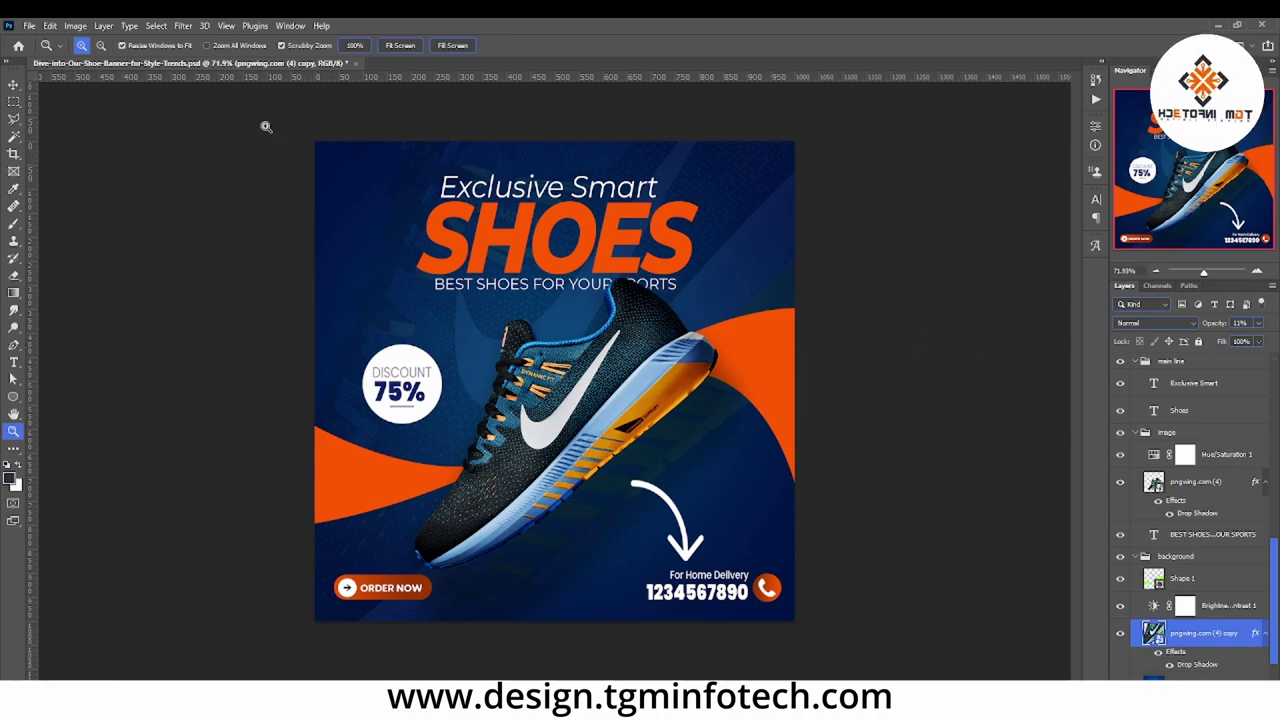
click(14, 85)
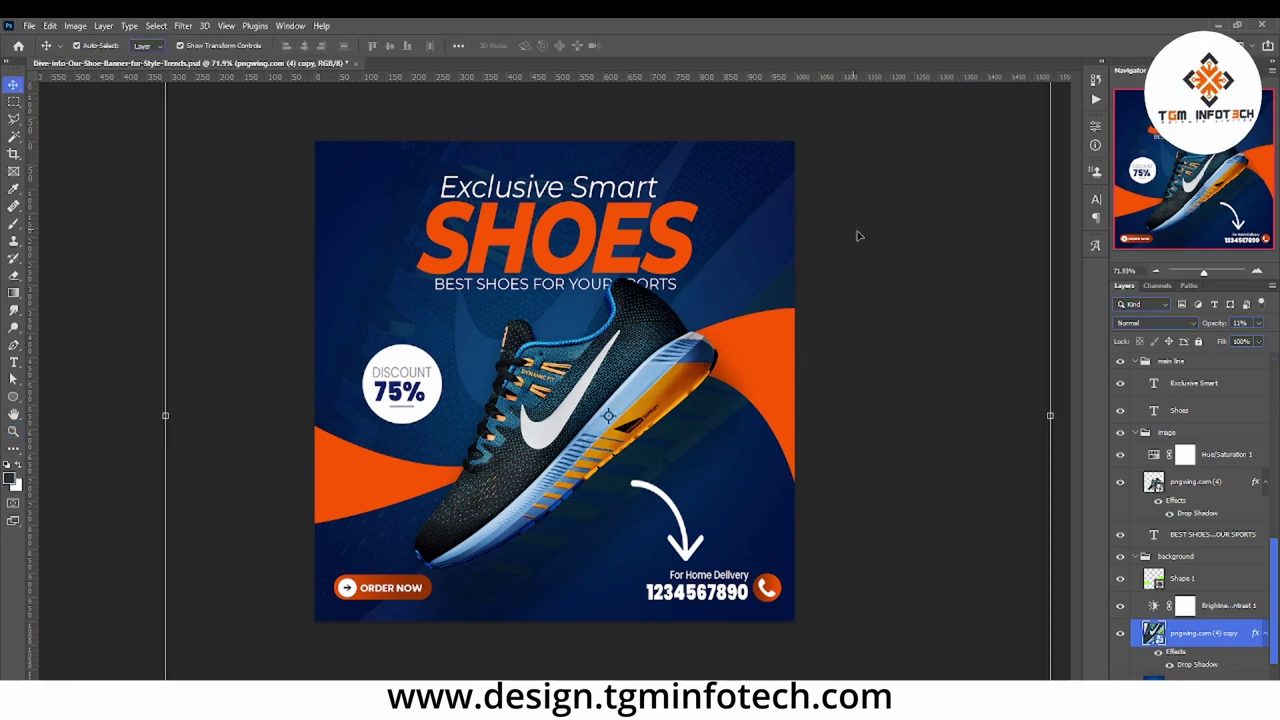